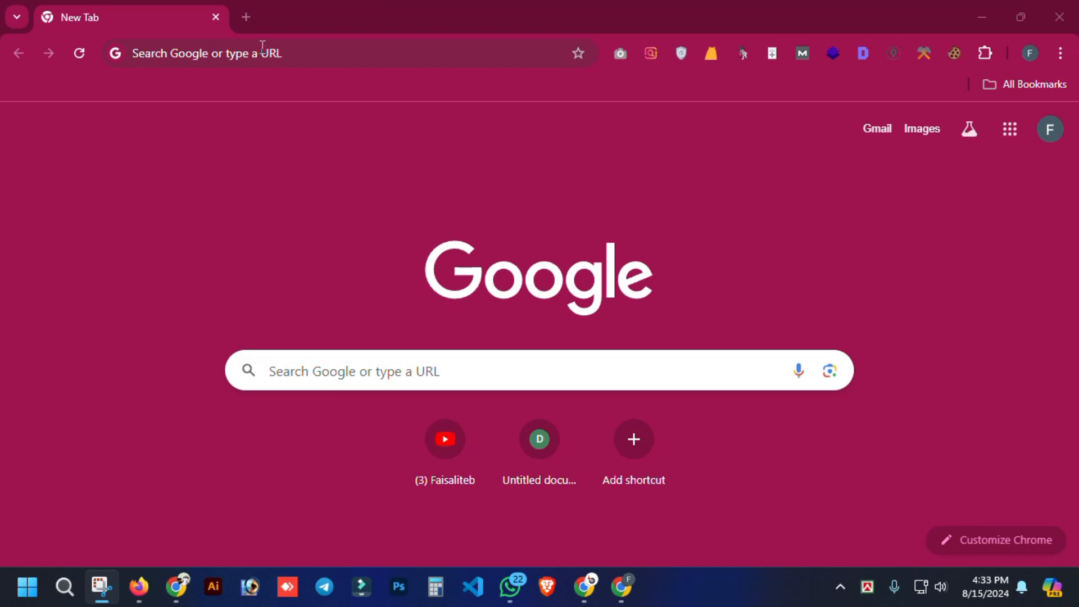
# Open the website sportsaccessoriestoday.com
pyautogui.click(260, 50)
pyautogui.write('fai')
pyautogui.press('BackSpace')
pyautogui.press('BackSpace')
pyautogui.press('BackSpace')
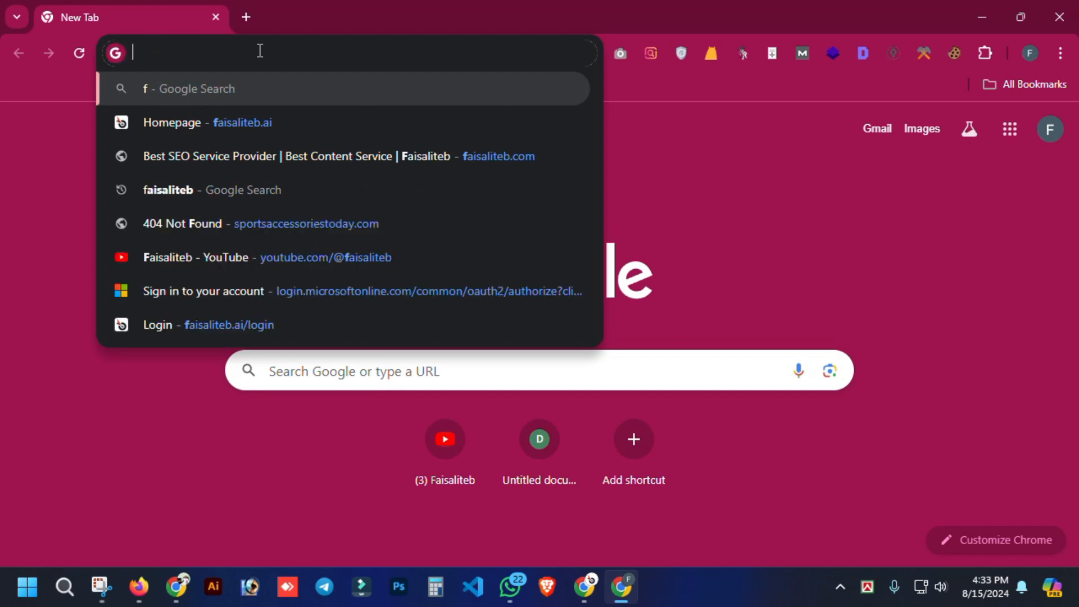
pyautogui.write('sportsaccessoriestoday.com')
pyautogui.press('Return')
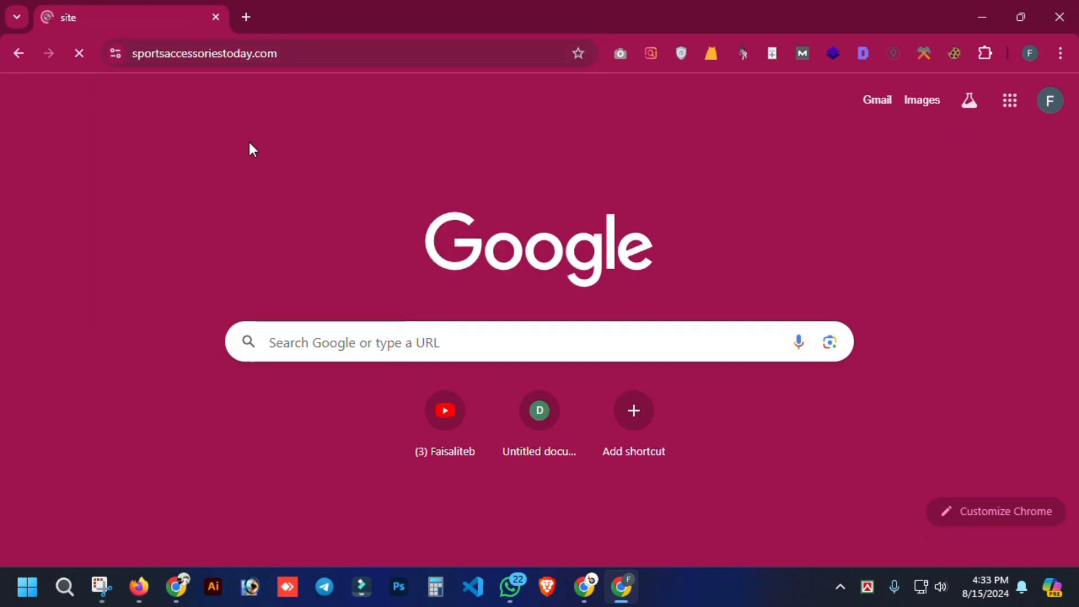
# Look over the site's homepage content and its full web address
pyautogui.scroll(-7, 575, 308)
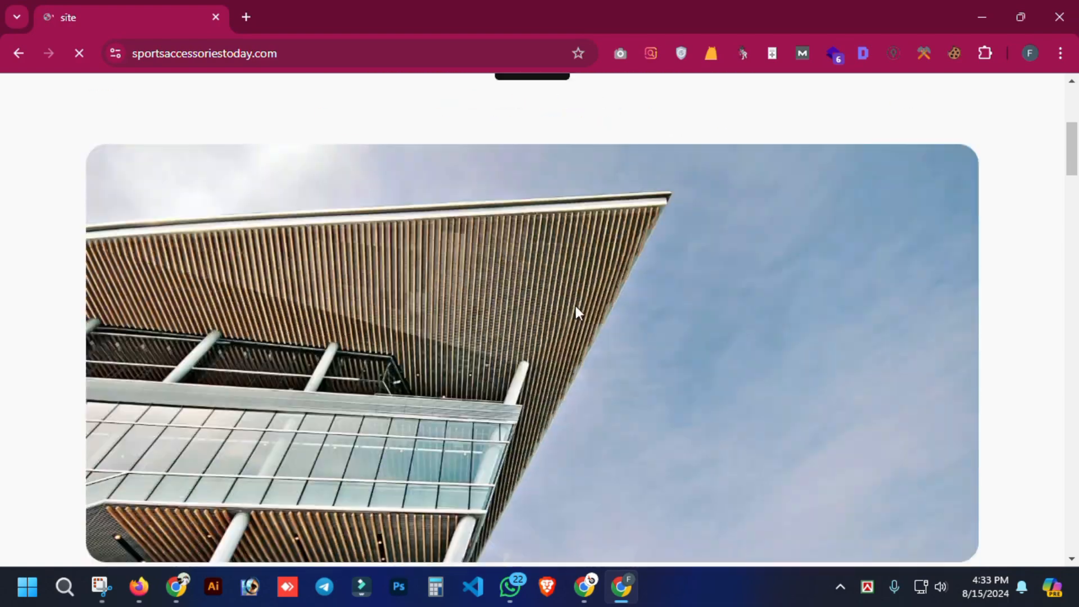
pyautogui.moveTo(1074, 188); pyautogui.dragTo(1077, 113)
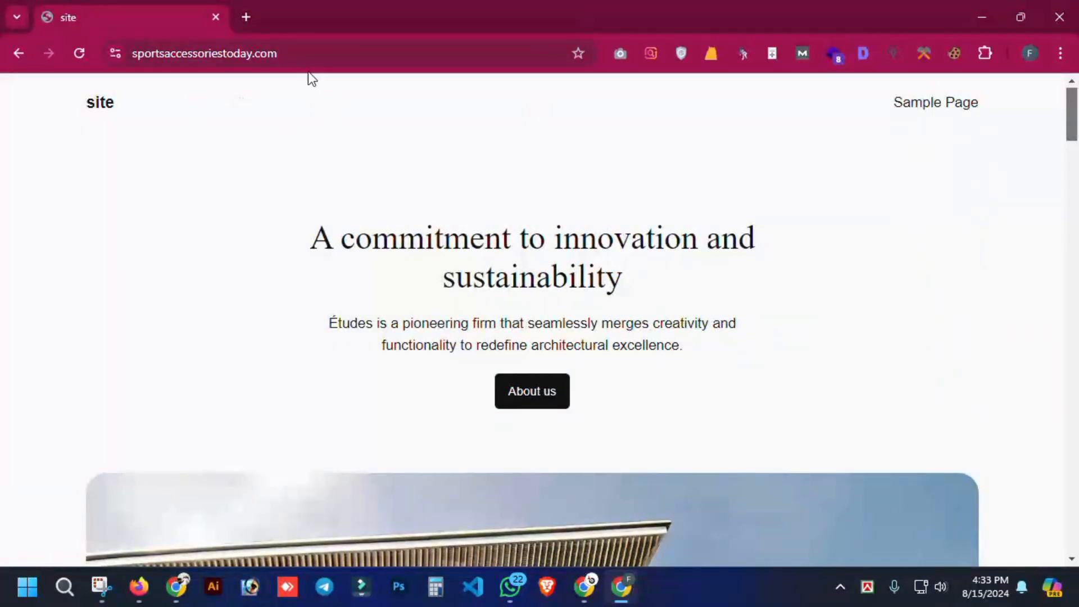
pyautogui.click(266, 54)
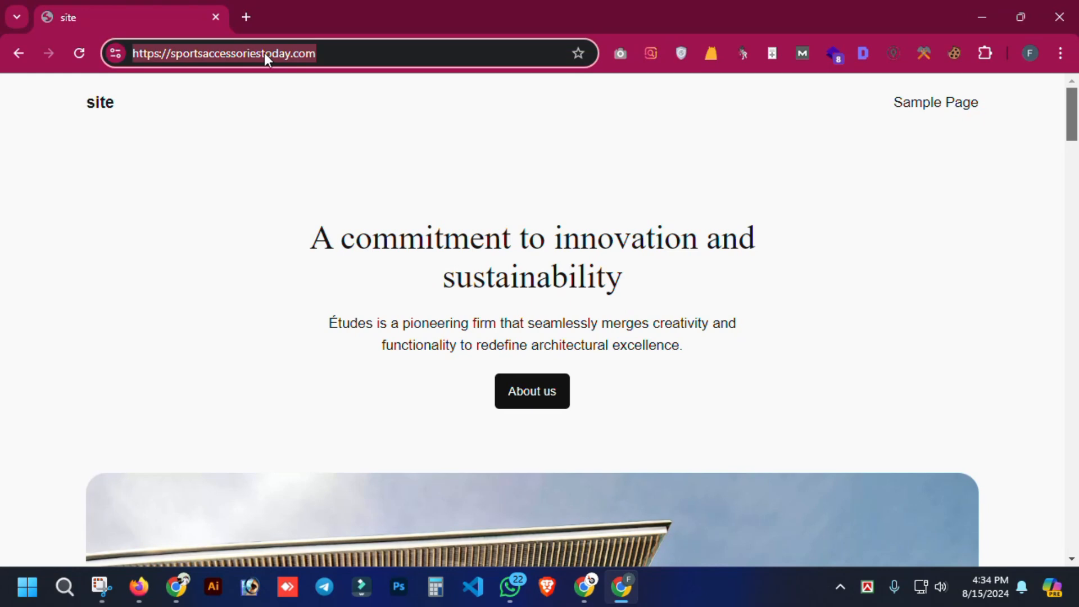
pyautogui.tripleClick(210, 60)
pyautogui.tripleClick(211, 59)
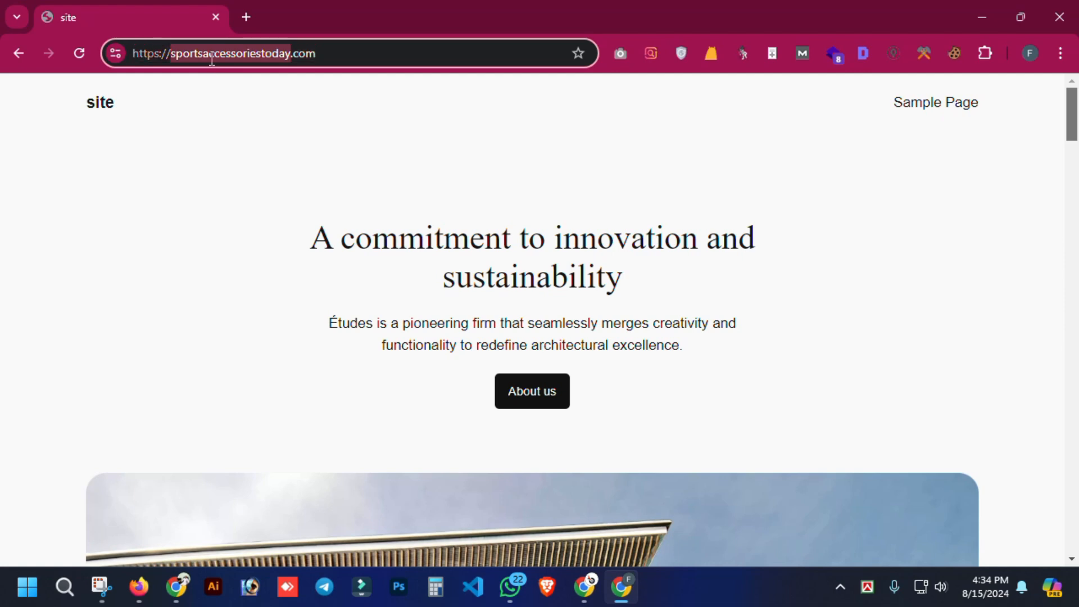
pyautogui.click(210, 59)
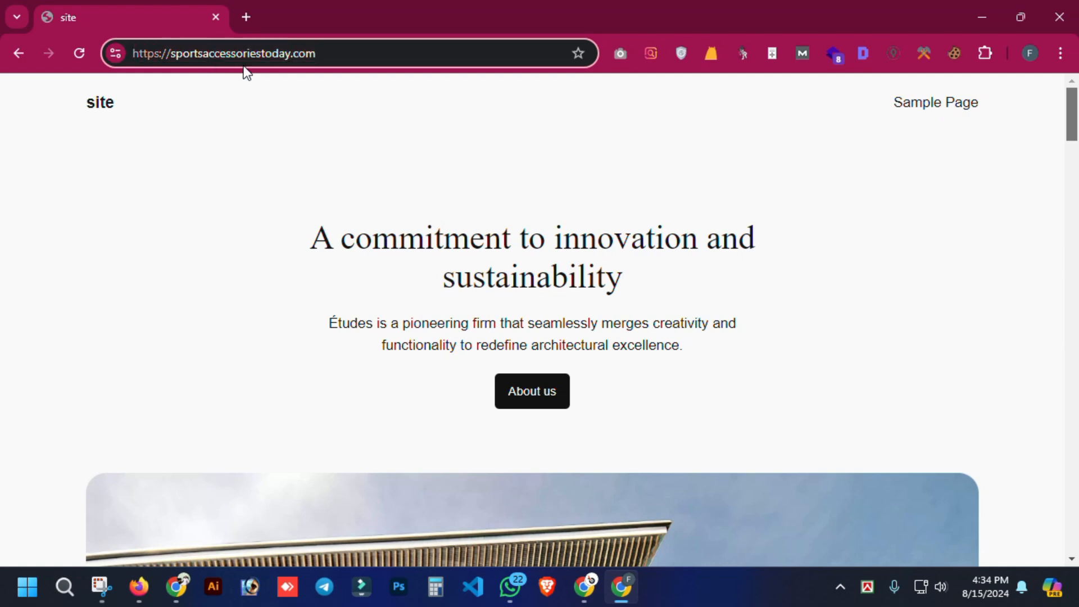
pyautogui.scroll(-10, 464, 310)
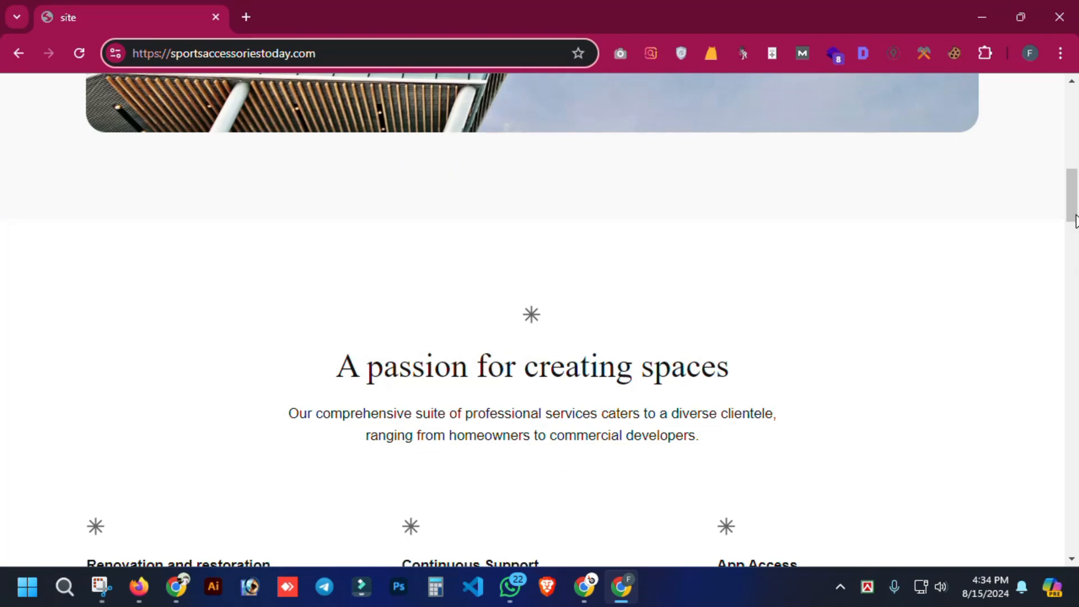
pyautogui.moveTo(1074, 205); pyautogui.dragTo(1074, 138)
pyautogui.tripleClick(465, 212)
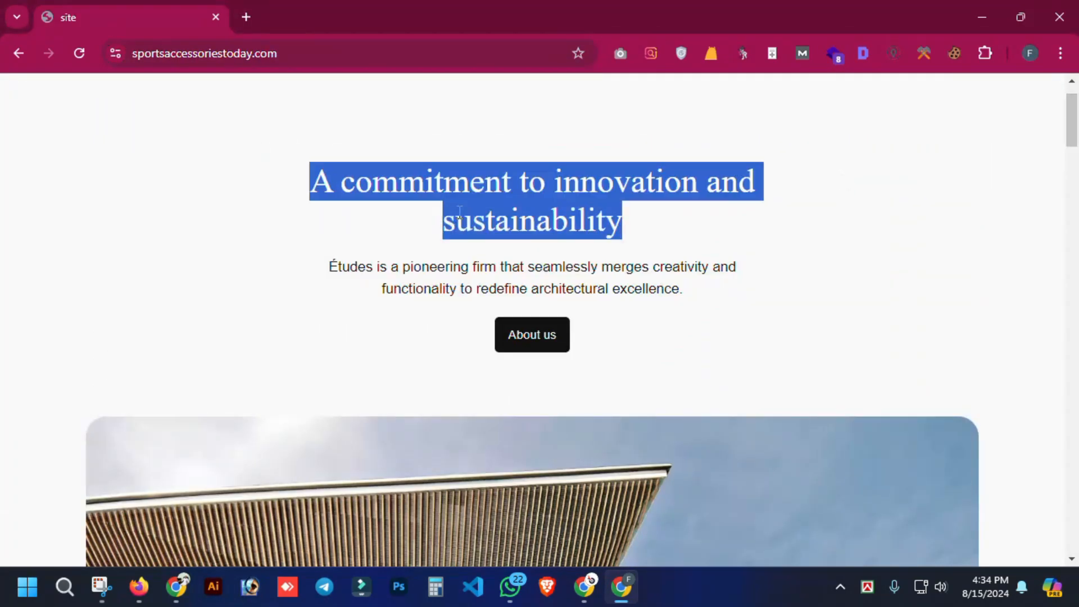
pyautogui.click(288, 209)
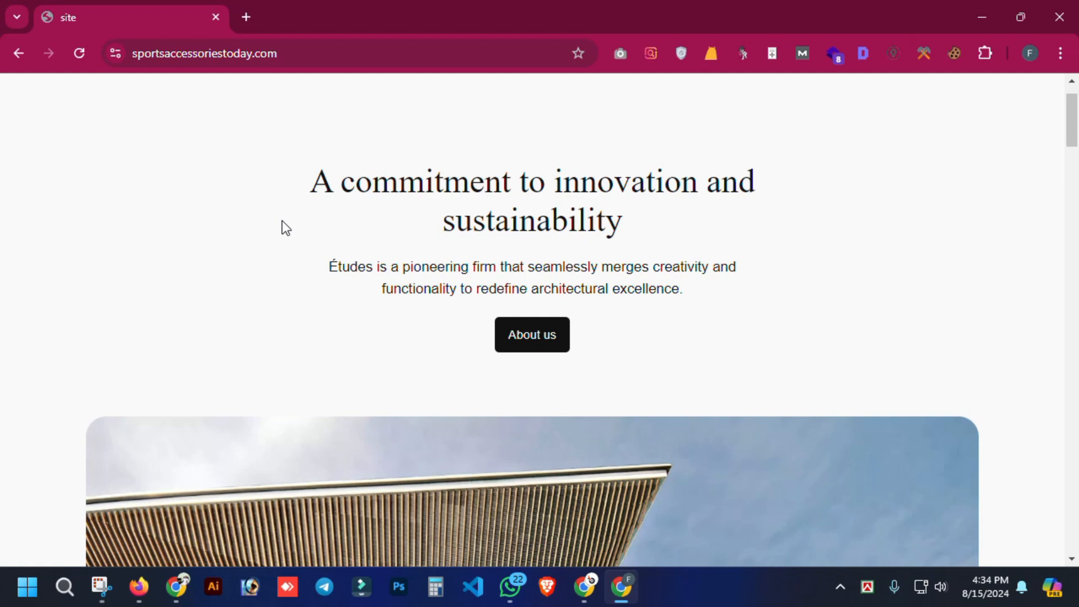
# Switch to the browser window with the faisalitebelements.com WordPress admin and examine the dashboard and its menu entries
pyautogui.moveTo(176, 591)
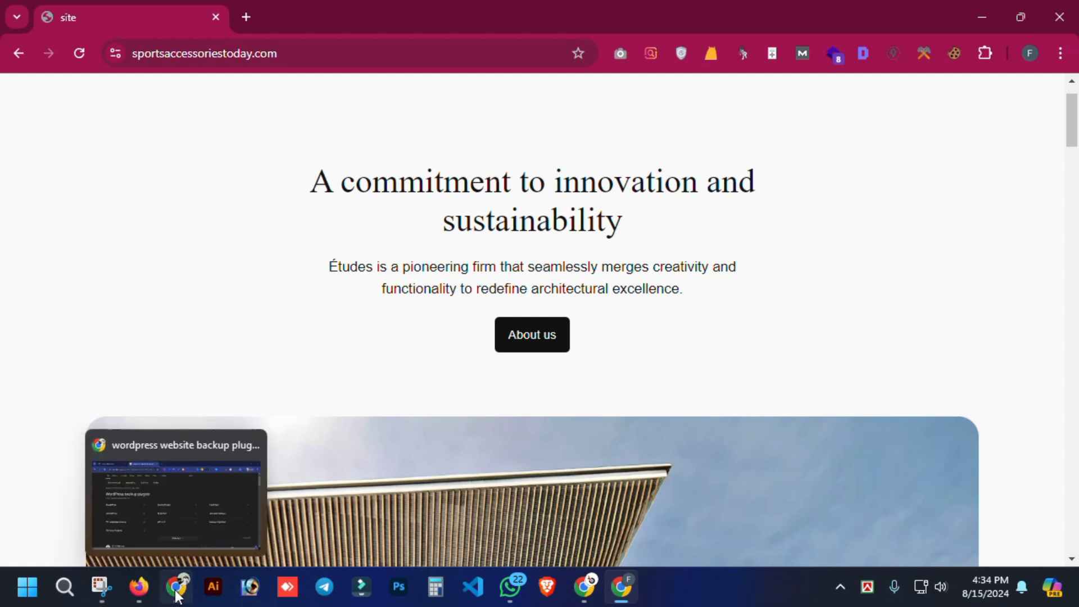
pyautogui.click(585, 586)
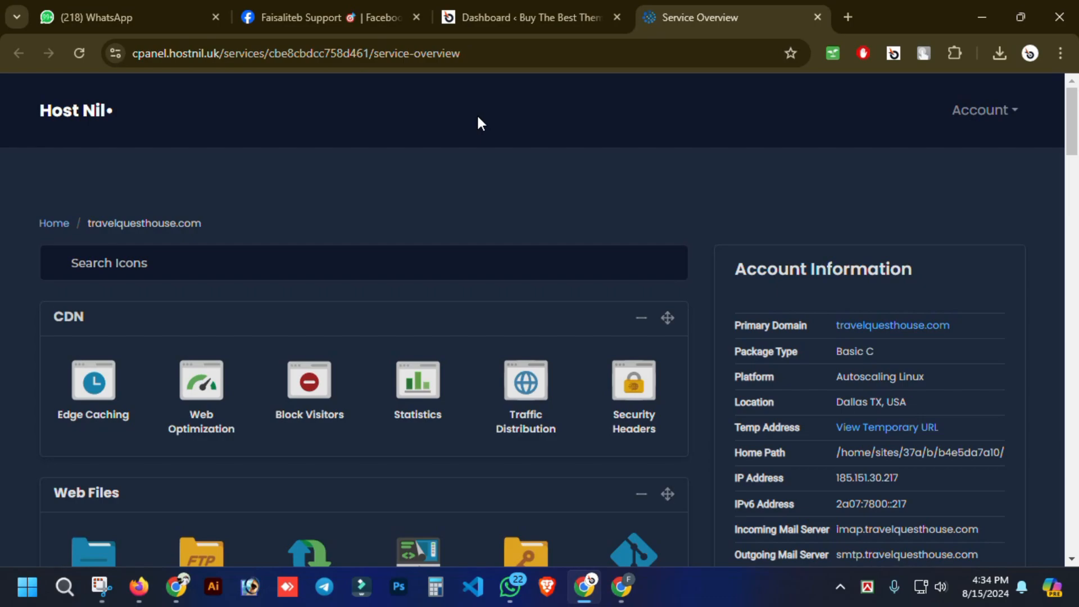
pyautogui.hotkey('ctrl', 'shift', 'Tab')
pyautogui.scroll(-9, 277, 272)
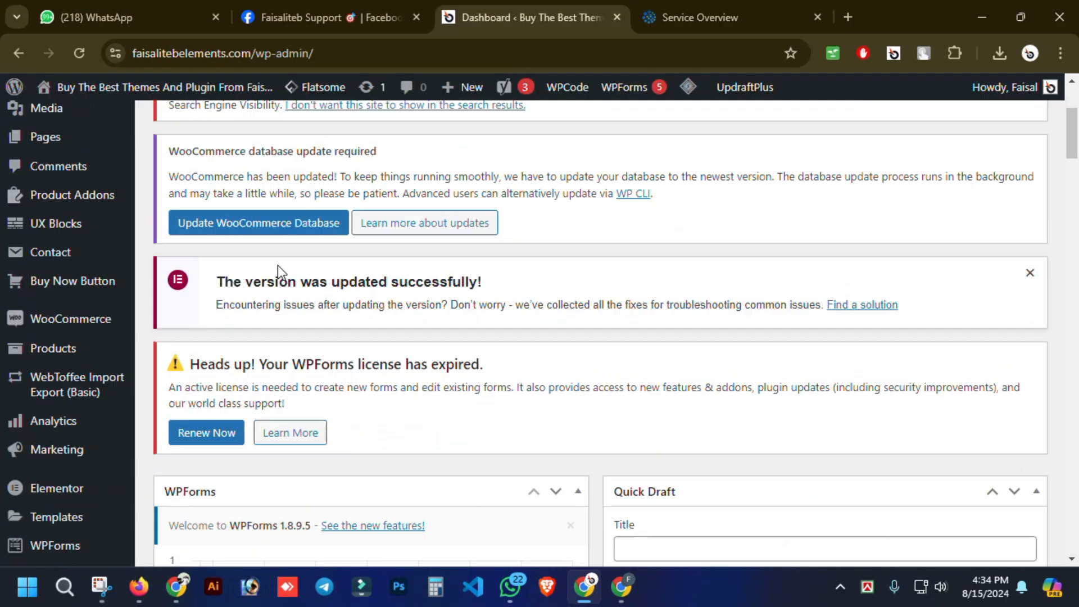
pyautogui.scroll(9, 36, 310)
pyautogui.scroll(-4, 181, 207)
pyautogui.scroll(-6, 181, 207)
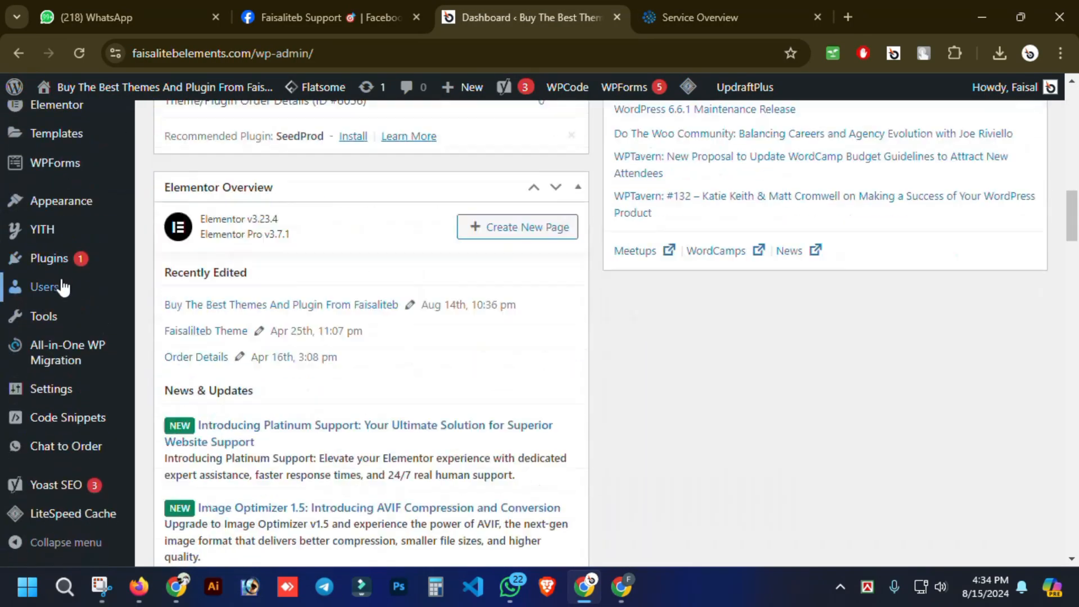
pyautogui.scroll(10, 120, 373)
pyautogui.moveTo(84, 252)
pyautogui.scroll(5, 600, 331)
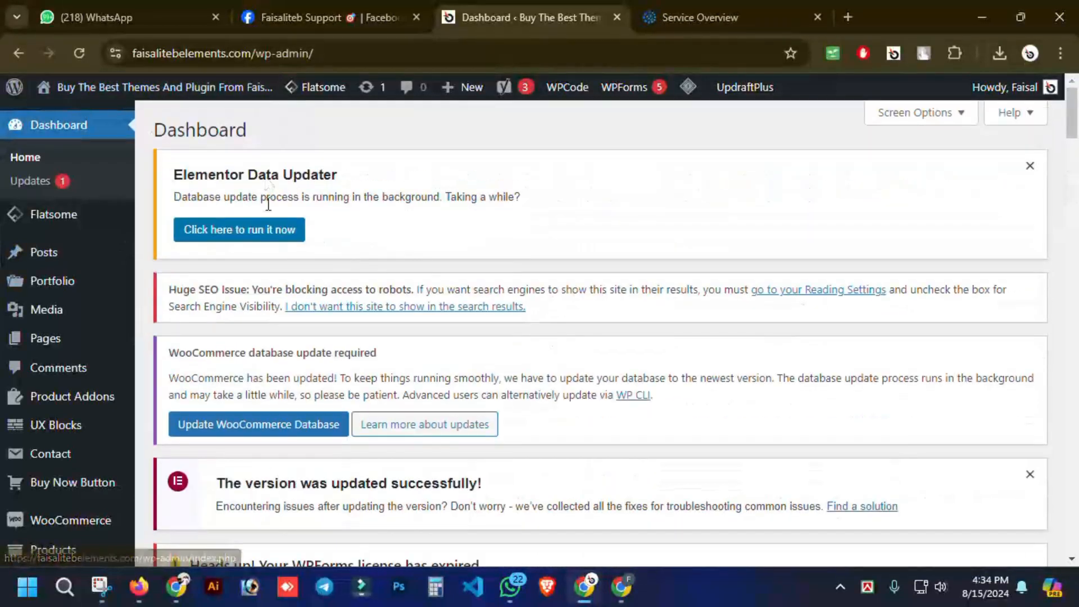
pyautogui.scroll(-20, 1054, 313)
pyautogui.scroll(20, 1054, 313)
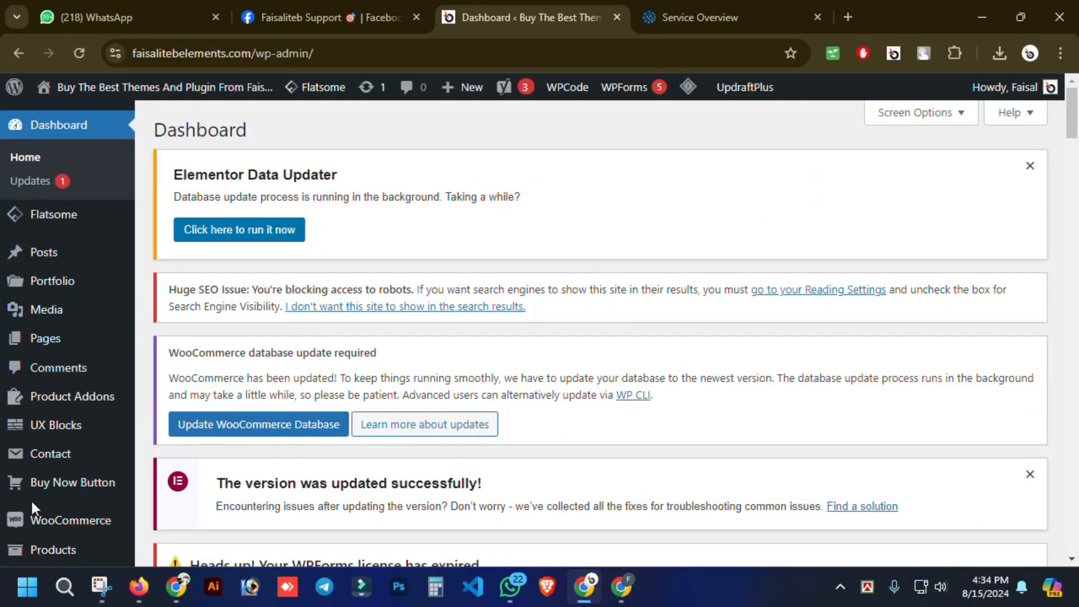
# Open the page for adding a new plugin in the WordPress admin
pyautogui.moveTo(59, 423)
pyautogui.scroll(-5, 67, 523)
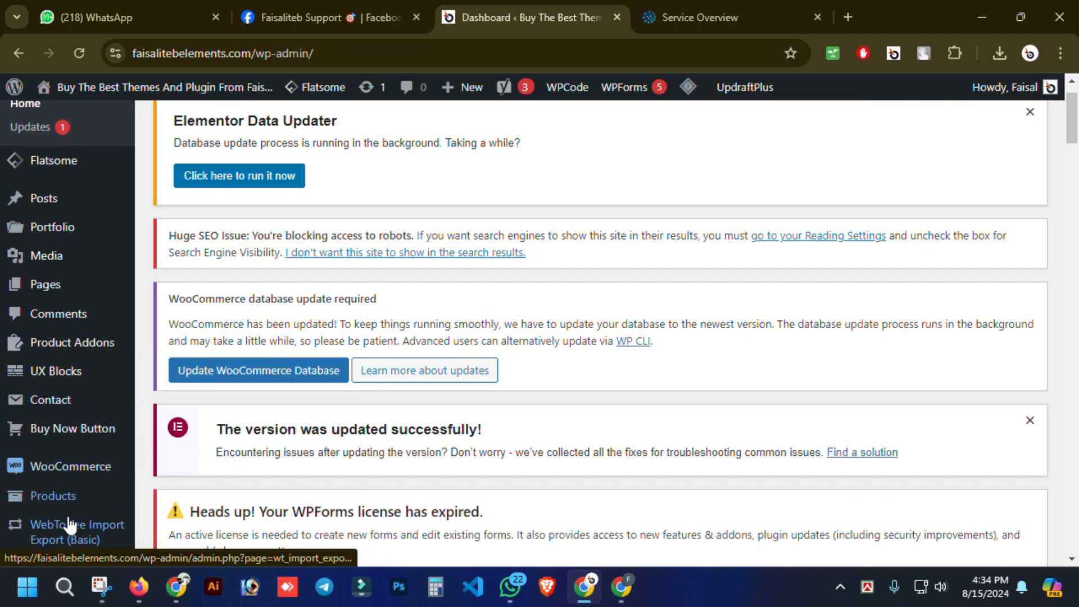
pyautogui.scroll(-3, 57, 467)
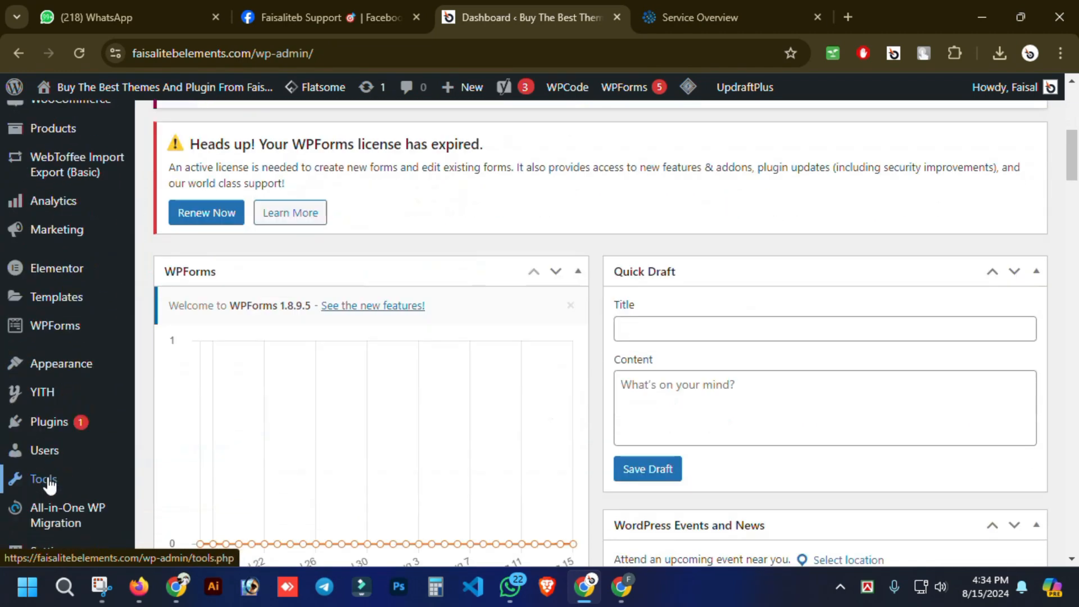
pyautogui.moveTo(17, 422)
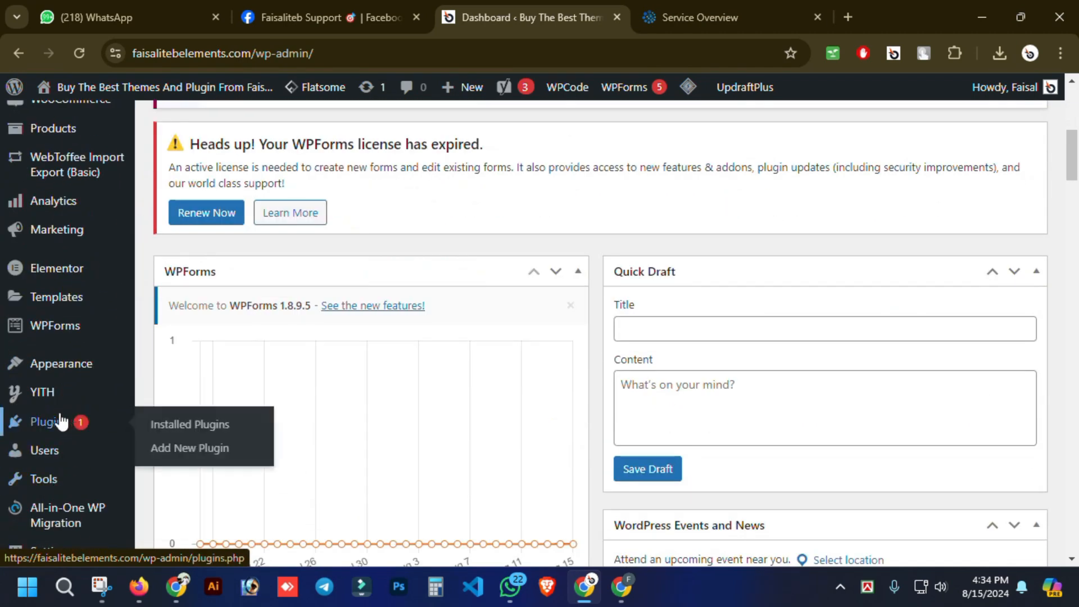
pyautogui.click(187, 456)
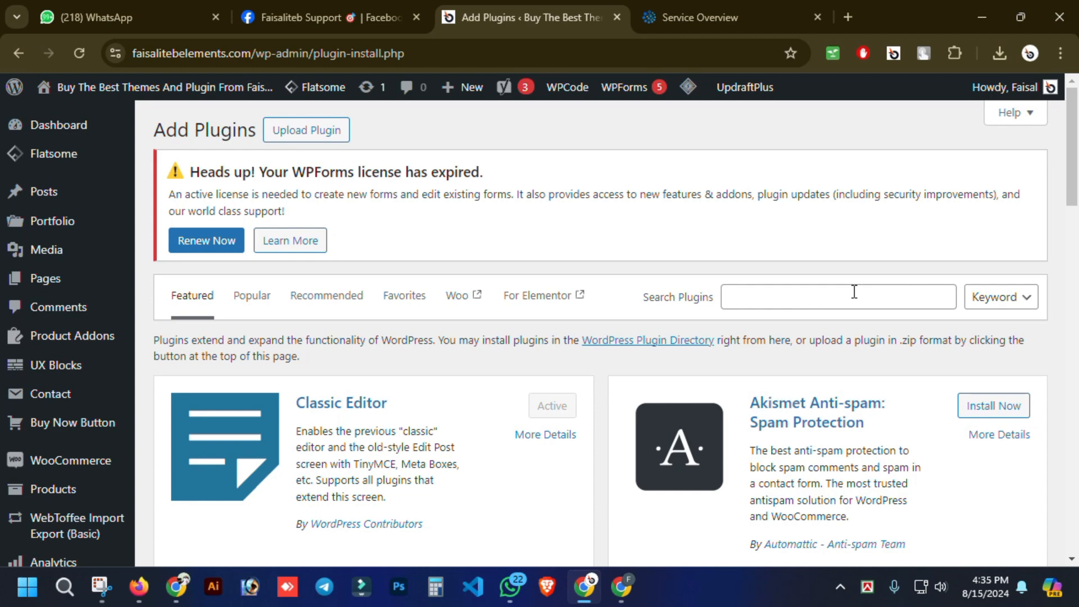
# Switch to the Host Nil control panel, search its tools for "backu" and open Backup / Restore
pyautogui.click(739, 8)
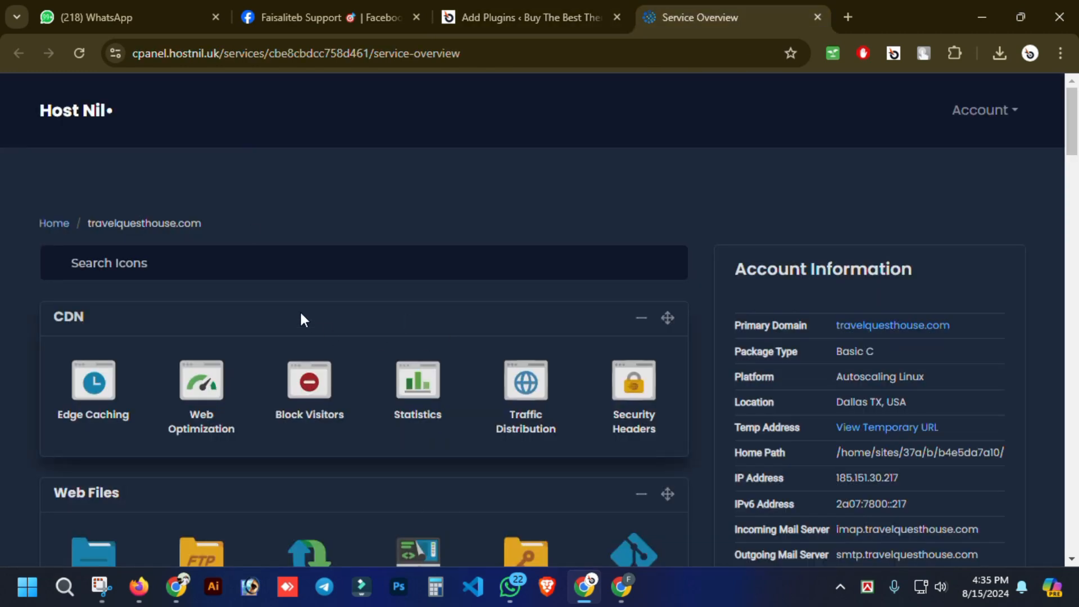
pyautogui.click(249, 267)
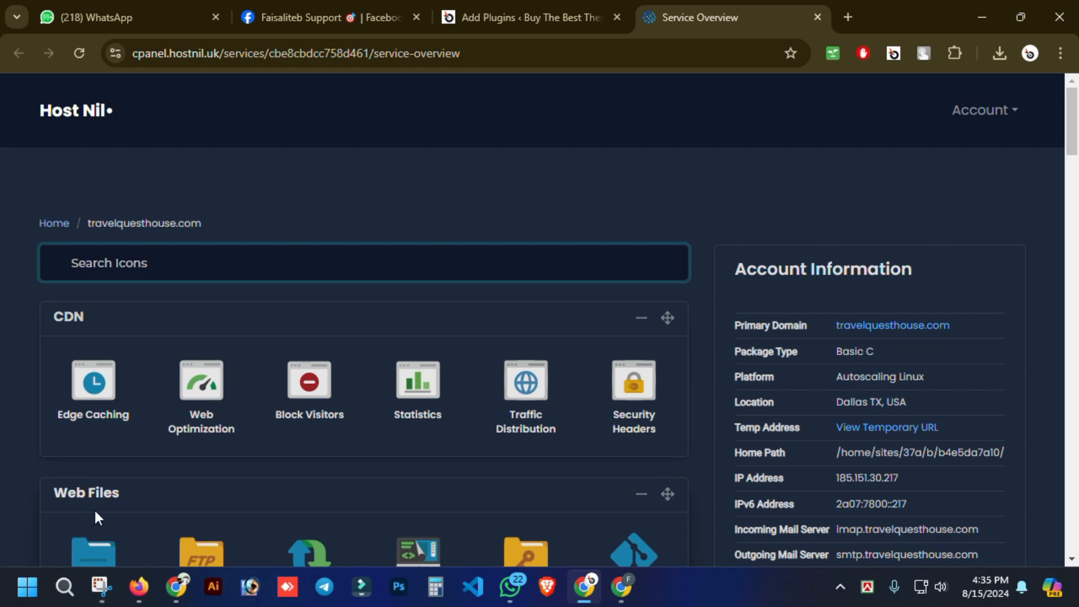
pyautogui.scroll(-1, 96, 514)
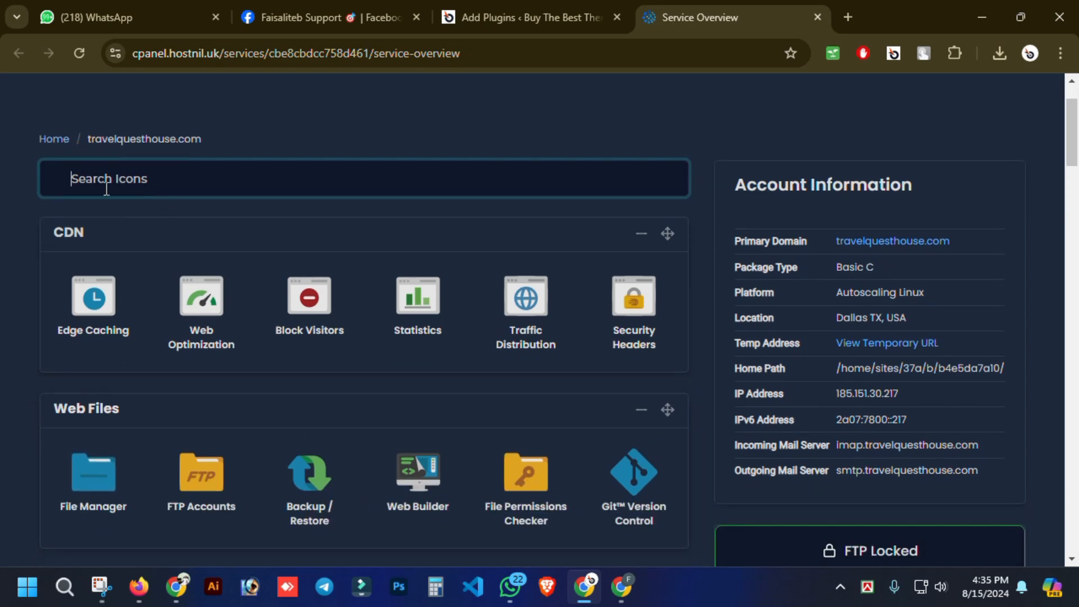
pyautogui.write('back')
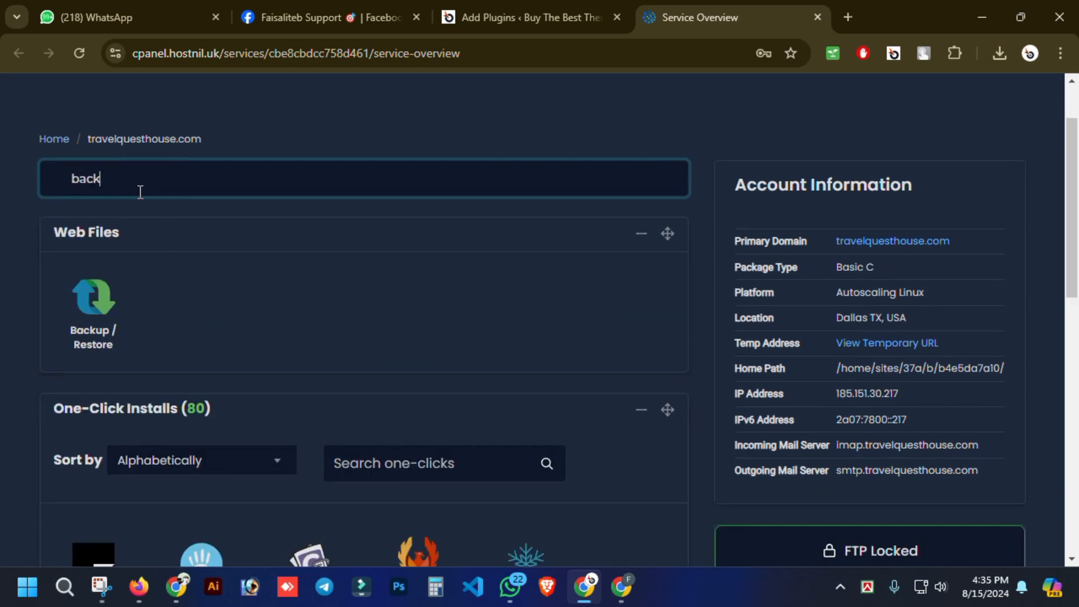
pyautogui.write('u')
pyautogui.click(88, 327)
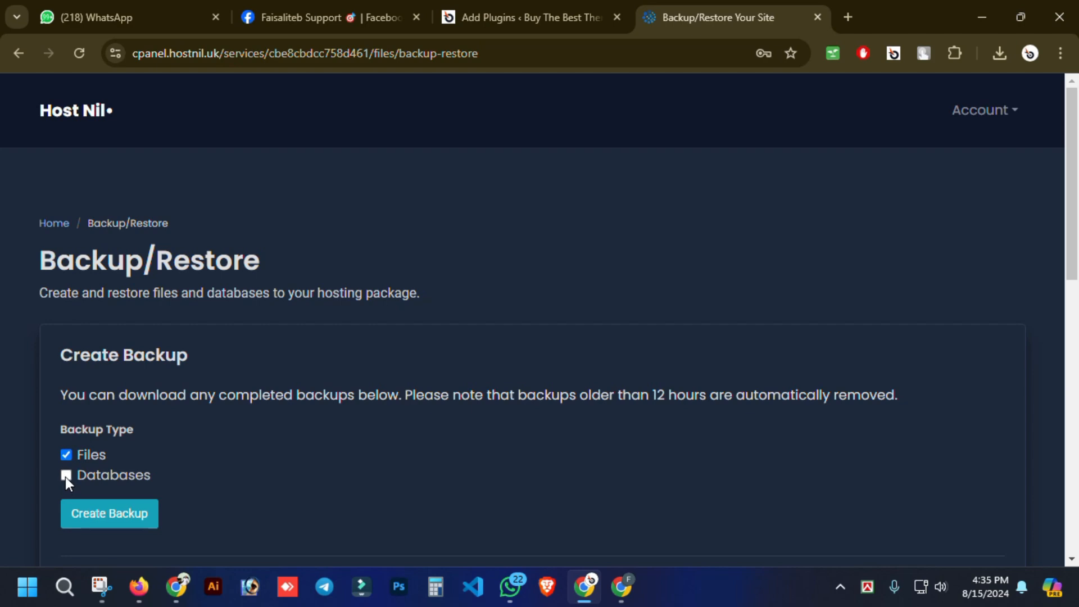
# Create a backup including both Files and Databases, and refresh its status in the list of previous backups
pyautogui.click(66, 476)
pyautogui.click(112, 516)
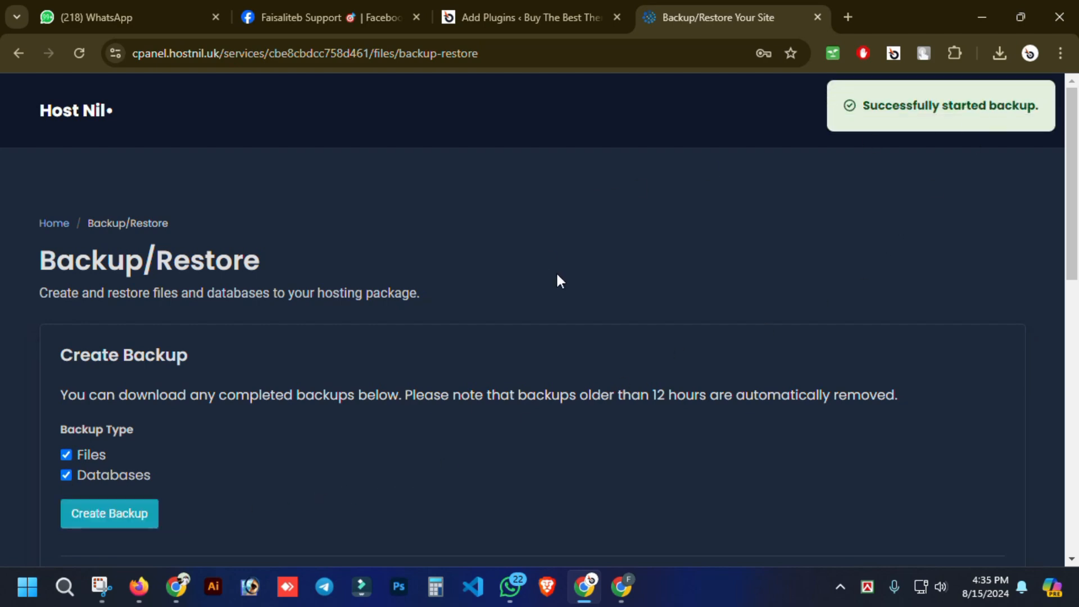
pyautogui.scroll(-6, 555, 279)
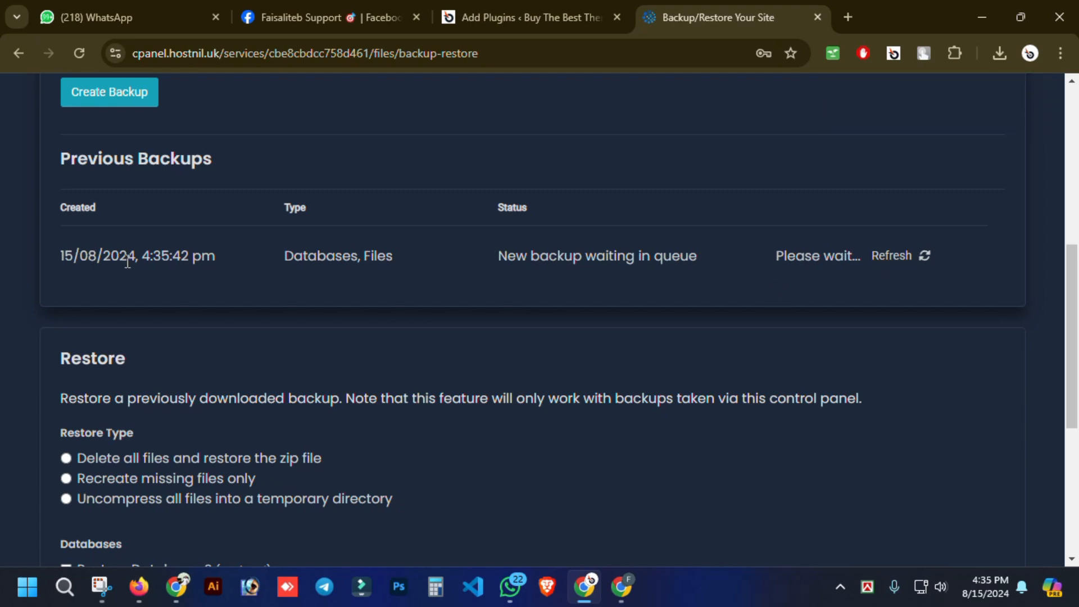
pyautogui.click(889, 259)
pyautogui.scroll(-3, 606, 355)
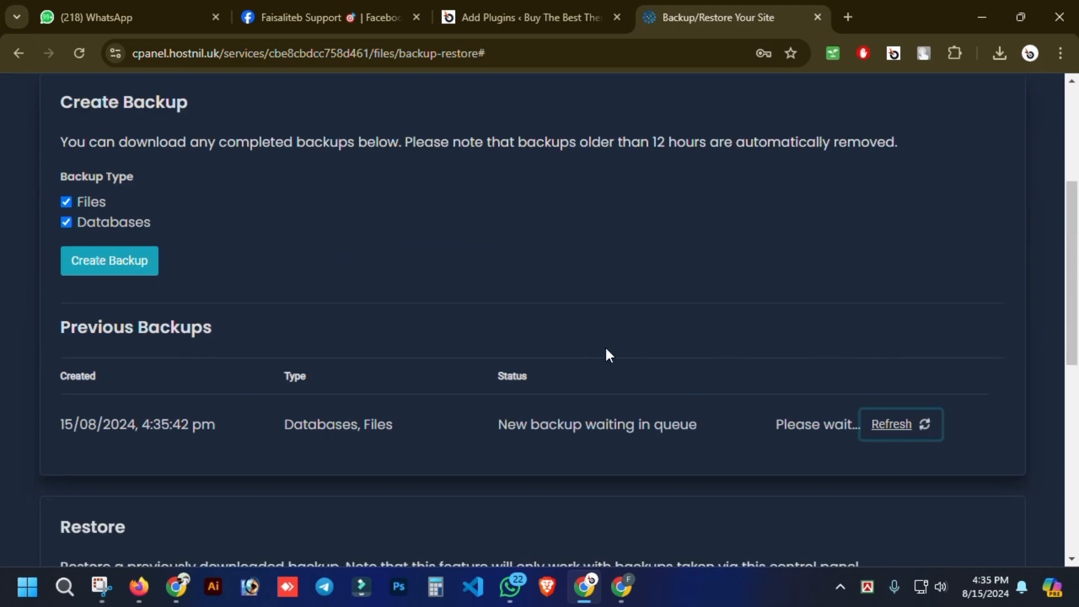
pyautogui.scroll(-3, 606, 355)
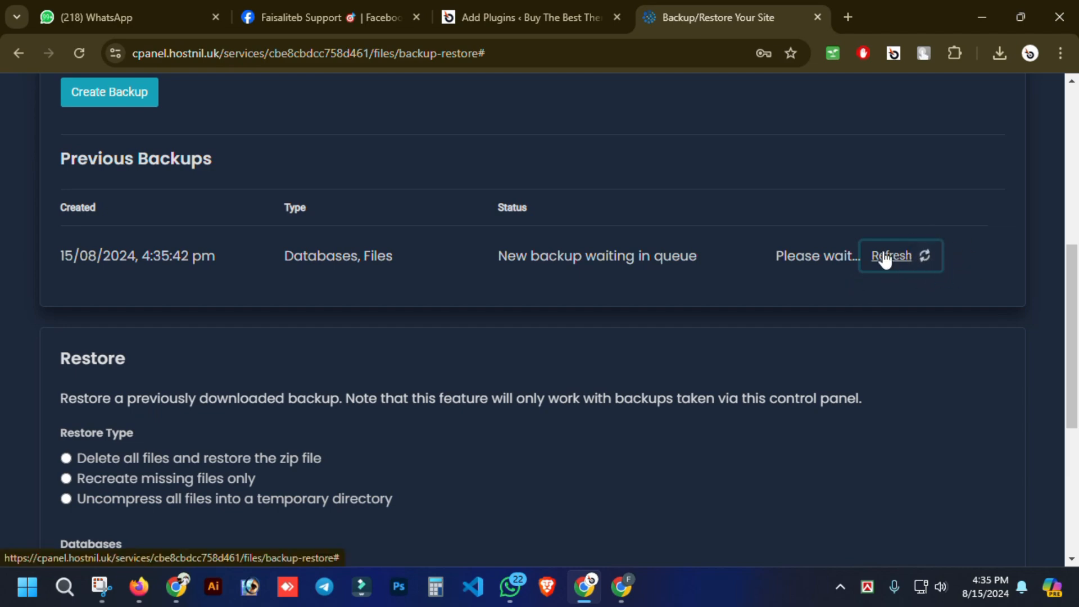
pyautogui.scroll(-3, 770, 254)
pyautogui.scroll(5, 769, 254)
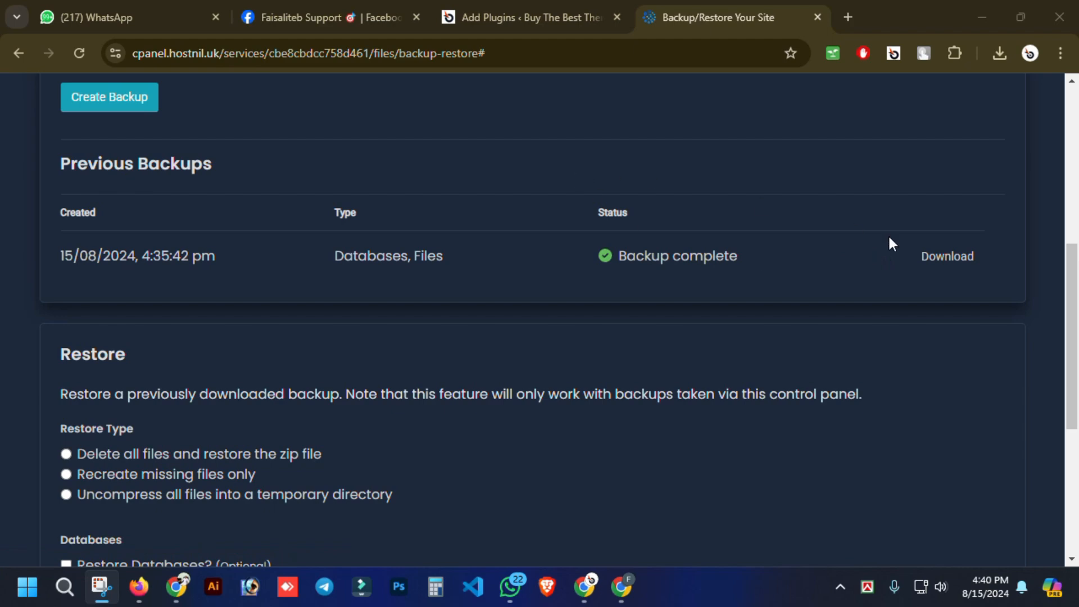
# Download the completed files and databases backup and check its progress in the recent download history
pyautogui.click(947, 269)
pyautogui.click(999, 55)
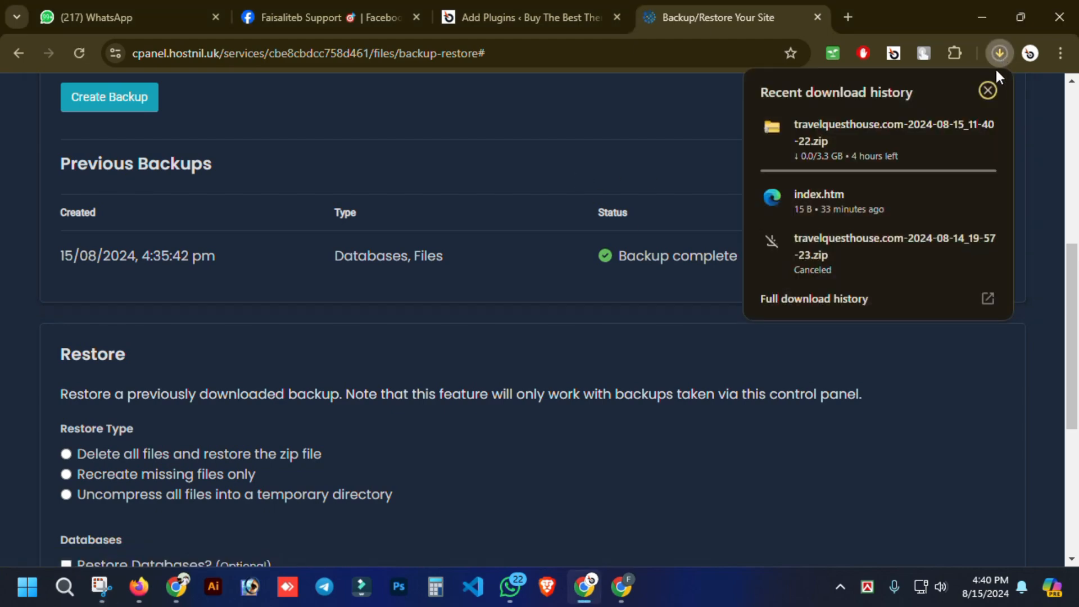
pyautogui.click(1002, 59)
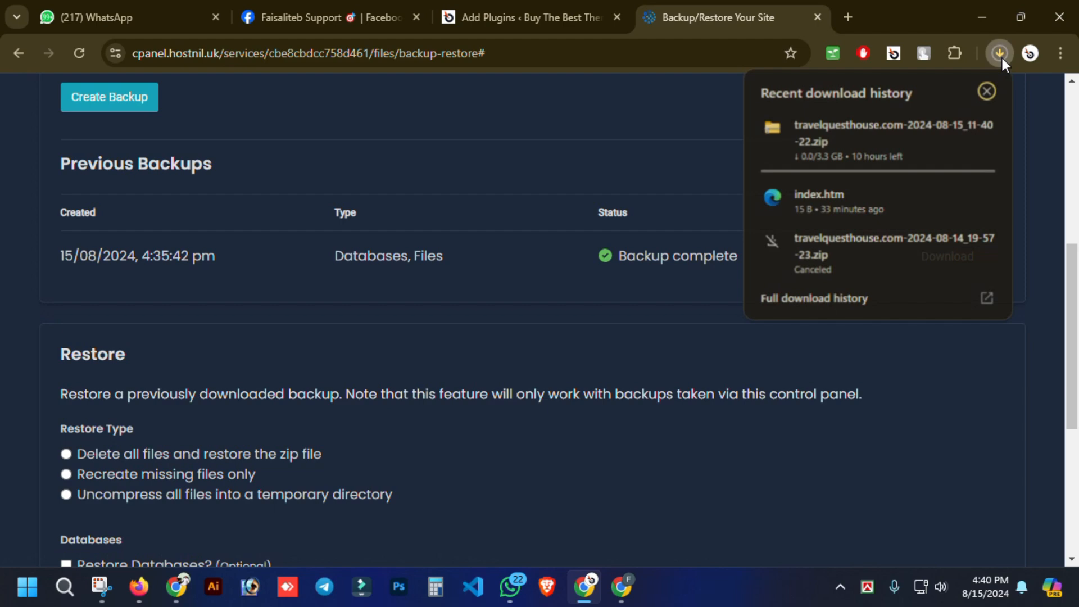
pyautogui.moveTo(895, 158)
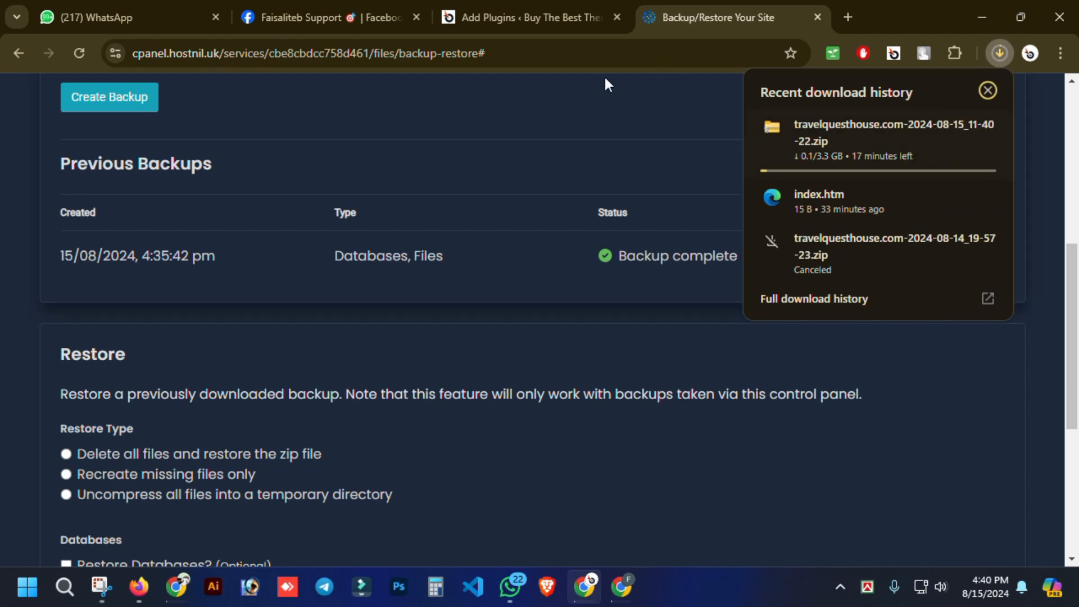
pyautogui.moveTo(807, 131)
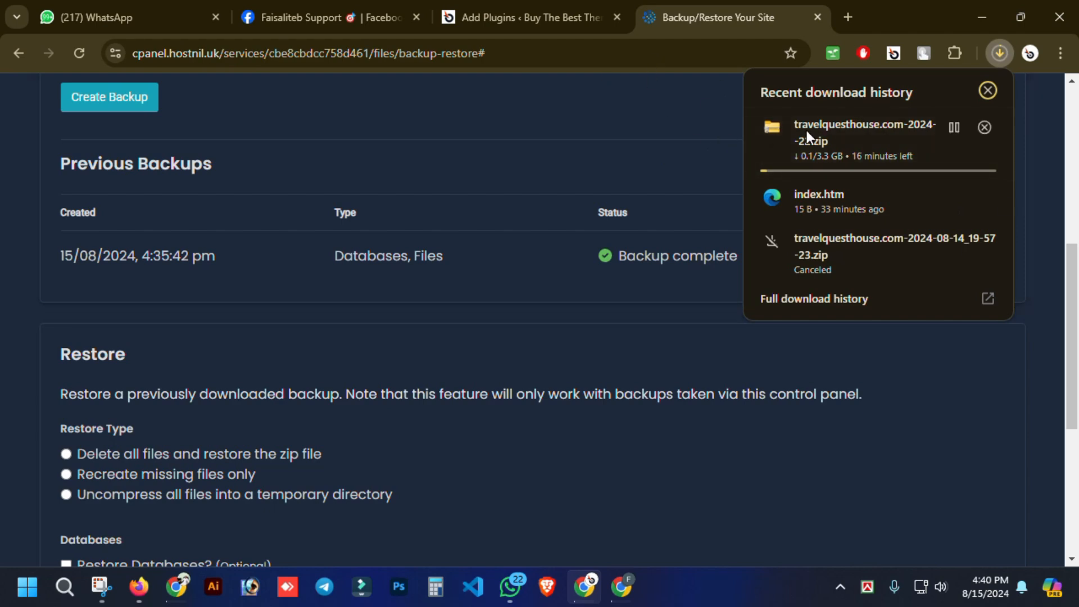
pyautogui.click(641, 120)
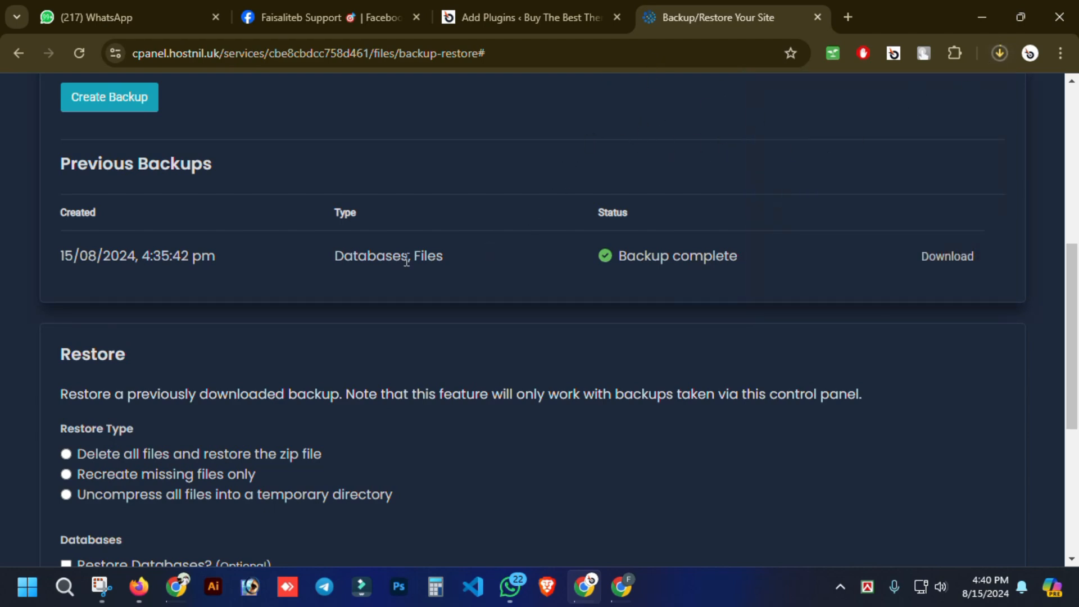
# Review the Create Backup and Restore sections of the Backup/Restore page and check the backup's download progress
pyautogui.scroll(7, 405, 260)
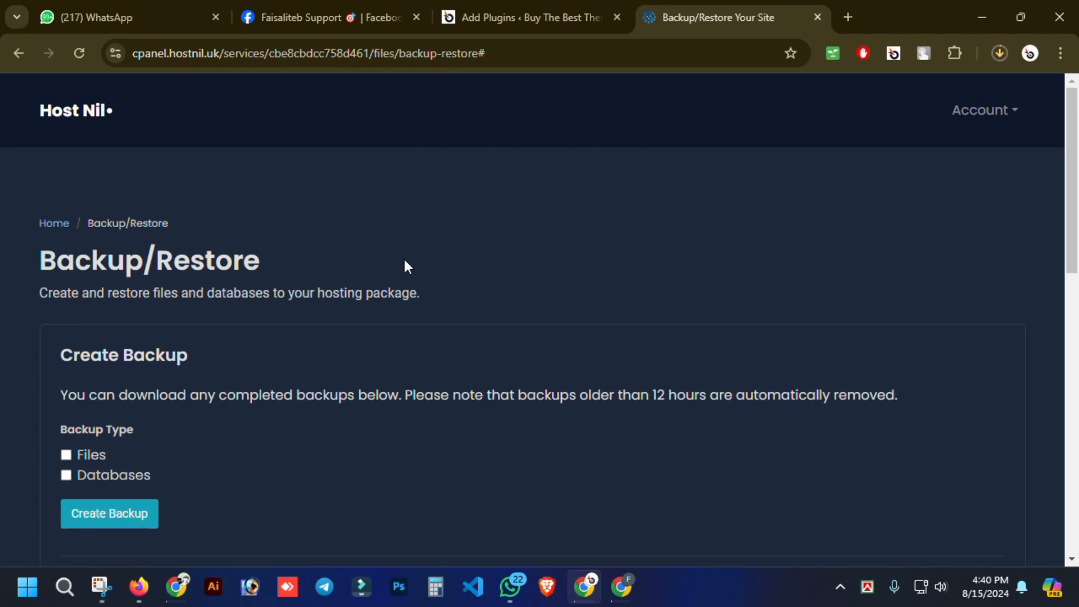
pyautogui.scroll(-9, 402, 259)
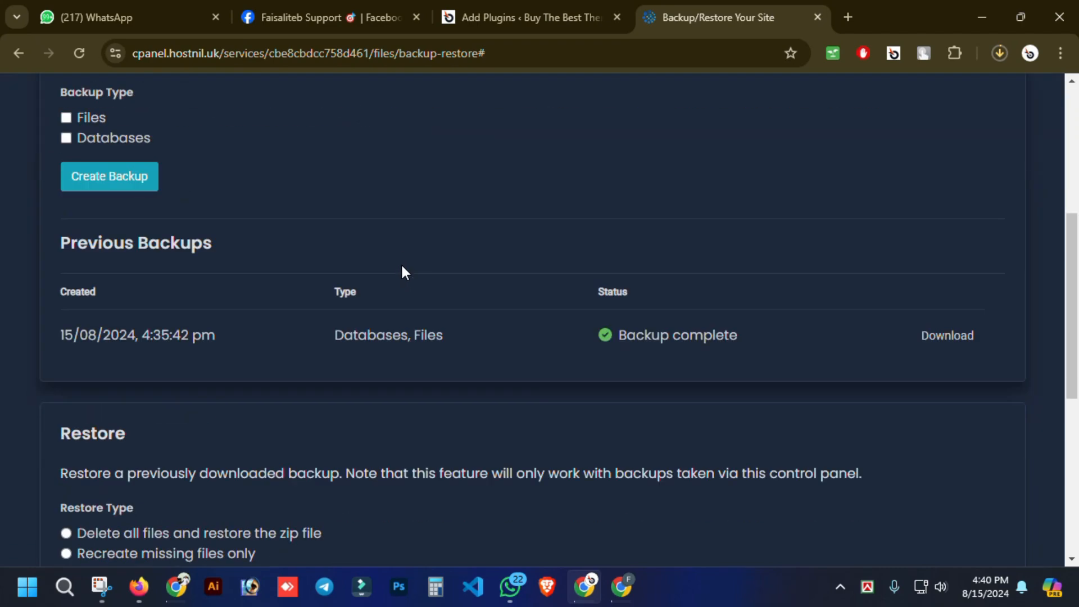
pyautogui.scroll(-2, 114, 358)
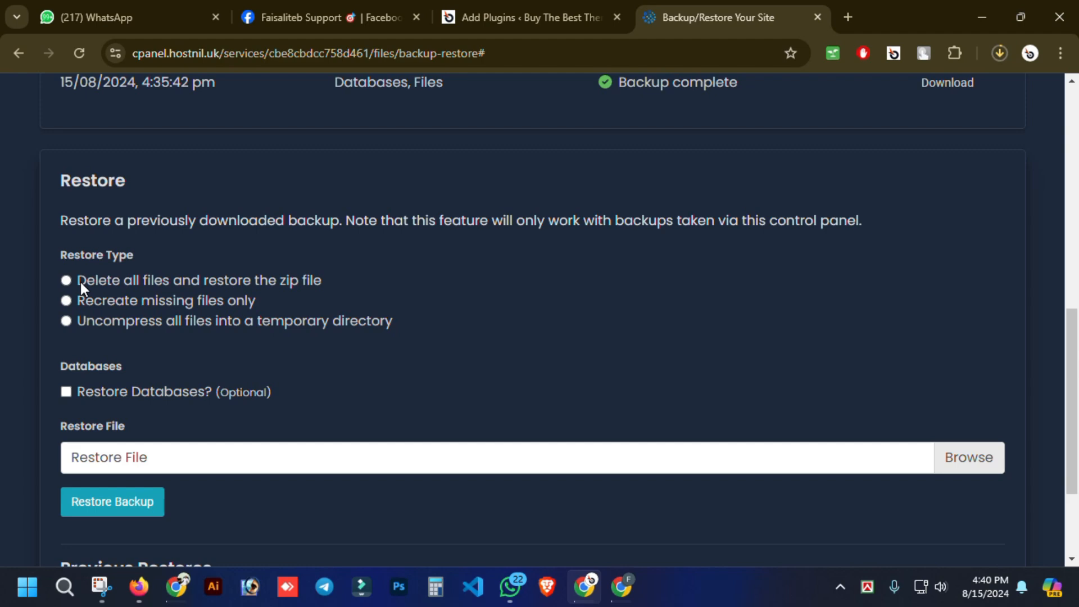
pyautogui.click(999, 58)
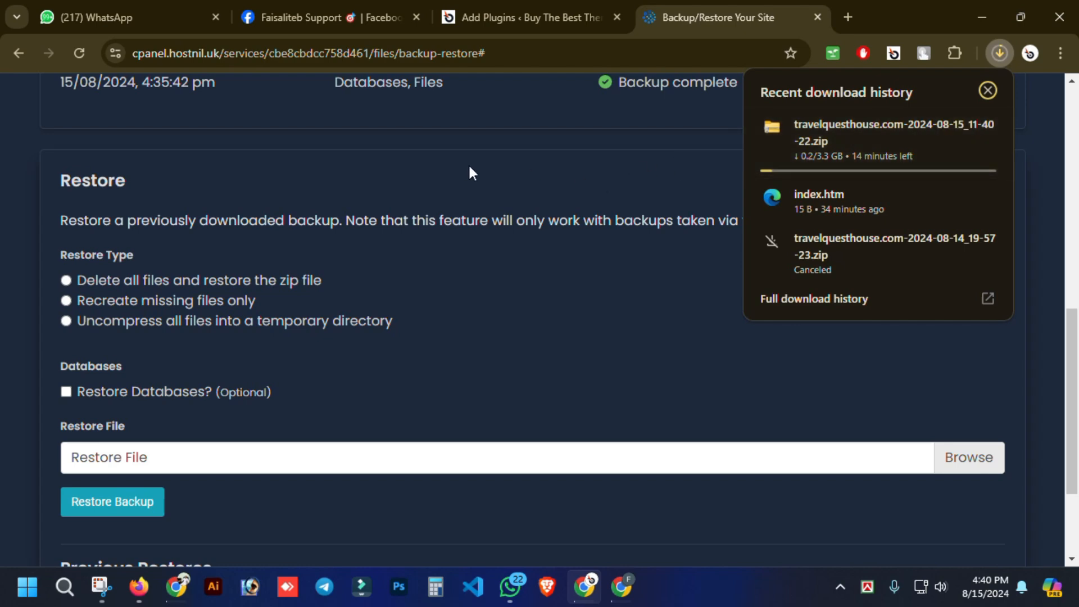
pyautogui.click(474, 190)
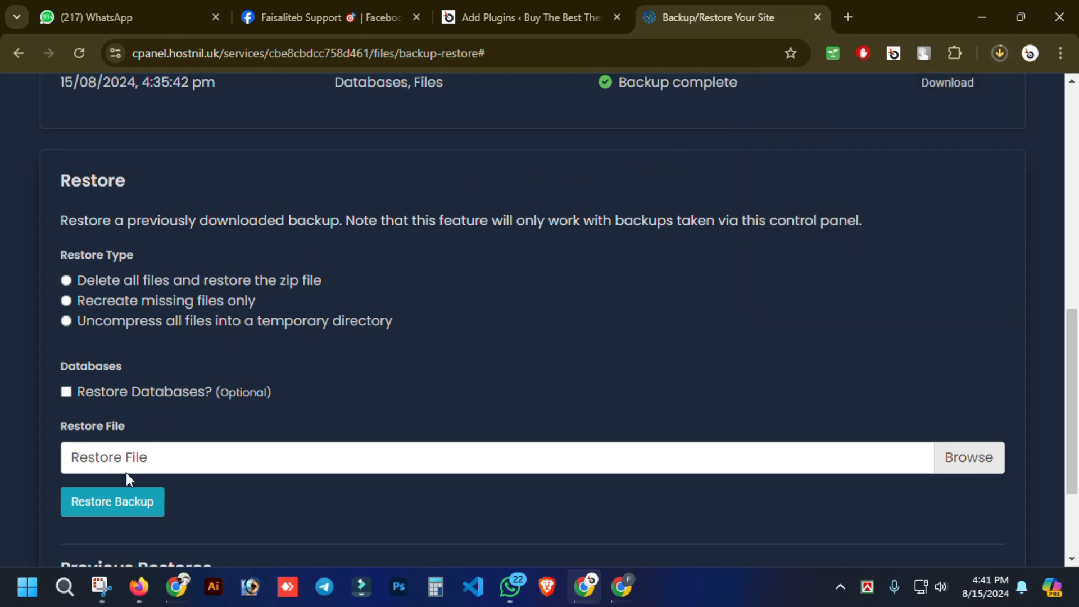
# Open the restore file chooser, close it without picking a file, and set the restore type to Recreate missing files only
pyautogui.click(227, 457)
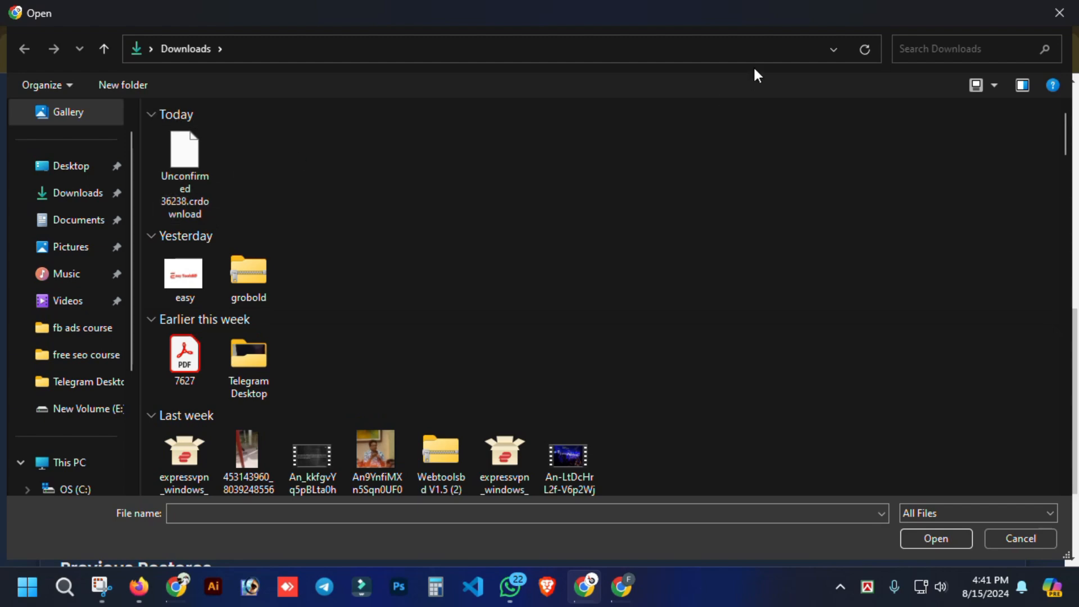
pyautogui.click(1059, 14)
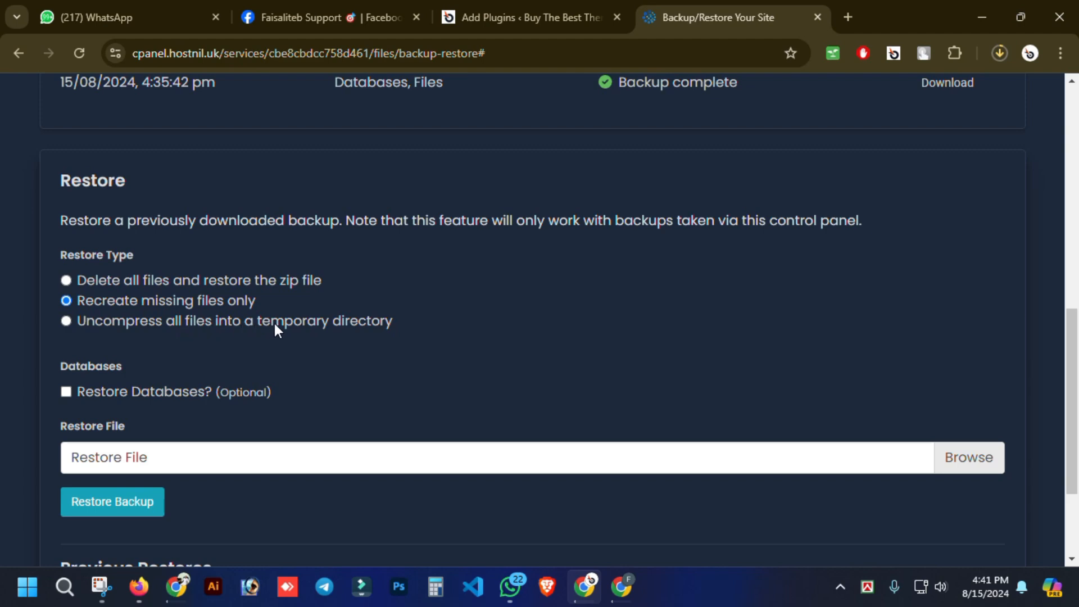
pyautogui.scroll(5, 244, 360)
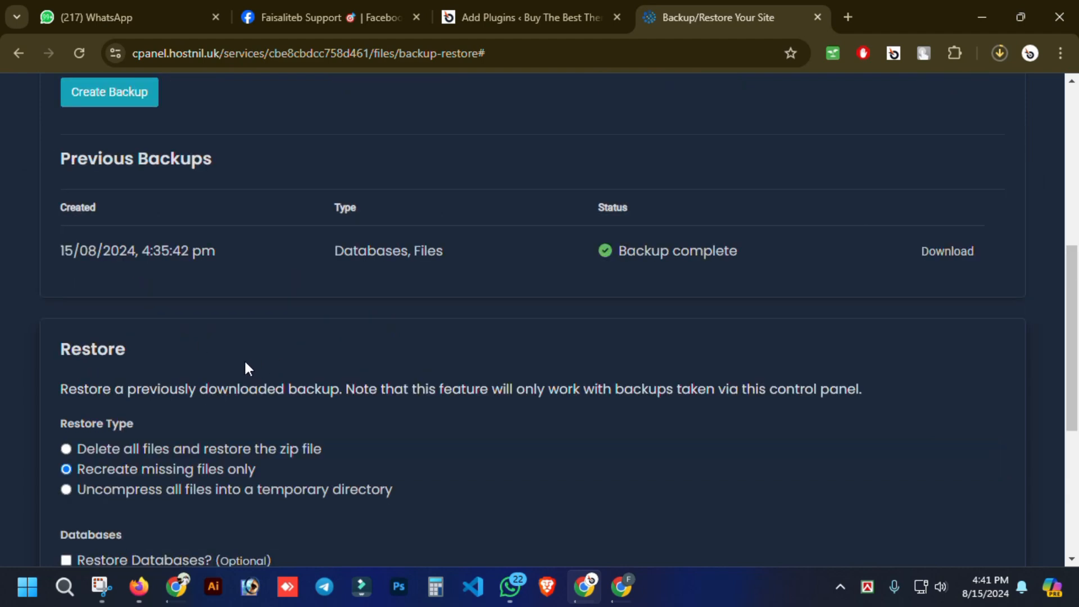
pyautogui.scroll(3, 247, 368)
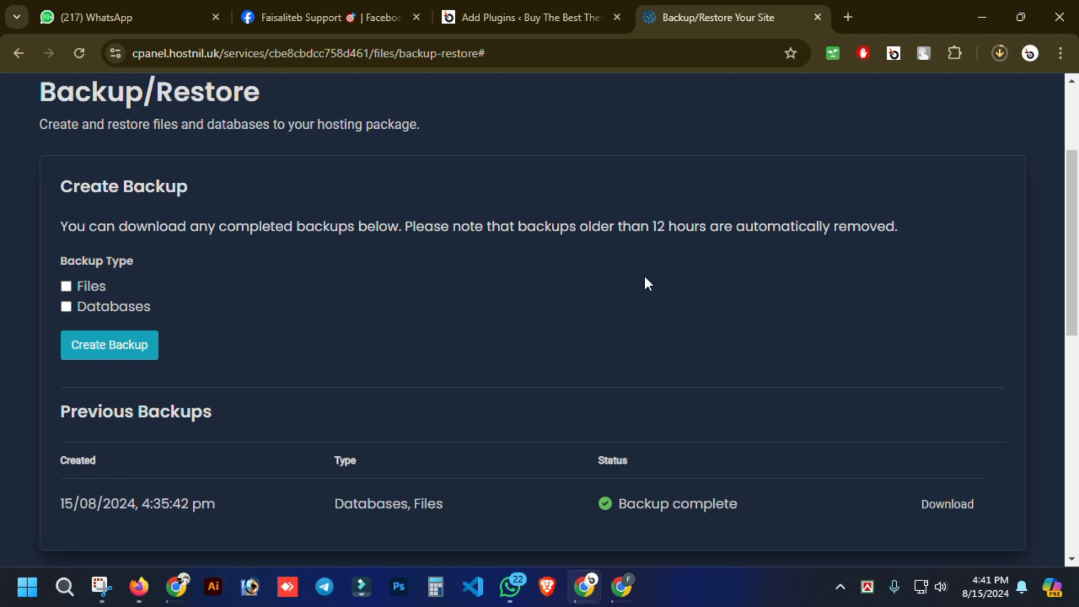
# Return to the WordPress Add Plugins page, then switch to the Facebook support group and look through its page to the post box
pyautogui.hotkey('ctrl', 'shift', 'Tab')
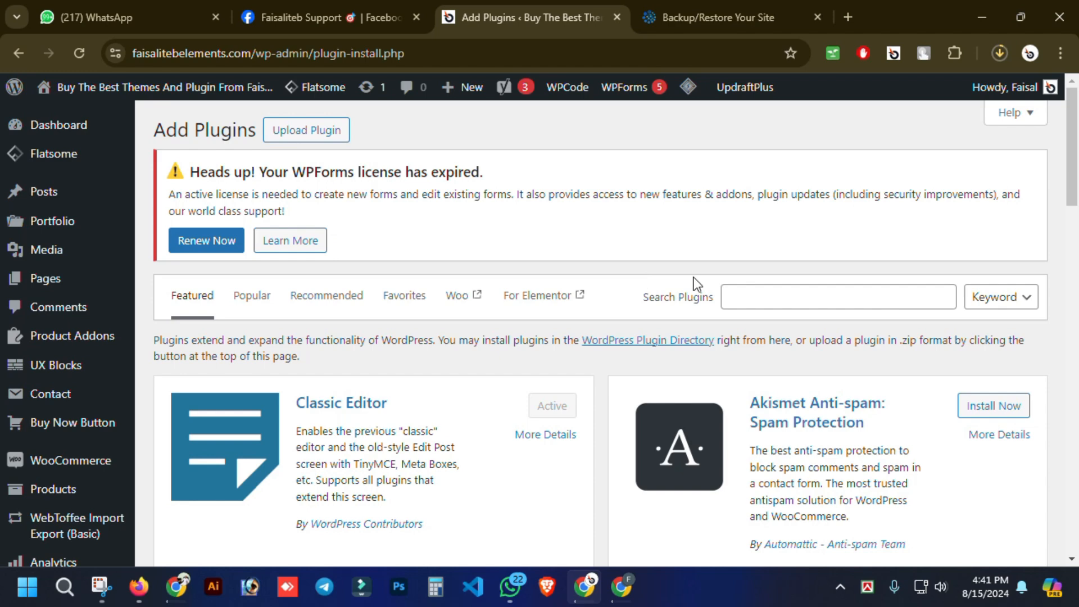
pyautogui.click(755, 299)
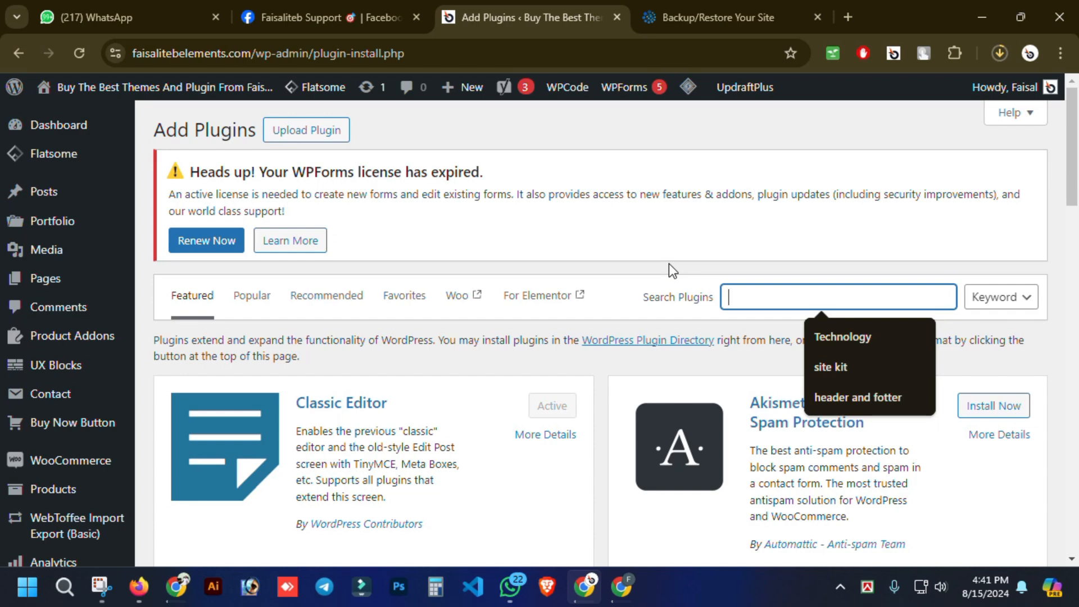
pyautogui.click(349, 8)
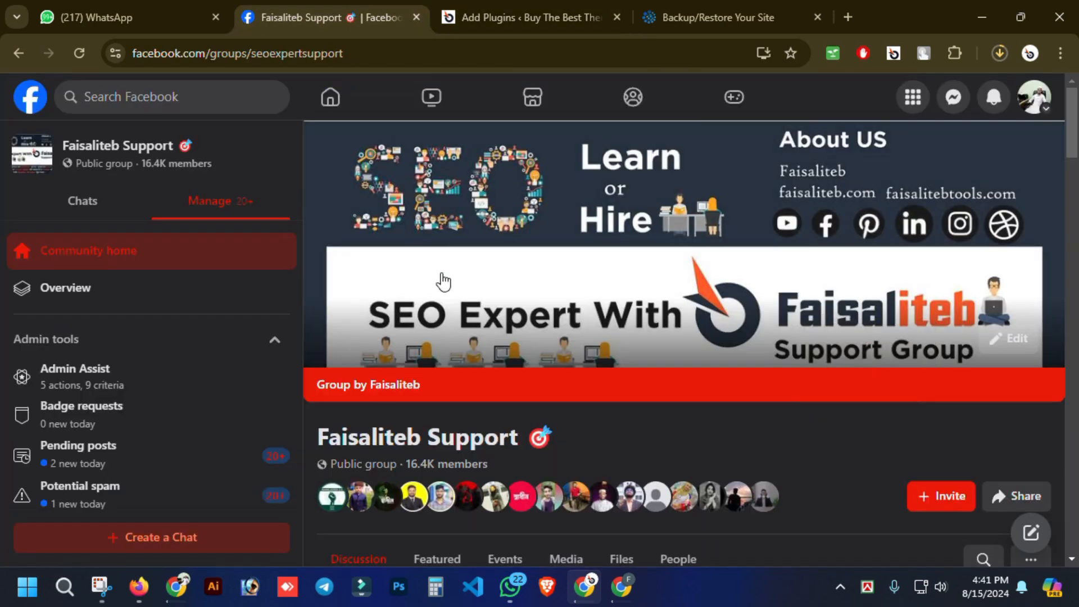
pyautogui.scroll(-15, 514, 422)
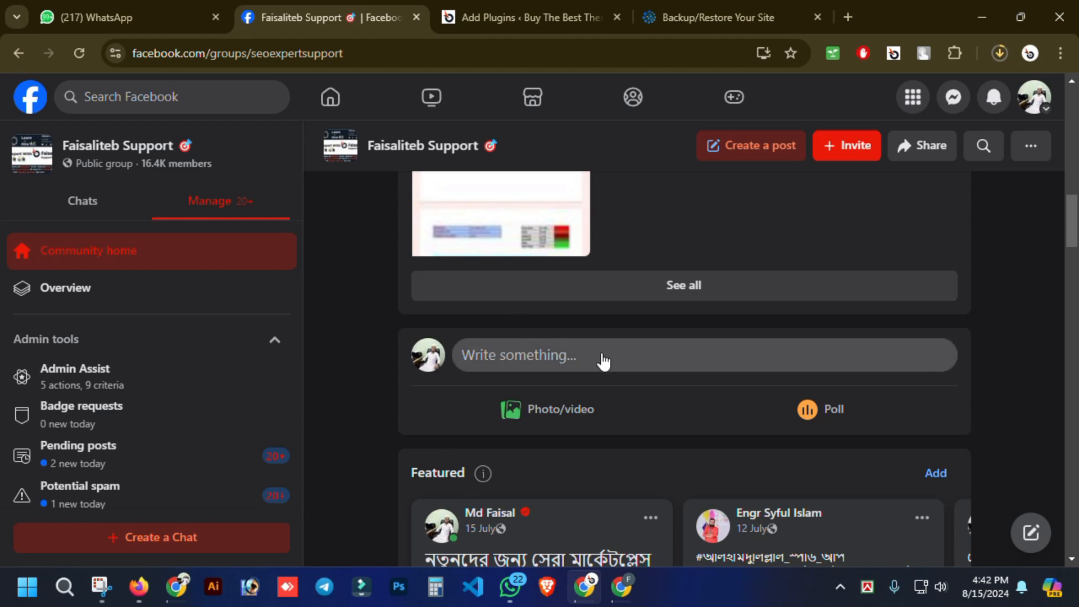
# Switch back to the WordPress Add Plugins page, search for "updraftplus" and examine the UpdraftPlus backup plugin entry
pyautogui.hotkey('ctrl', 'Tab')
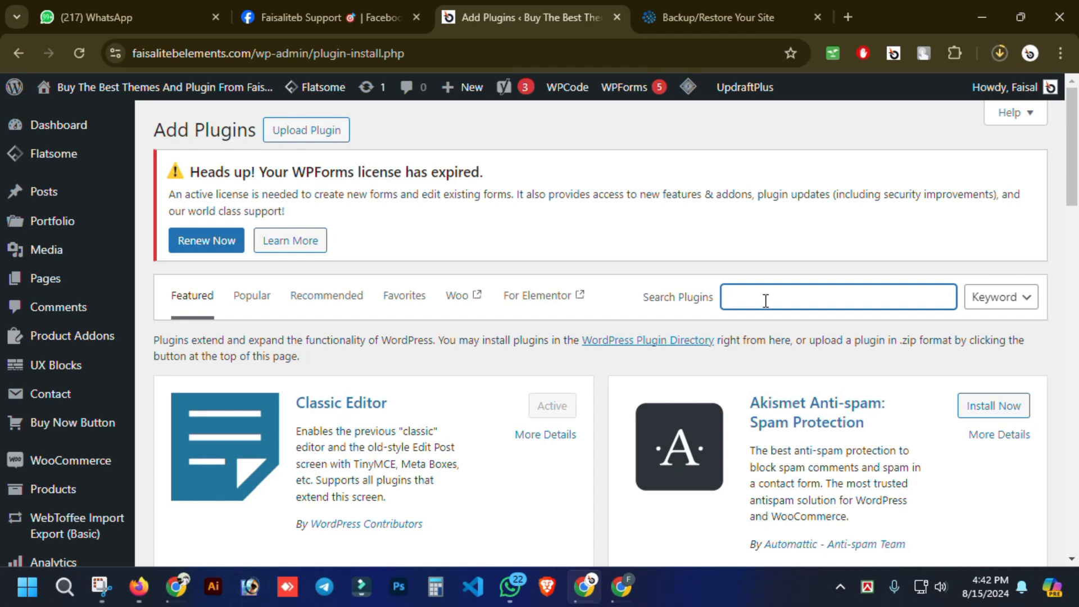
pyautogui.write('updraftplus')
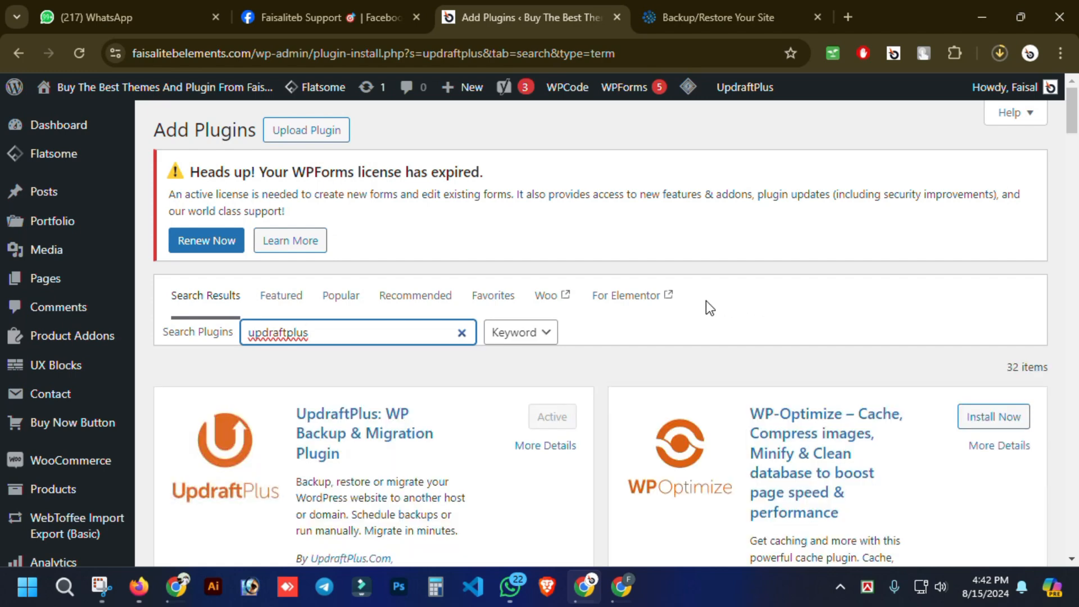
pyautogui.scroll(-2, 433, 337)
pyautogui.scroll(-2, 433, 337)
pyautogui.scroll(-2, 356, 373)
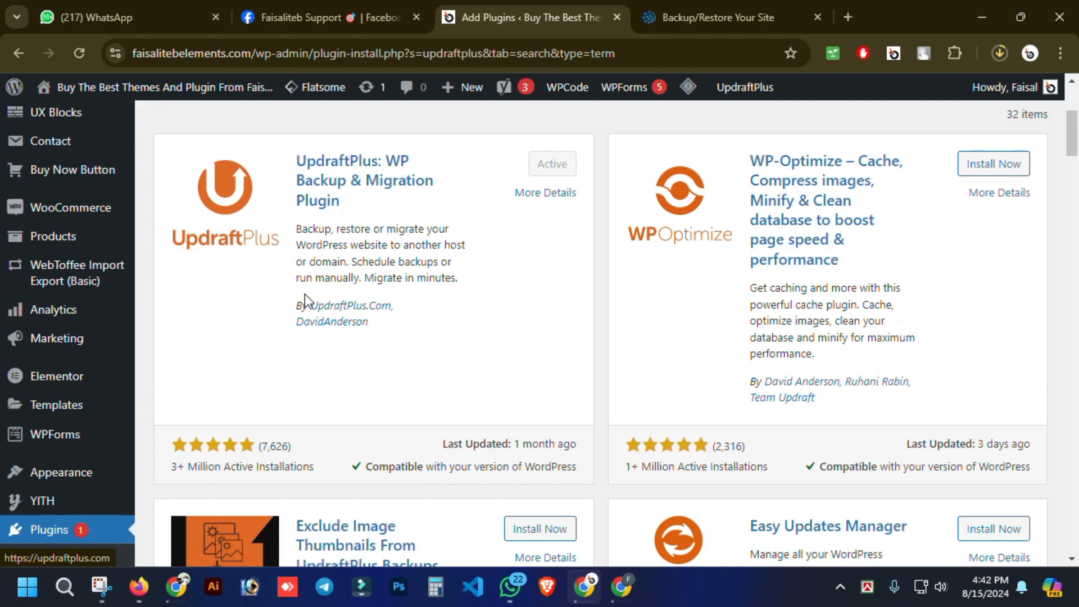
pyautogui.moveTo(17, 344)
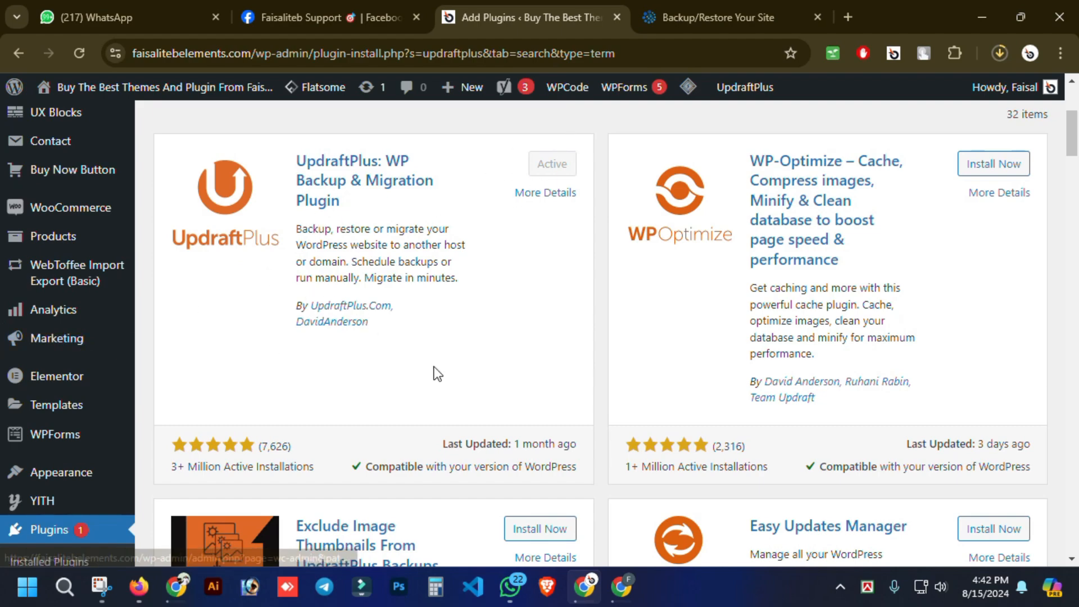
pyautogui.scroll(-2, 356, 337)
pyautogui.scroll(6, 393, 314)
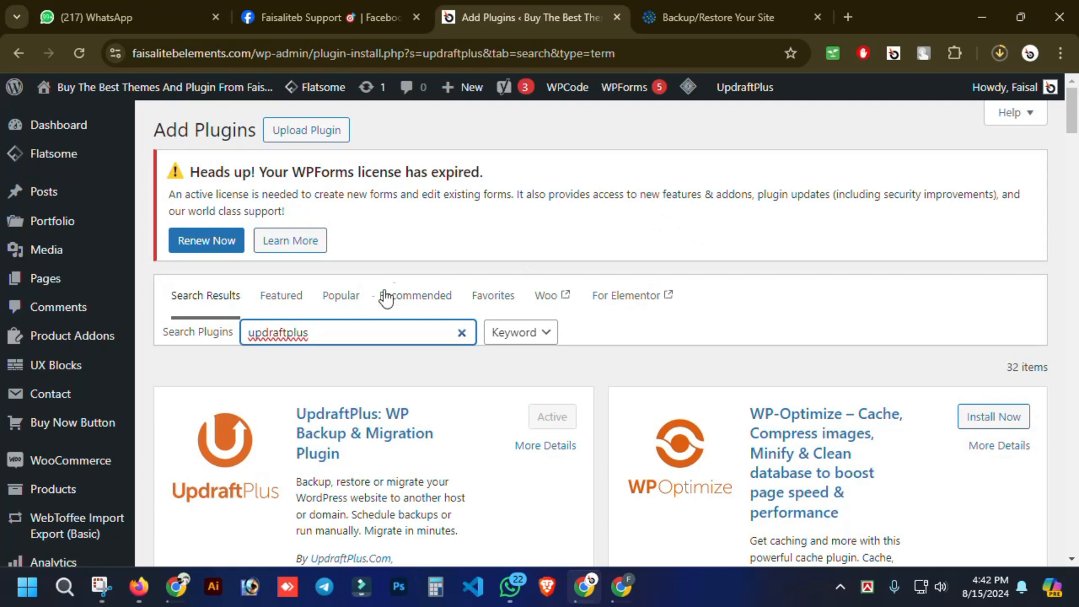
# Replace the plugin search term with "backwpup" and look at the BackWPup backup and restore plugin
pyautogui.doubleClick(330, 328)
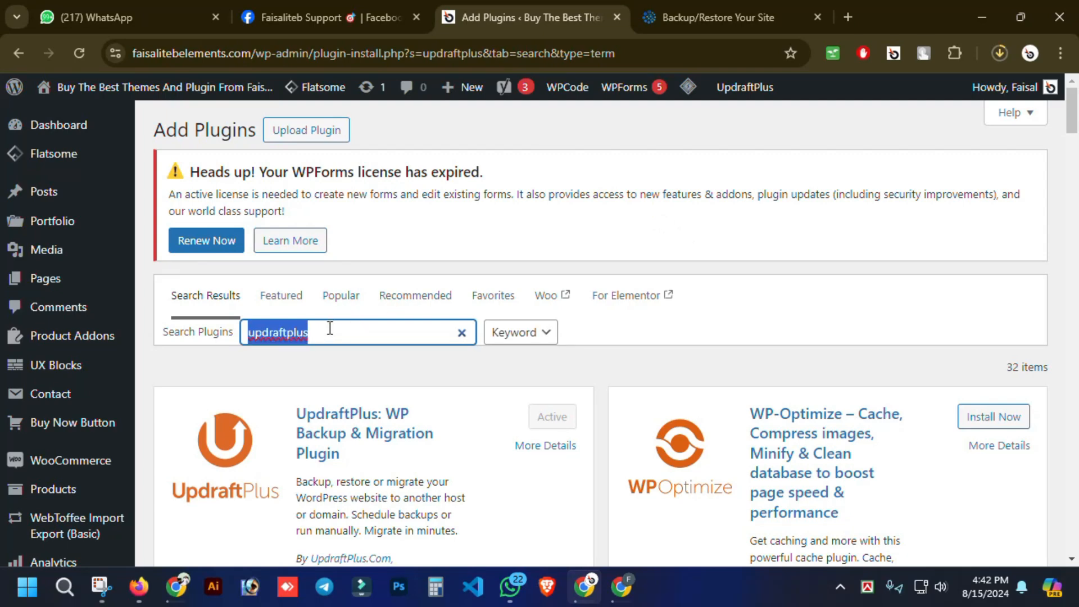
pyautogui.press('BackSpace')
pyautogui.write('back')
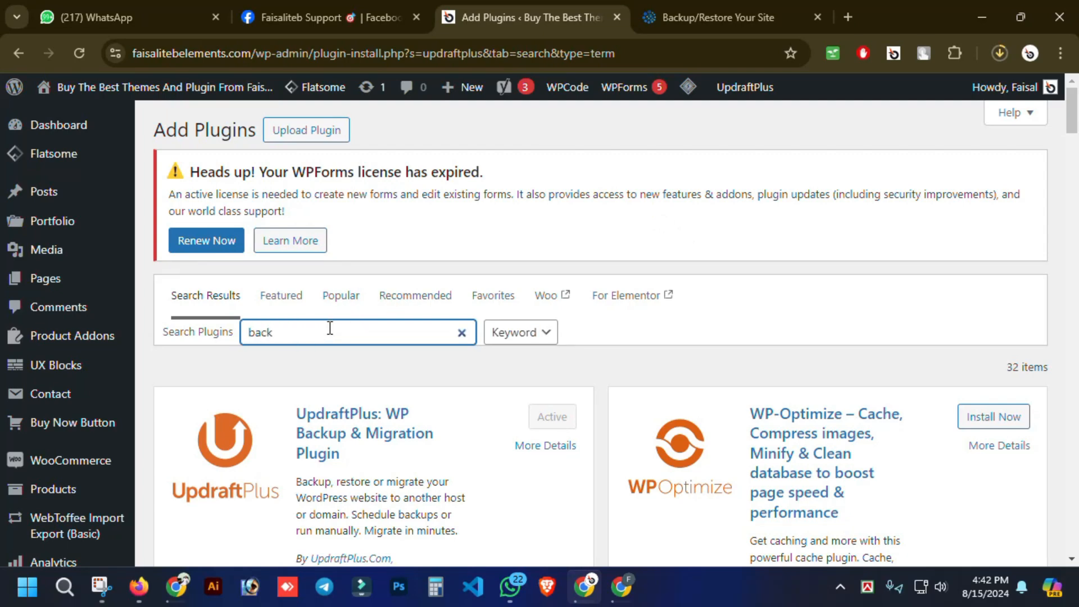
pyautogui.write('upu')
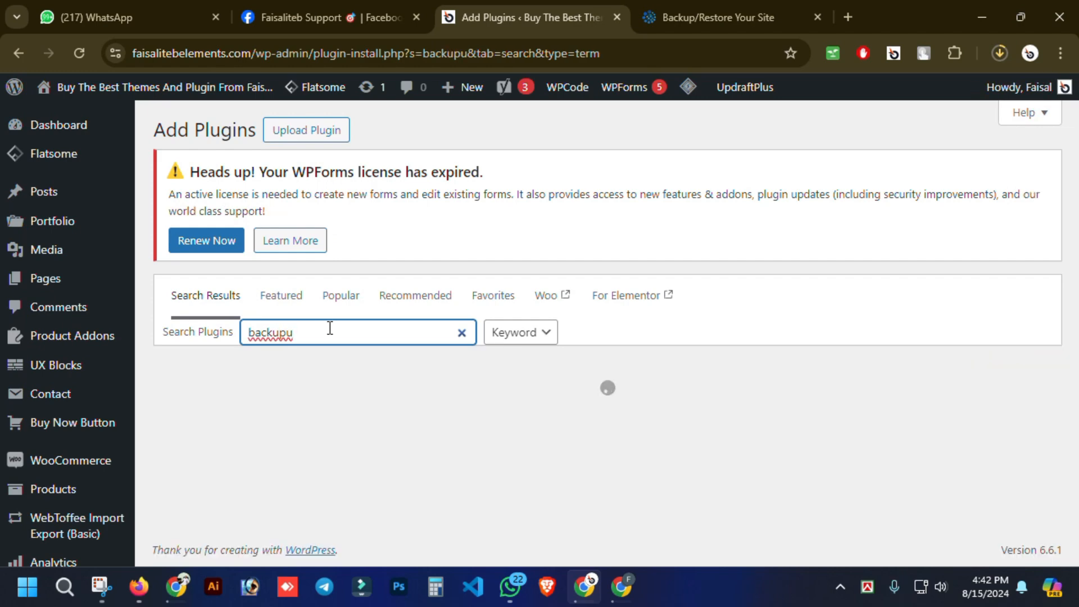
pyautogui.press('BackSpace')
pyautogui.press('BackSpace')
pyautogui.press('BackSpace')
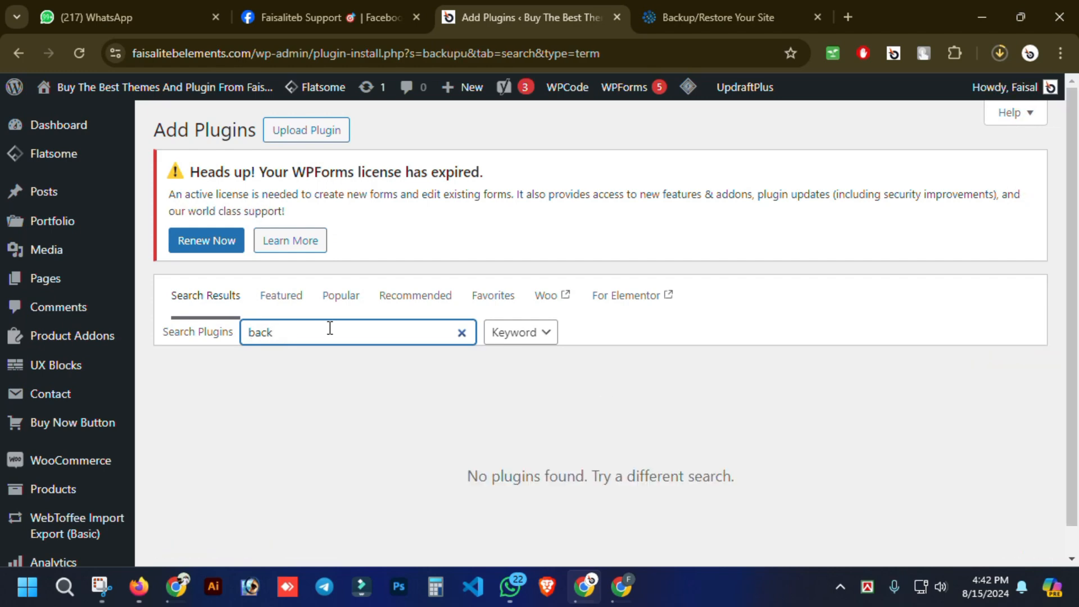
pyautogui.write('wpup')
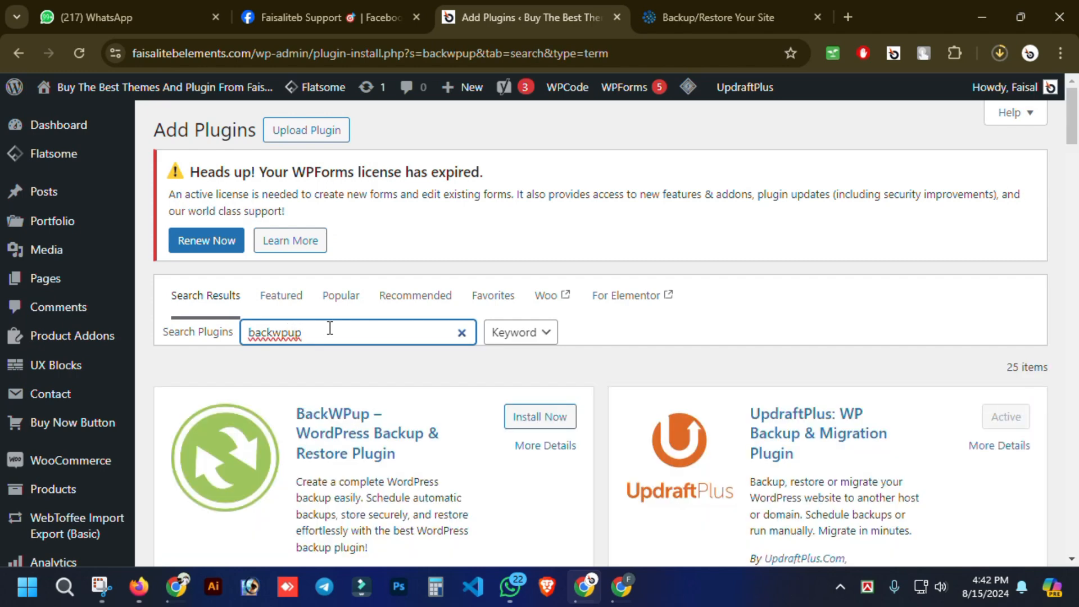
pyautogui.scroll(-1, 329, 326)
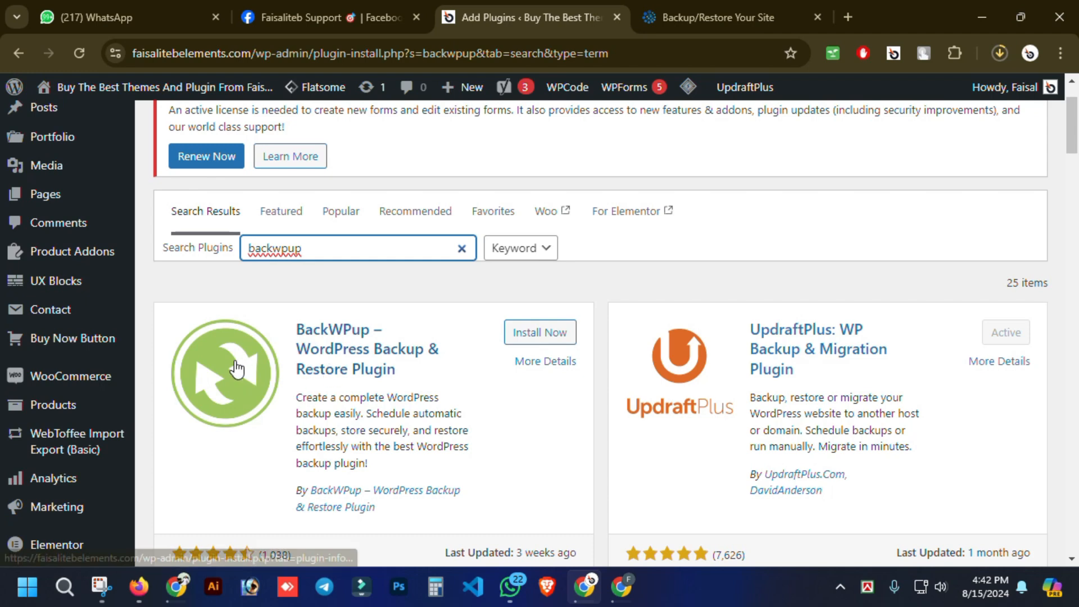
# Search the plugins for "wp time capsule" and look at the Backup and Staging plugin entry
pyautogui.doubleClick(303, 241)
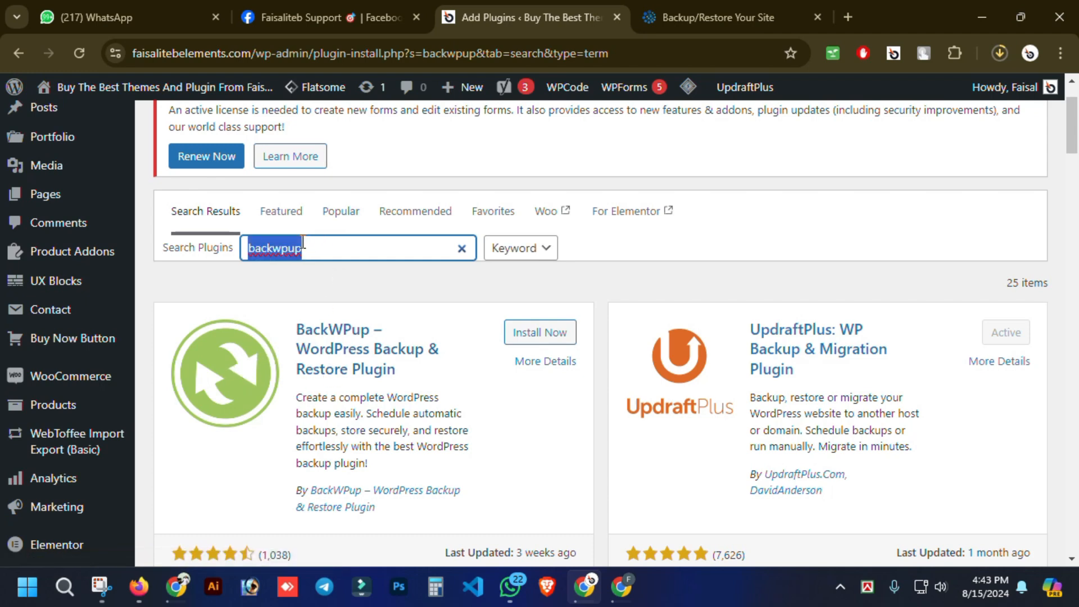
pyautogui.press('BackSpace')
pyautogui.write('w')
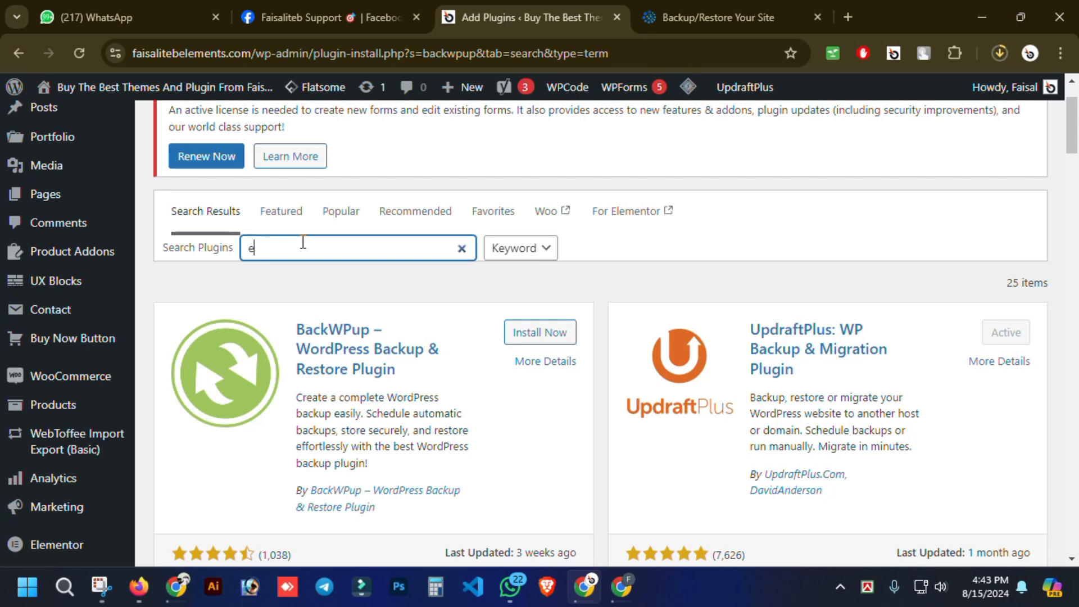
pyautogui.press('BackSpace')
pyautogui.write('wp time capsule')
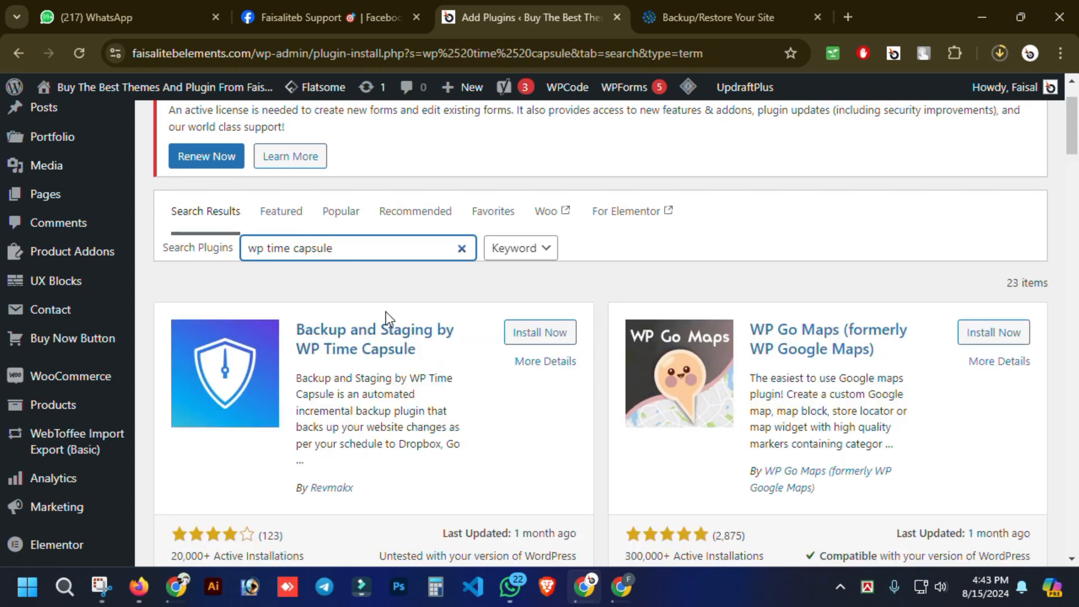
pyautogui.scroll(-1, 296, 368)
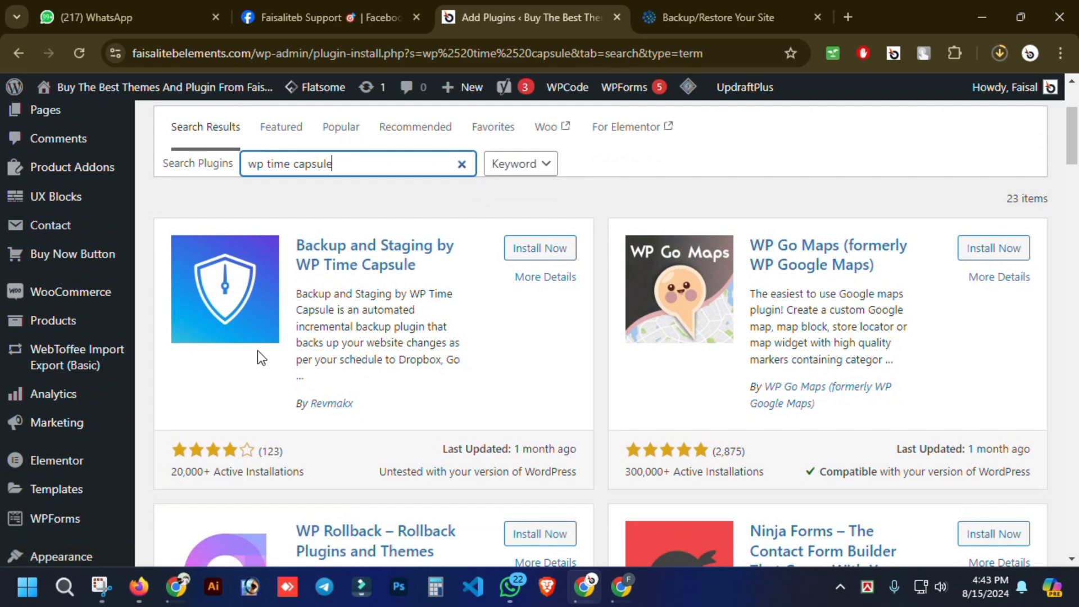
# Clear the plugin search and search for "updraft" to bring up the UpdraftPlus plugin again
pyautogui.press('BackSpace')
pyautogui.press('BackSpace')
pyautogui.press('BackSpace')
pyautogui.press('BackSpace')
pyautogui.press('BackSpace')
pyautogui.press('BackSpace')
pyautogui.press('BackSpace')
pyautogui.press('BackSpace')
pyautogui.press('BackSpace')
pyautogui.press('BackSpace')
pyautogui.press('BackSpace')
pyautogui.press('BackSpace')
pyautogui.press('BackSpace')
pyautogui.press('BackSpace')
pyautogui.press('BackSpace')
pyautogui.write('upda')
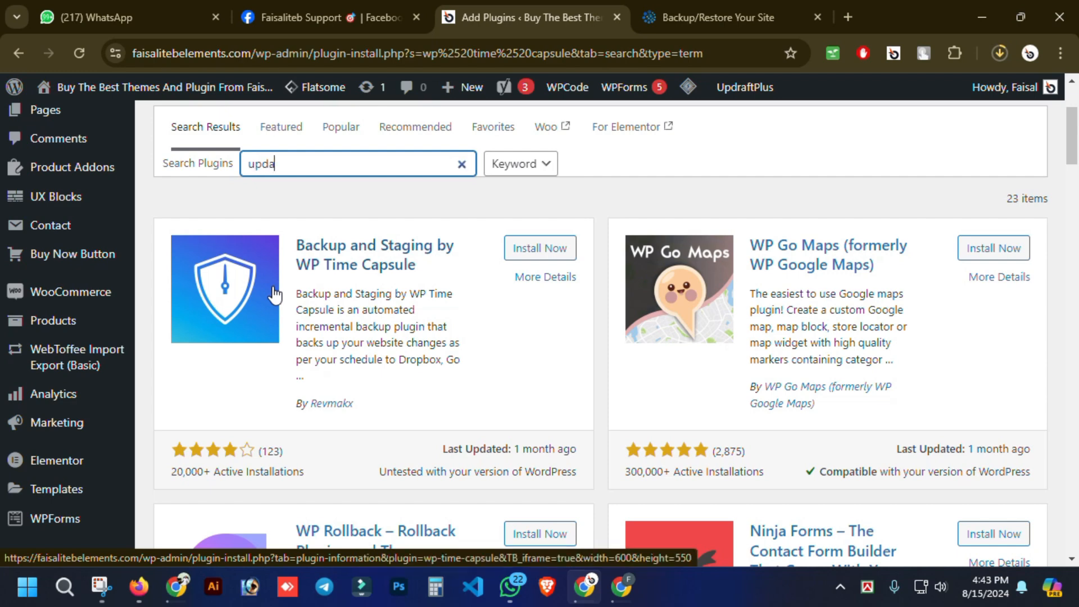
pyautogui.press('BackSpace')
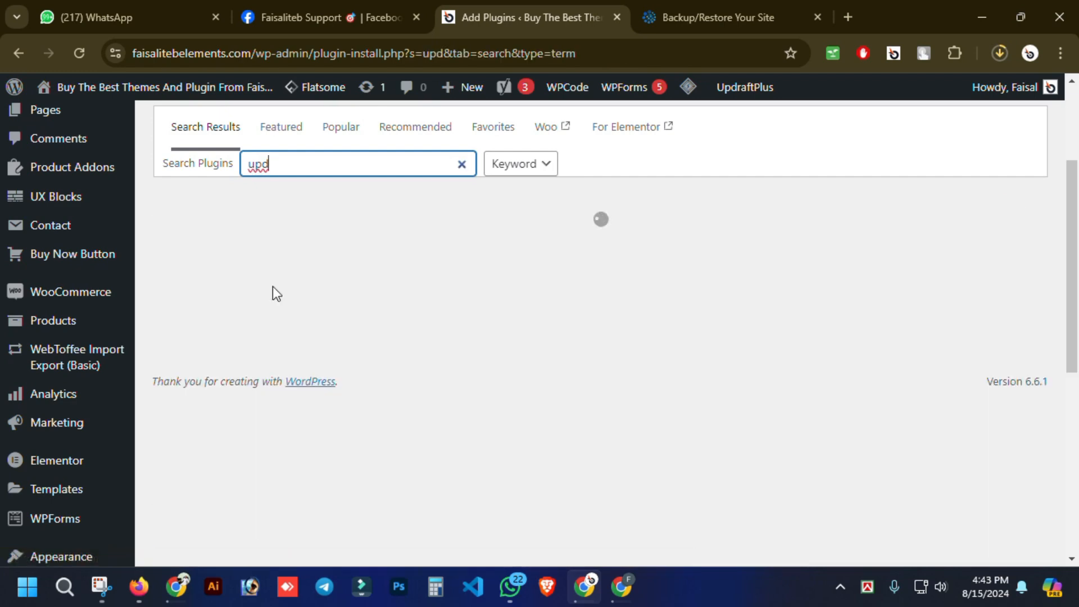
pyautogui.write('ra')
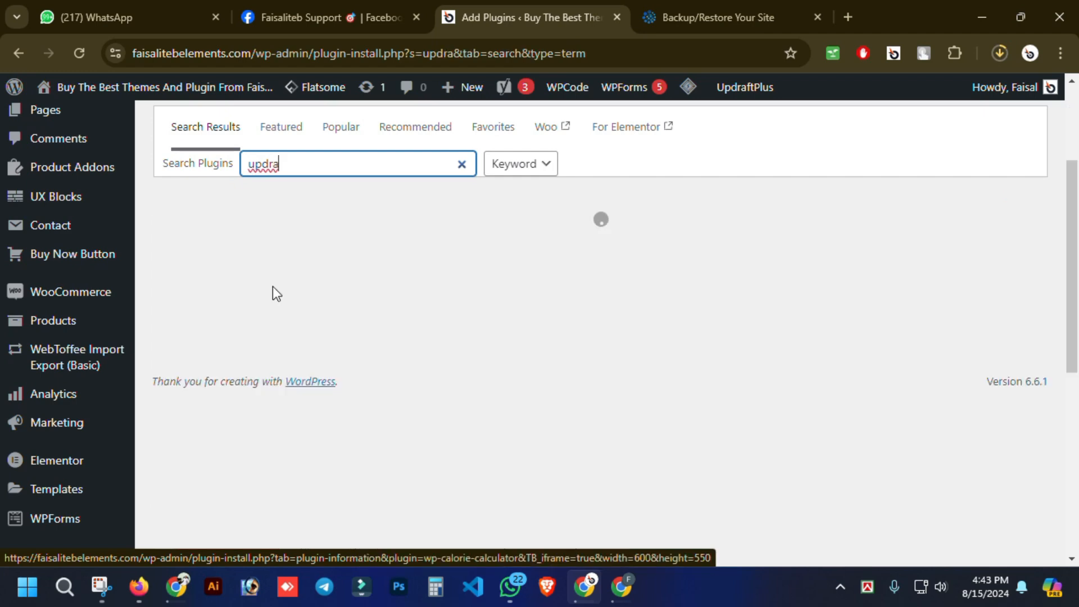
pyautogui.write('ft')
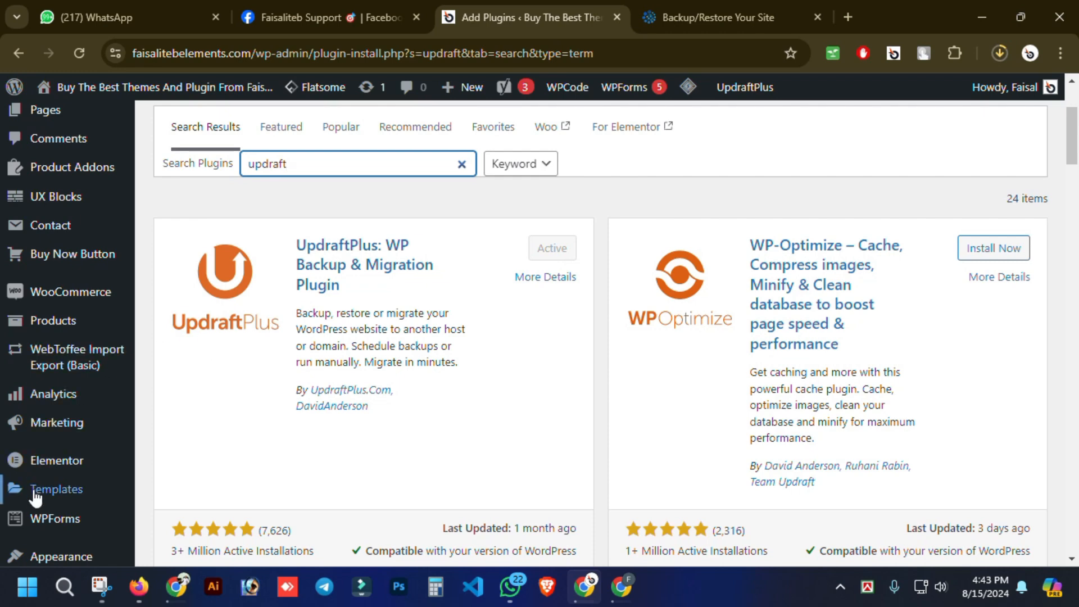
# Open the list of installed plugins in the WordPress admin
pyautogui.scroll(-5, 64, 320)
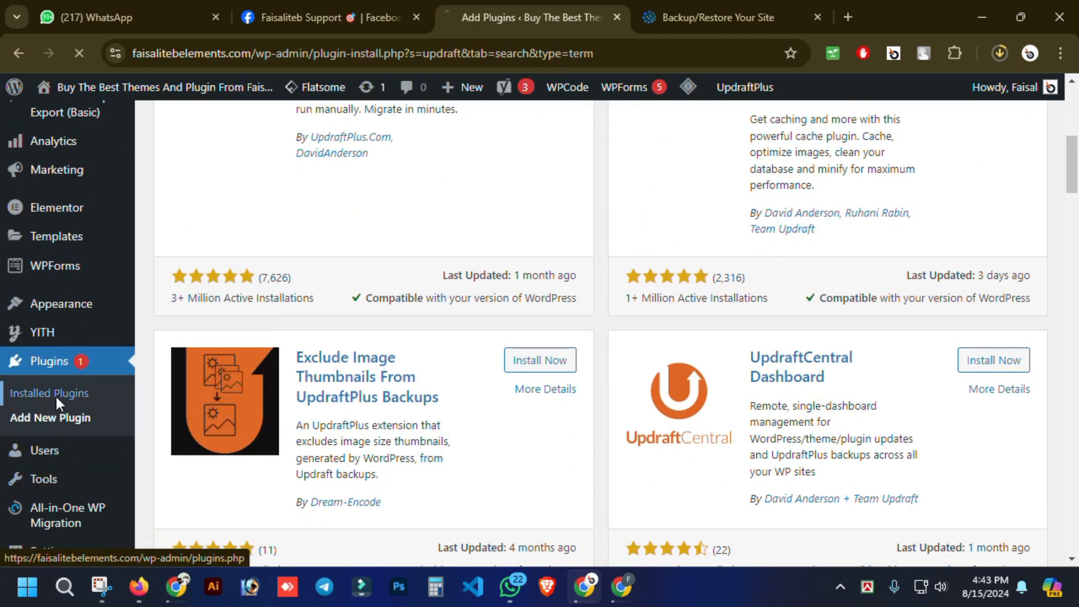
pyautogui.scroll(-4, 56, 397)
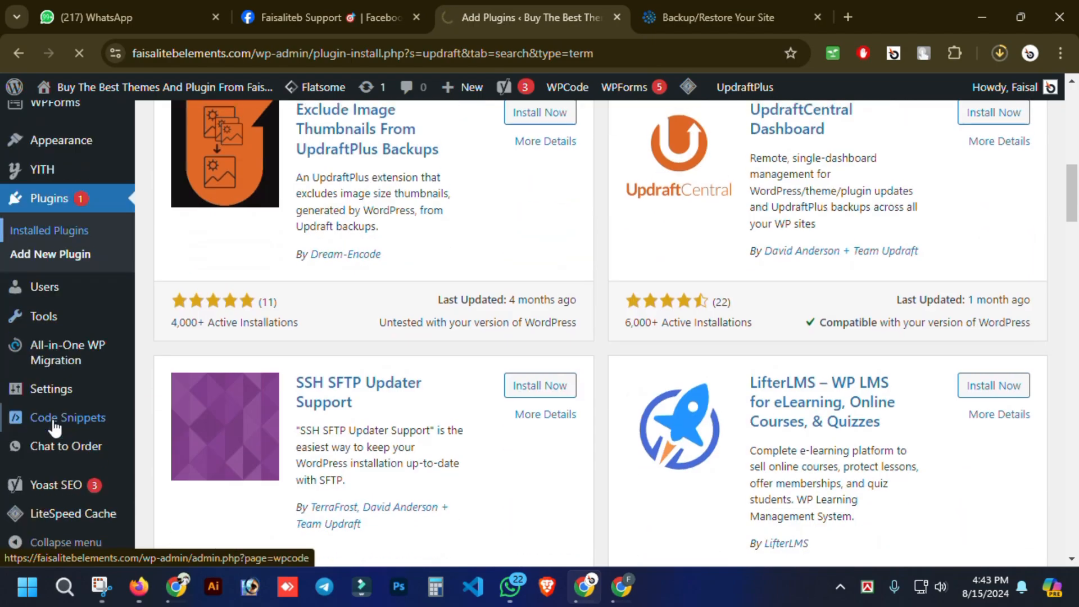
pyautogui.scroll(-3, 54, 426)
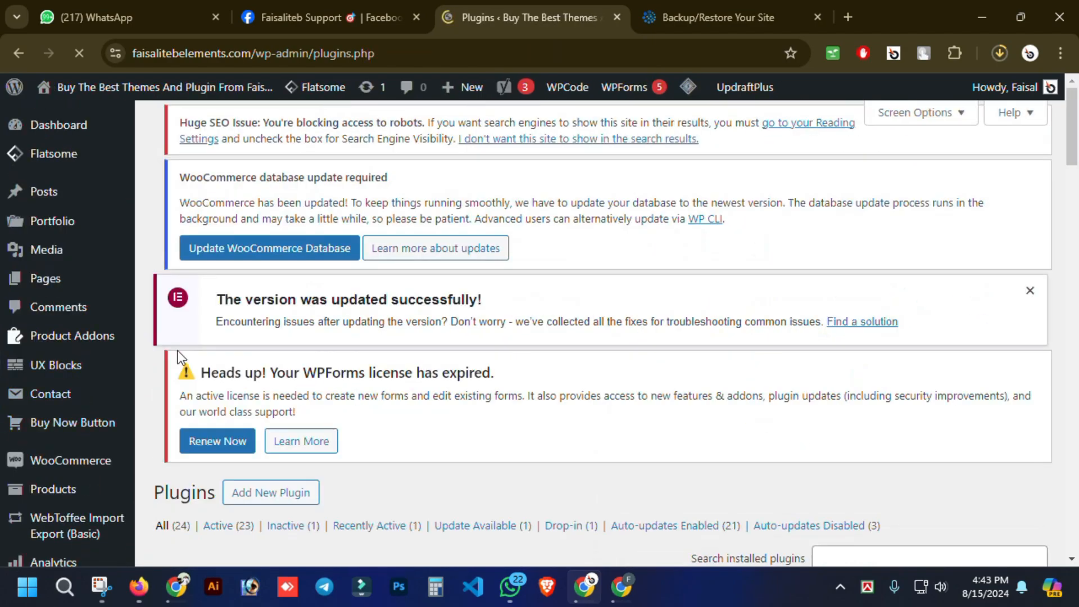
# Find UpdraftPlus - Backup/Restore in the installed plugins list and open its settings page
pyautogui.scroll(-12, 251, 377)
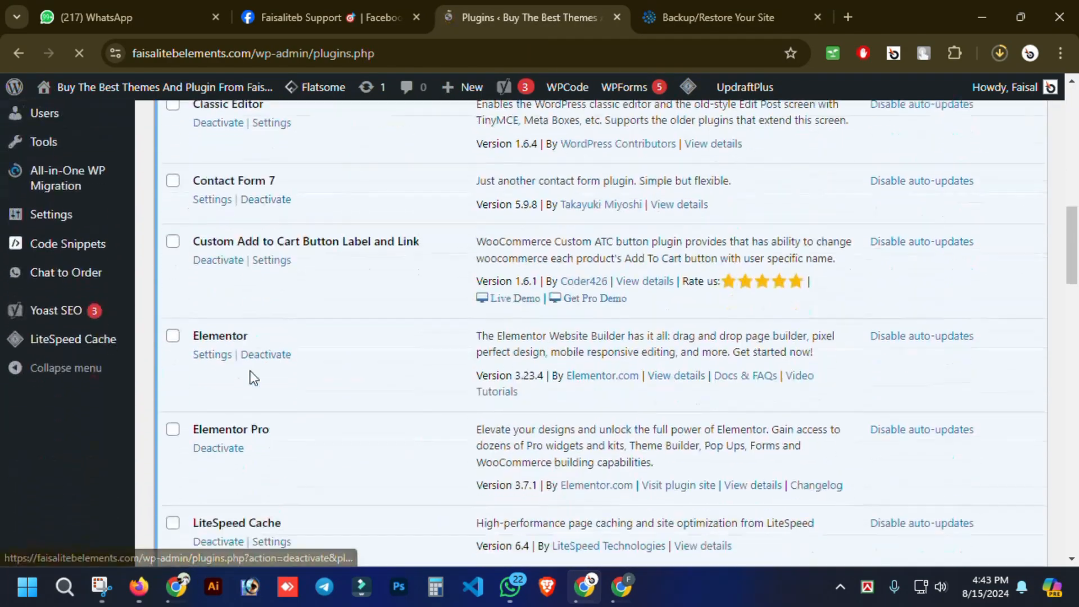
pyautogui.scroll(-10, 251, 377)
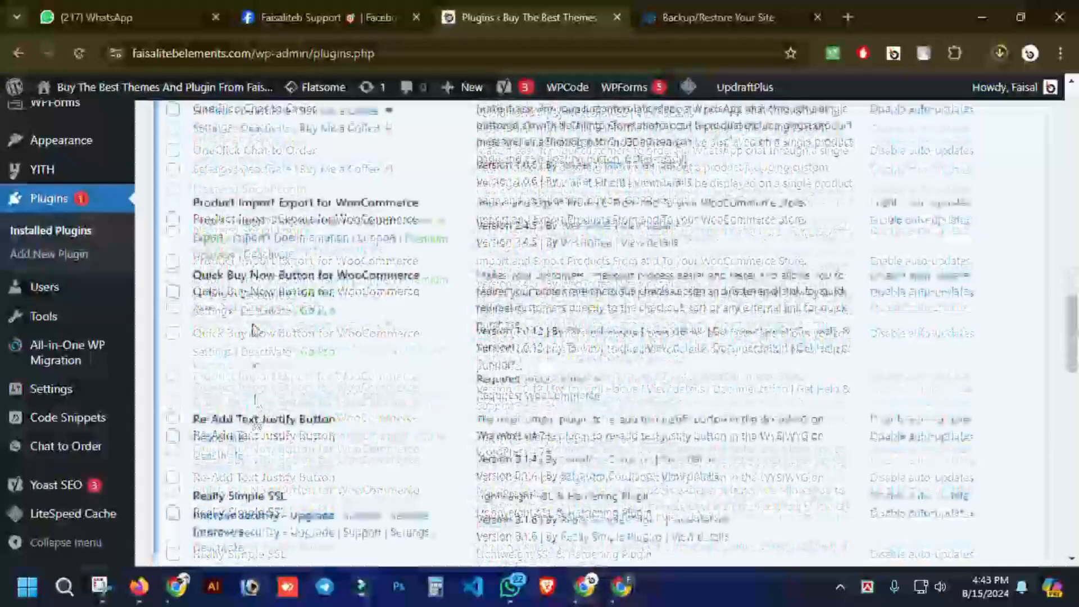
pyautogui.scroll(-6, 254, 330)
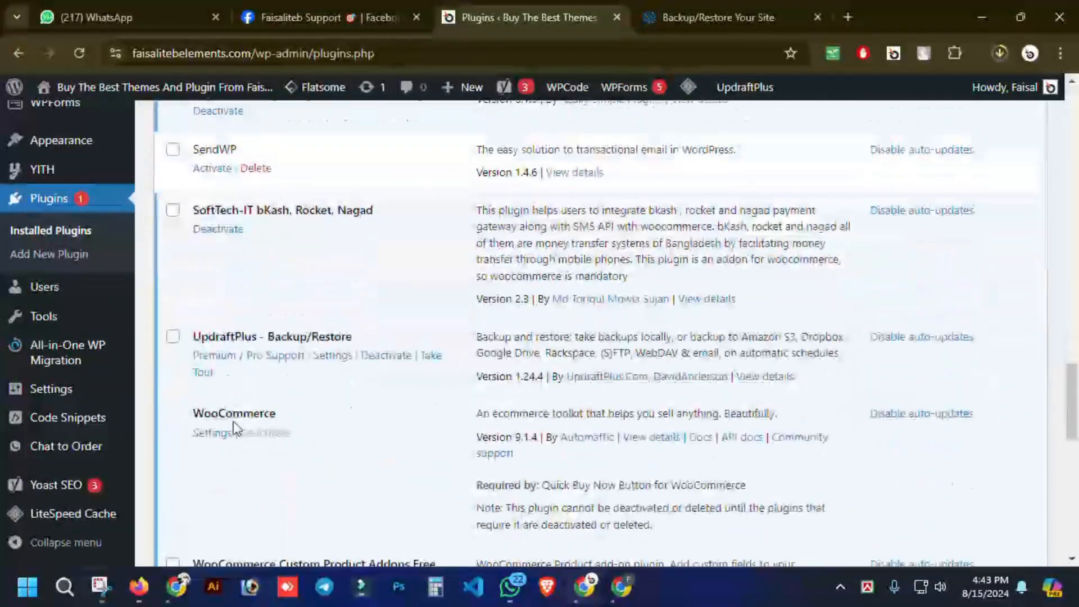
pyautogui.click(330, 356)
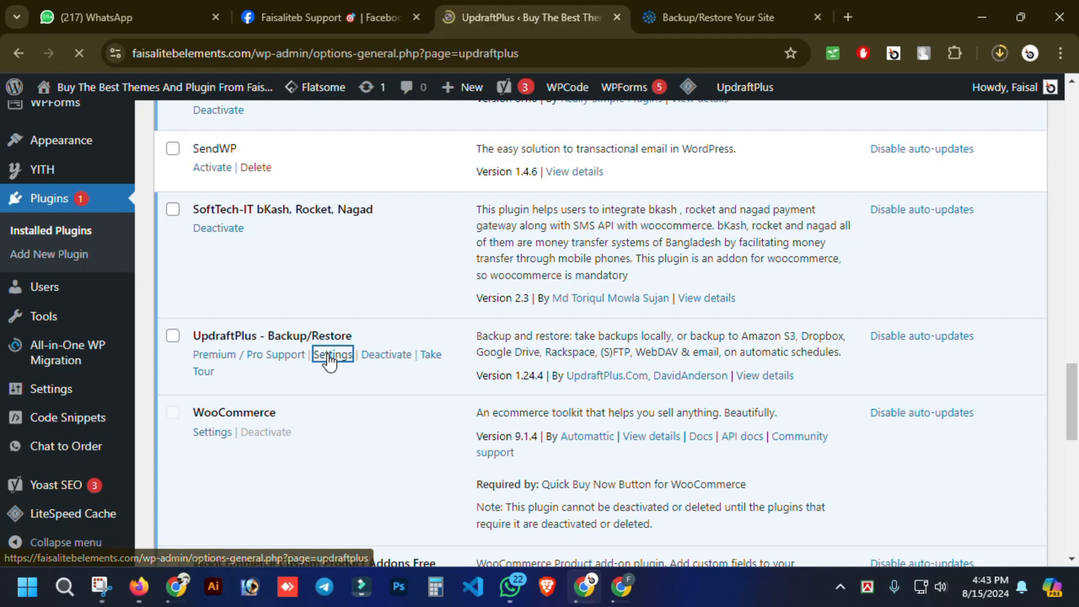
pyautogui.scroll(-4, 439, 294)
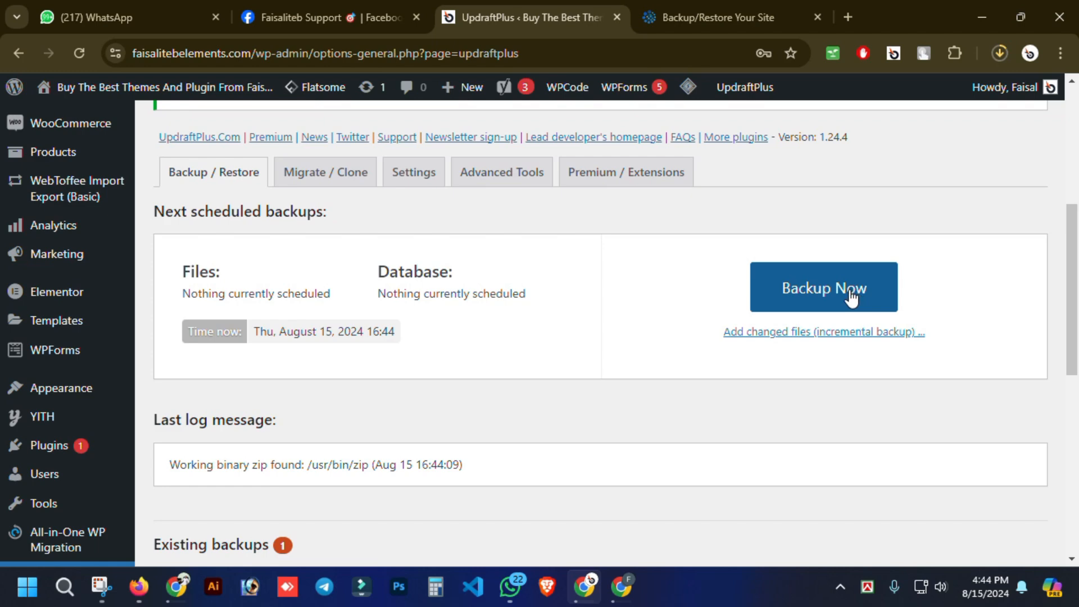
# Delete the existing backup set dated Mar 10, 2024 from UpdraftPlus and confirm its removal
pyautogui.scroll(-6, 470, 348)
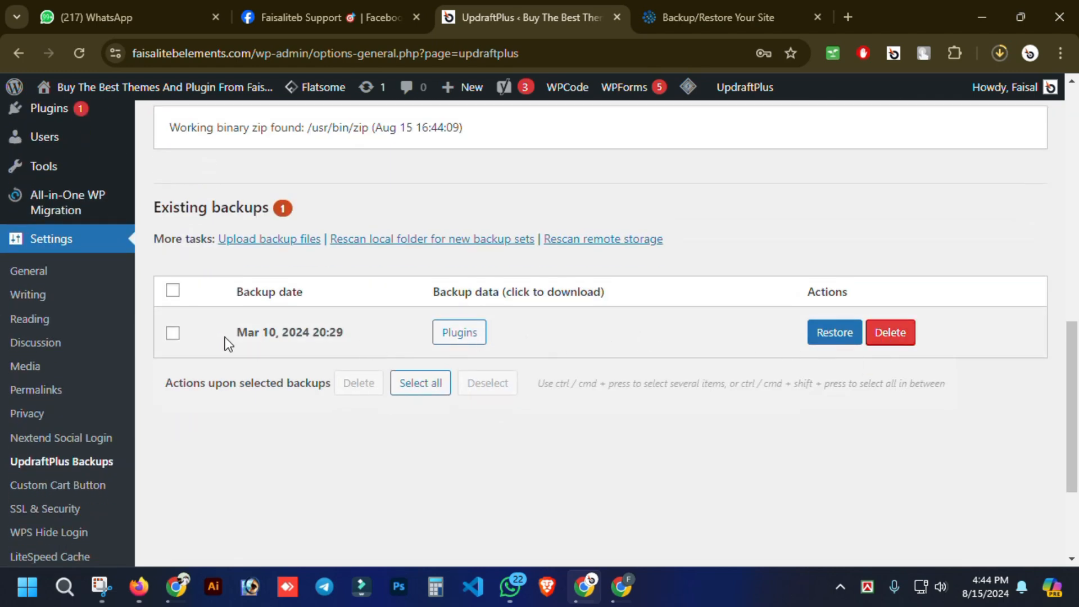
pyautogui.click(887, 335)
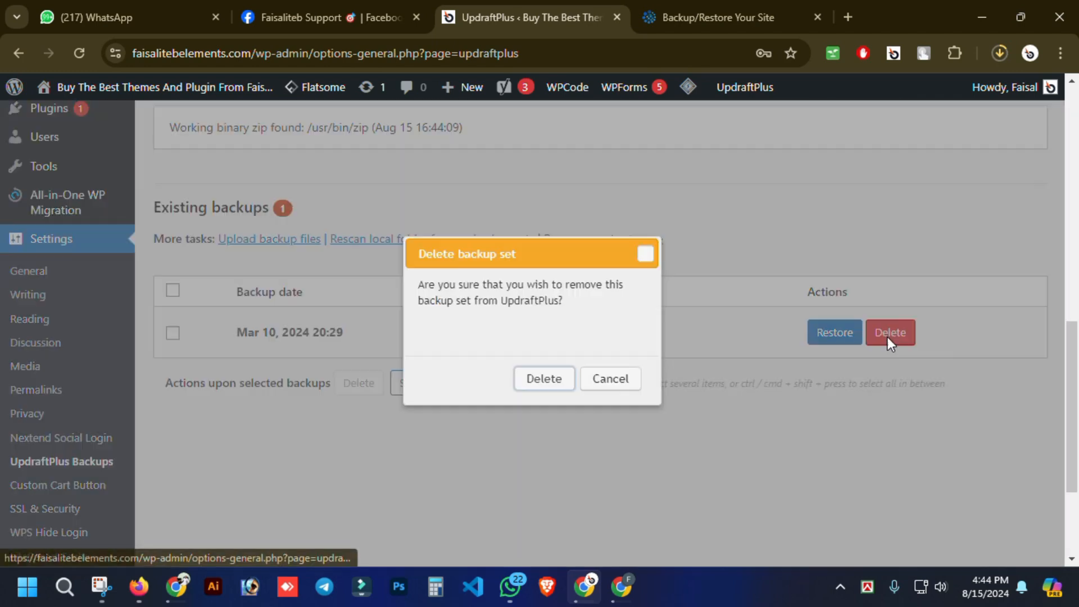
pyautogui.click(533, 379)
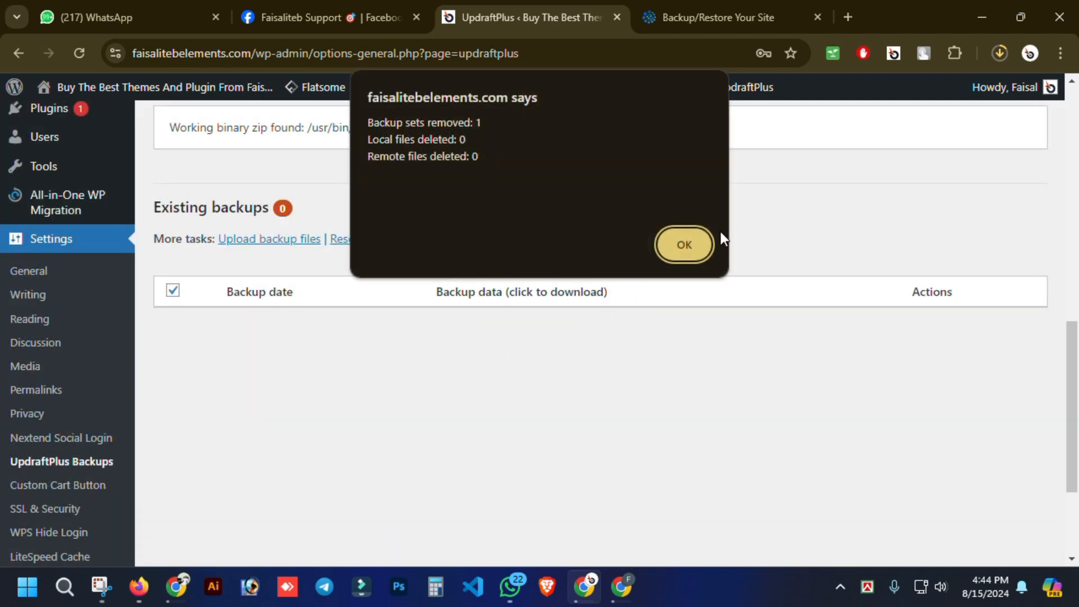
pyautogui.click(689, 245)
# Start a new UpdraftPlus backup with both the database and the files included
pyautogui.scroll(5, 463, 335)
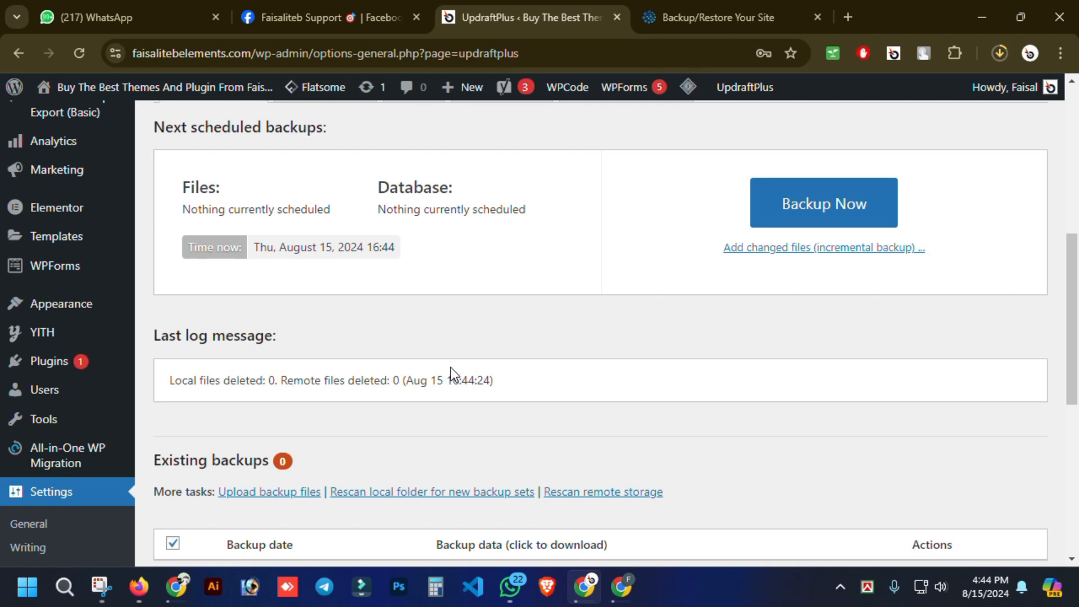
pyautogui.scroll(2, 528, 262)
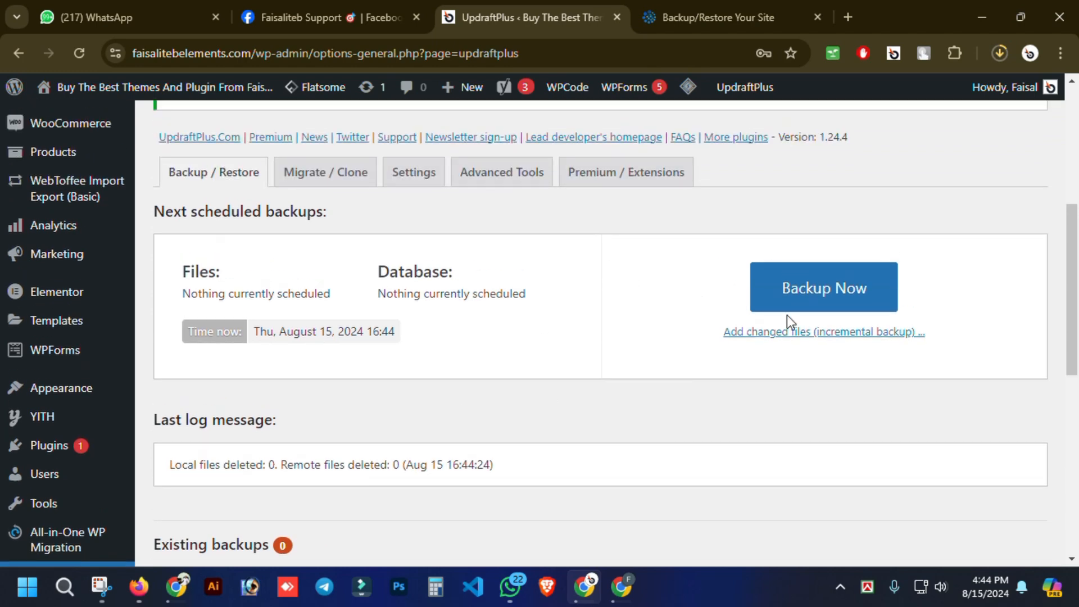
pyautogui.click(863, 304)
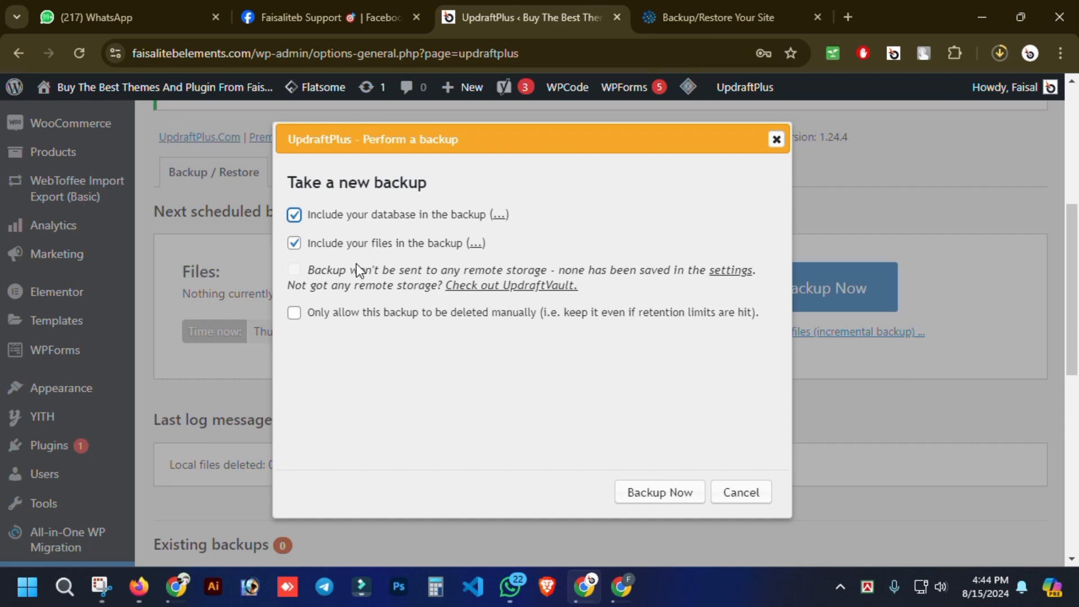
pyautogui.click(294, 214)
pyautogui.click(294, 243)
pyautogui.click(294, 214)
pyautogui.click(294, 244)
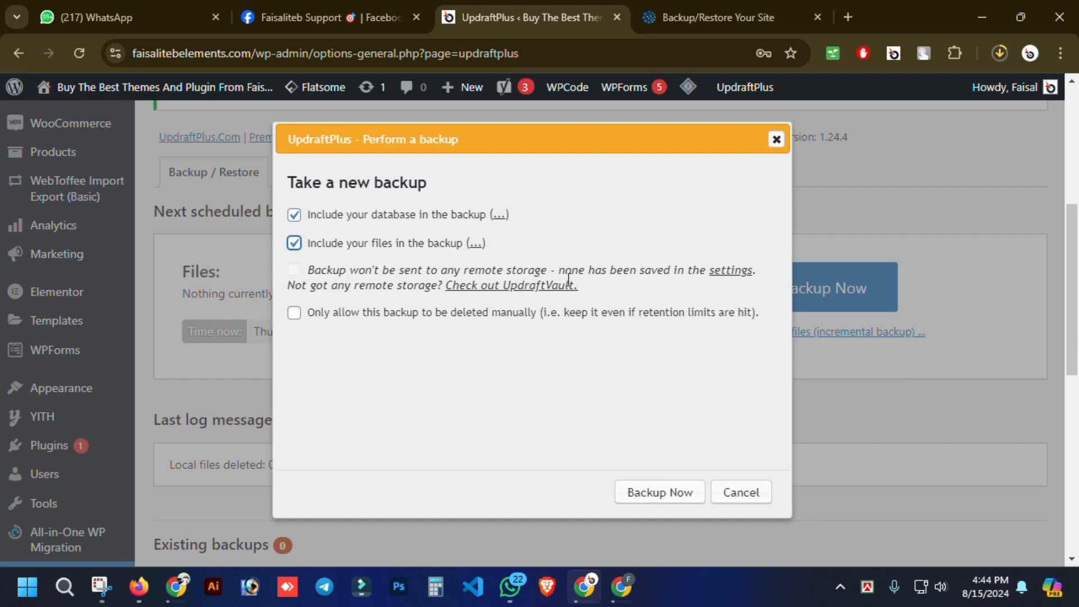
pyautogui.click(660, 492)
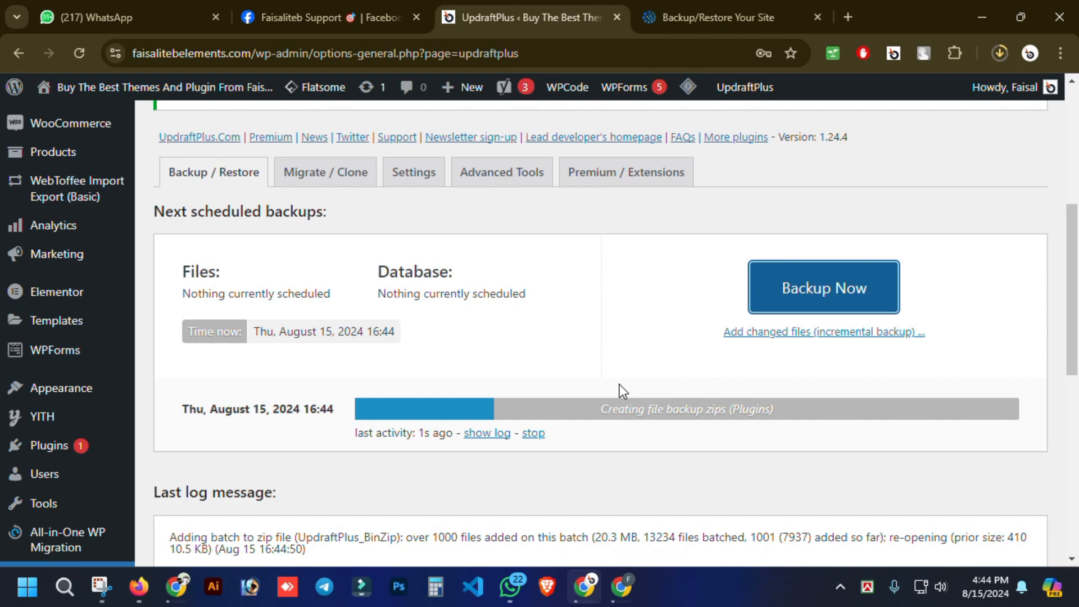
# Look through the UpdraftPlus backup settings and choose Google Drive as the remote storage
pyautogui.click(426, 175)
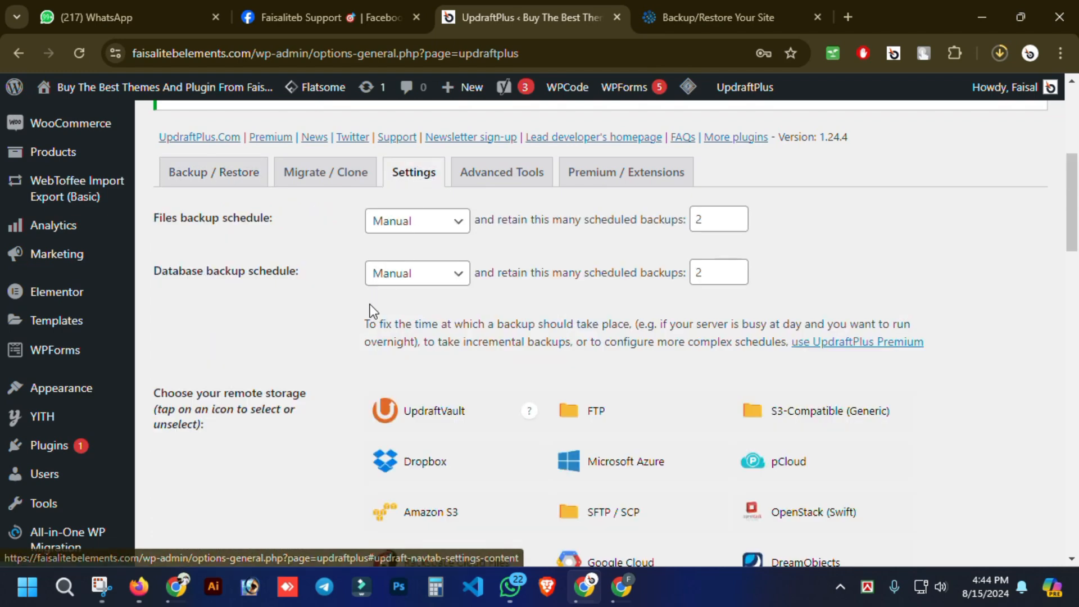
pyautogui.scroll(-3, 379, 314)
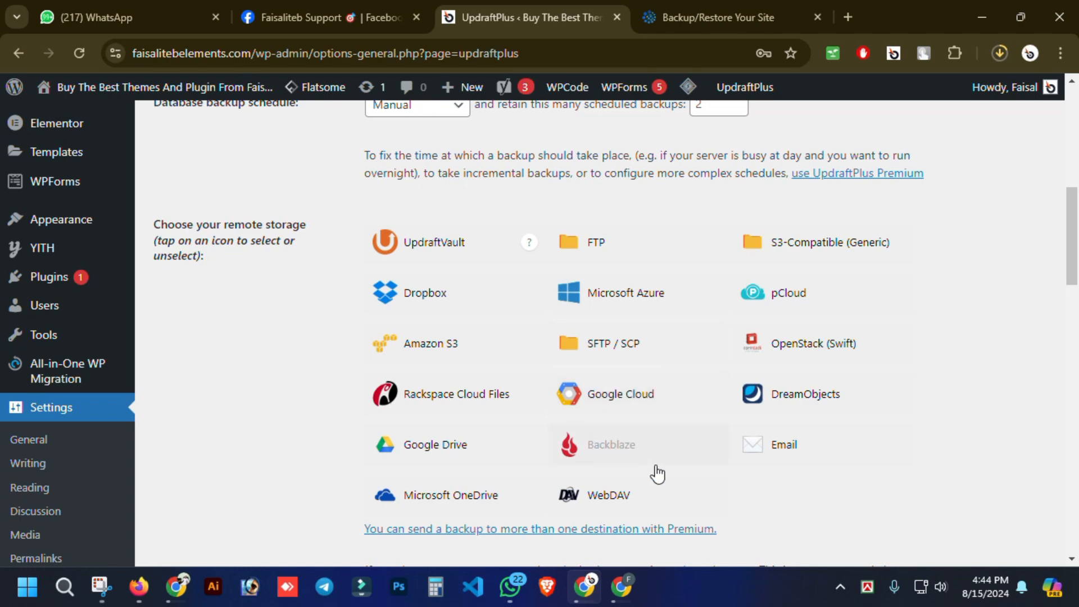
pyautogui.scroll(-5, 668, 437)
pyautogui.scroll(-2, 672, 436)
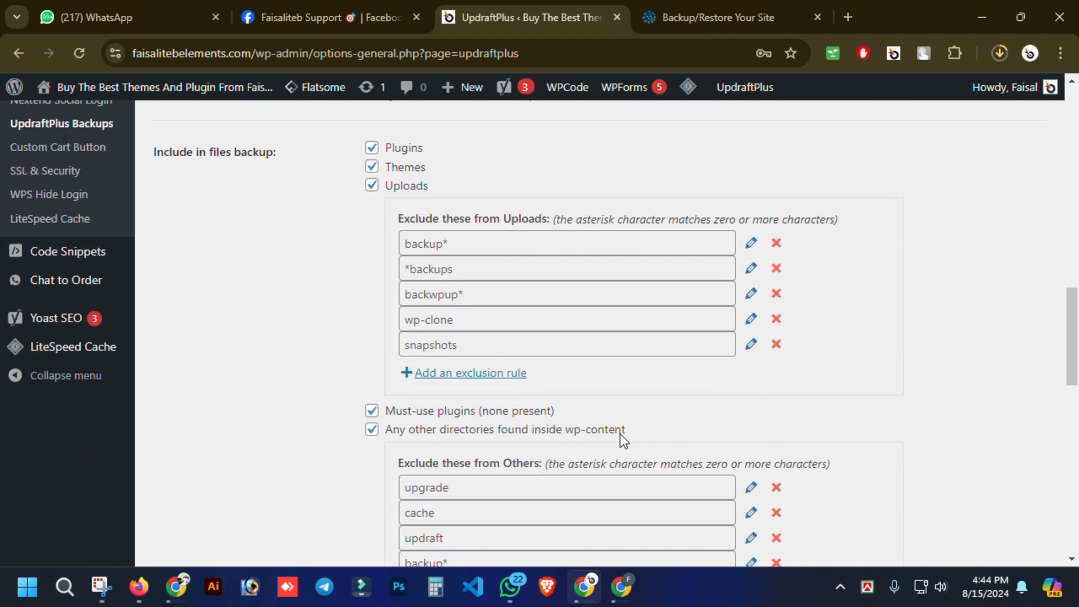
pyautogui.scroll(5, 621, 440)
pyautogui.click(452, 285)
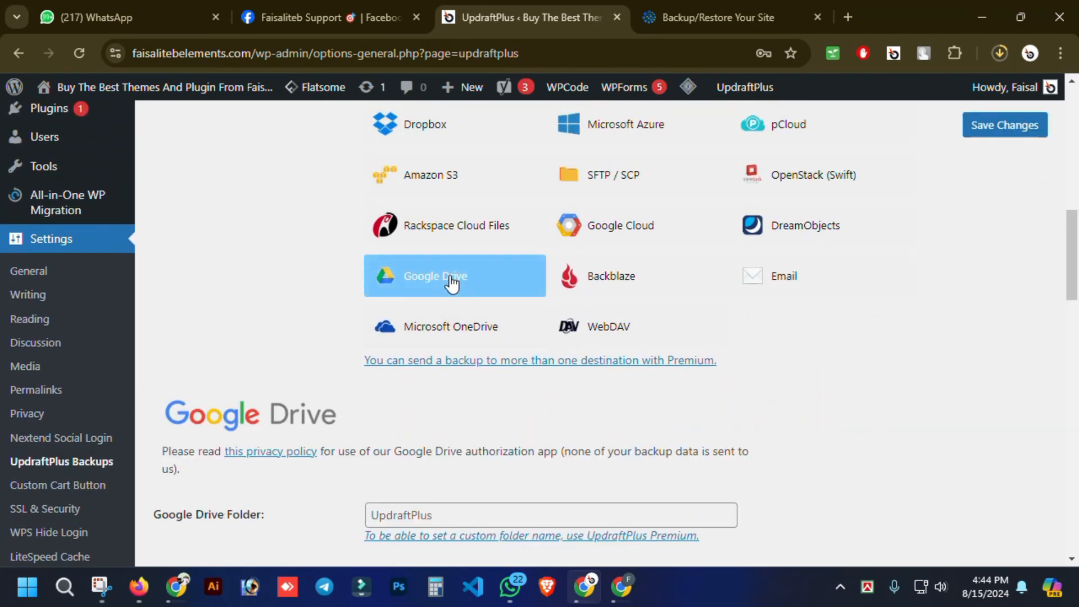
# Sign in with Google to authenticate the Google Drive storage, choosing the first listed account and continuing to UpdraftPlus
pyautogui.scroll(-5, 562, 362)
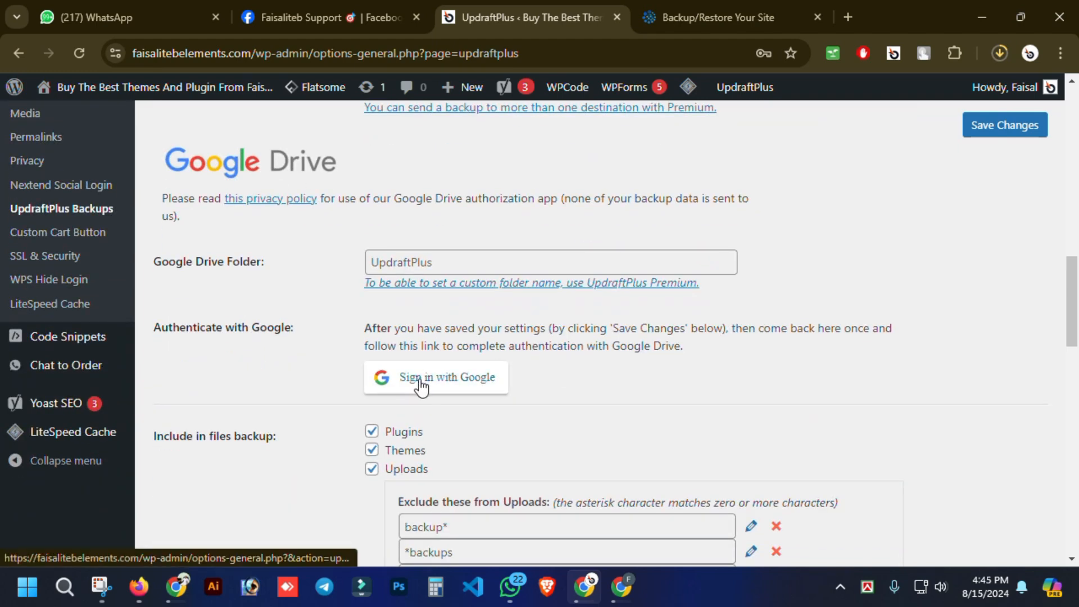
pyautogui.click(420, 384)
pyautogui.click(612, 165)
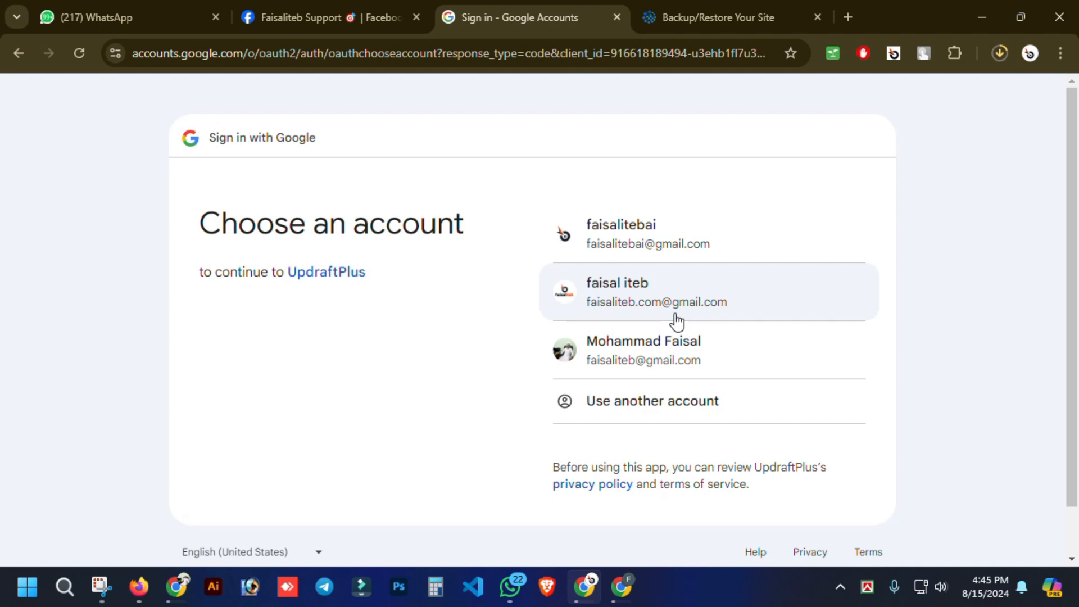
pyautogui.click(677, 245)
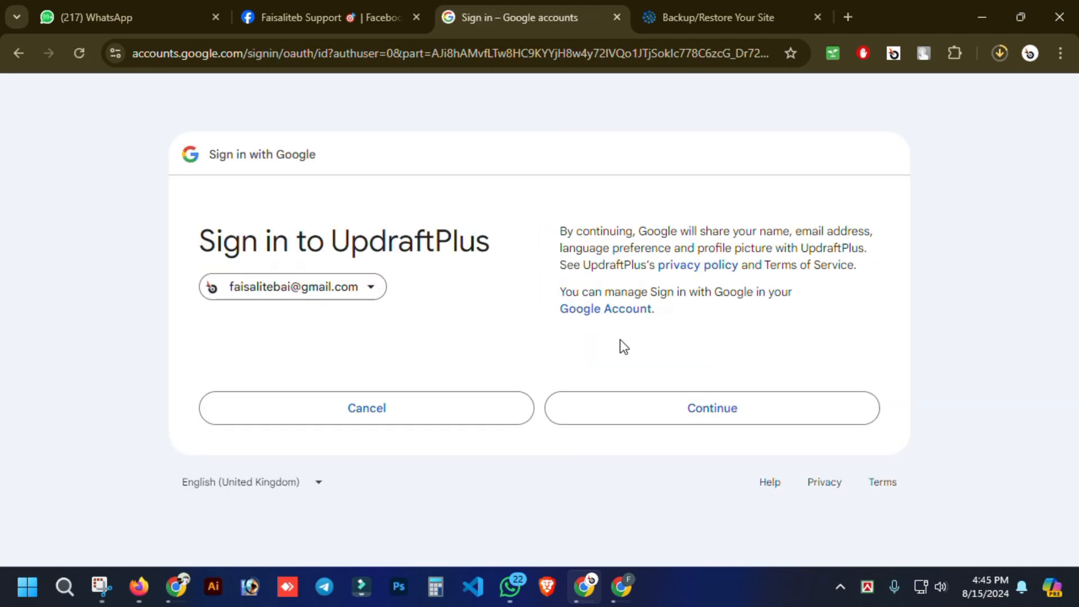
pyautogui.click(685, 419)
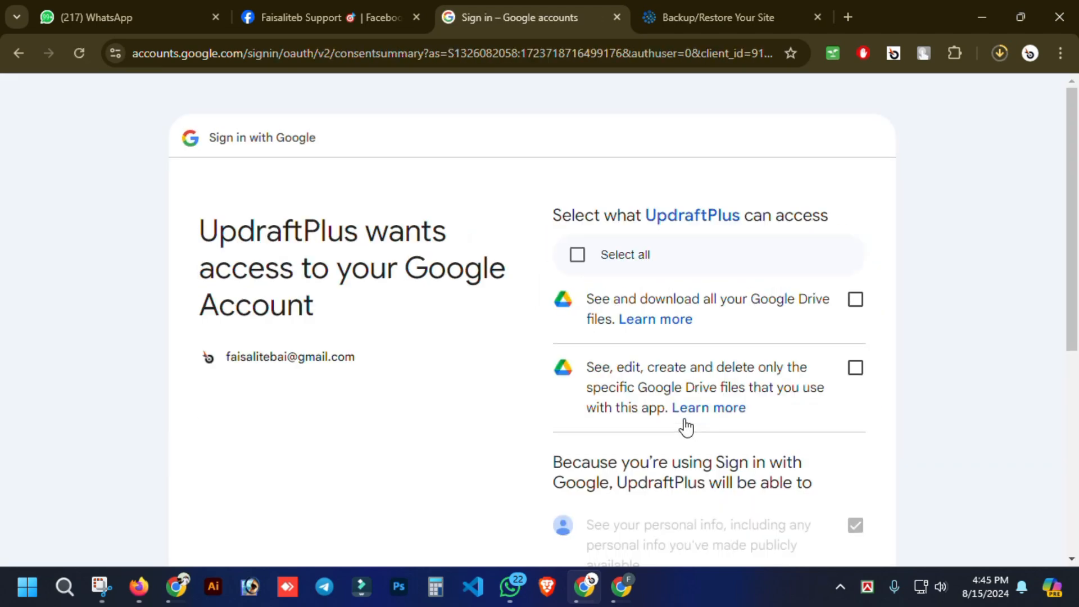
# Grant UpdraftPlus all the requested Google Drive permissions and complete the Google Drive setup
pyautogui.click(602, 263)
pyautogui.scroll(-7, 752, 382)
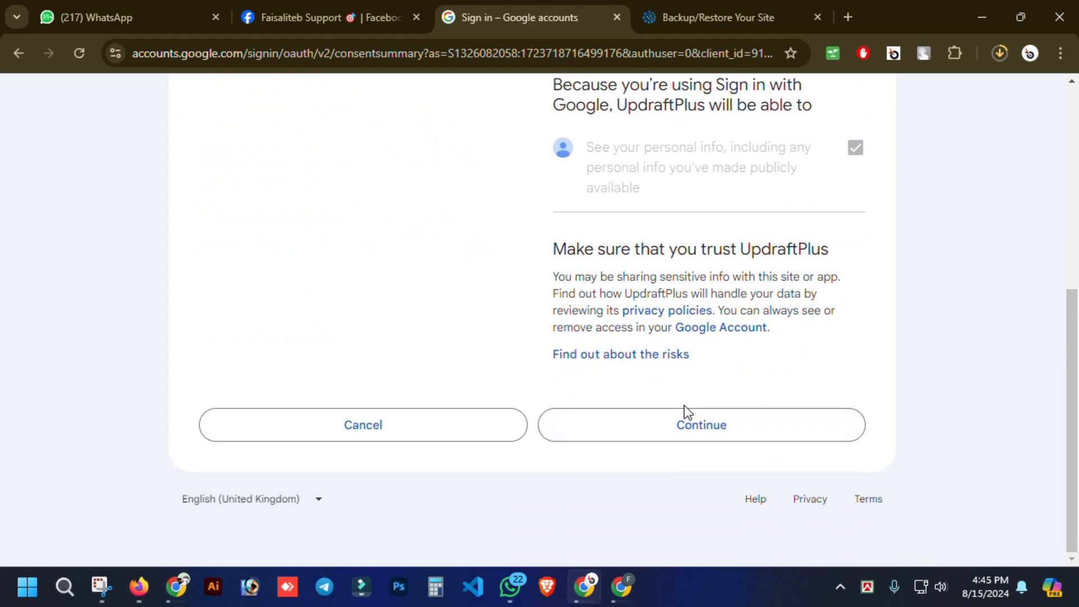
pyautogui.click(679, 419)
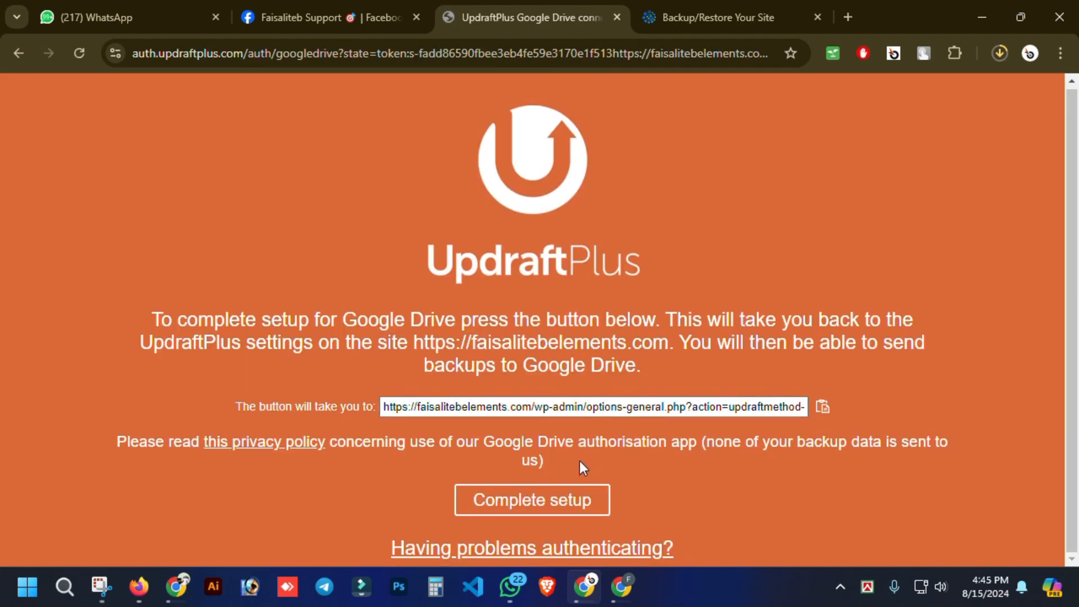
pyautogui.click(549, 508)
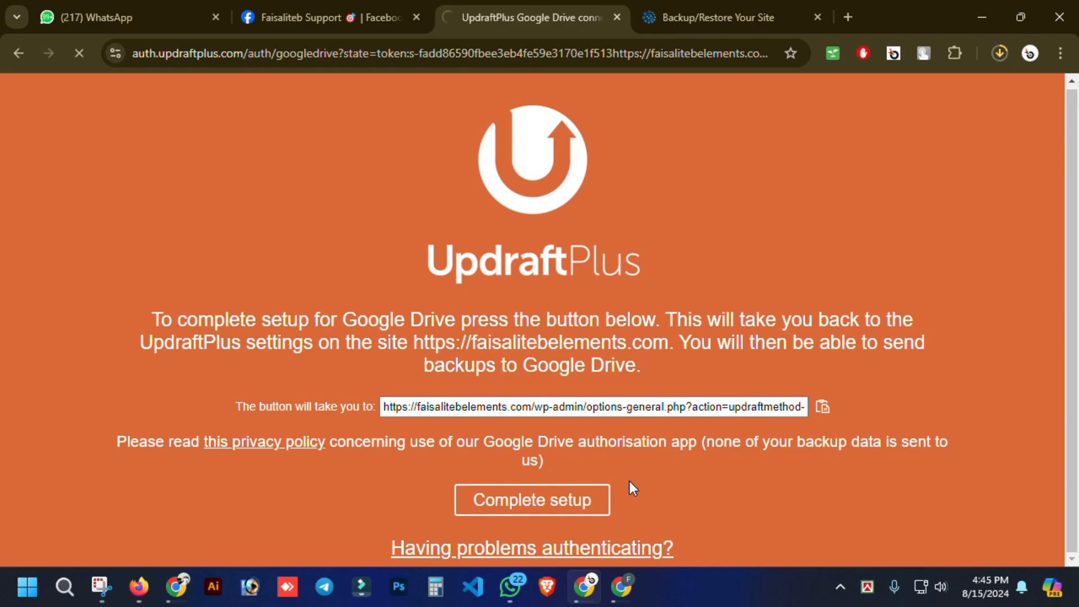
# Reopen the UpdraftPlus settings and check the Google Drive entry among the remote storage options
pyautogui.scroll(-5, 618, 472)
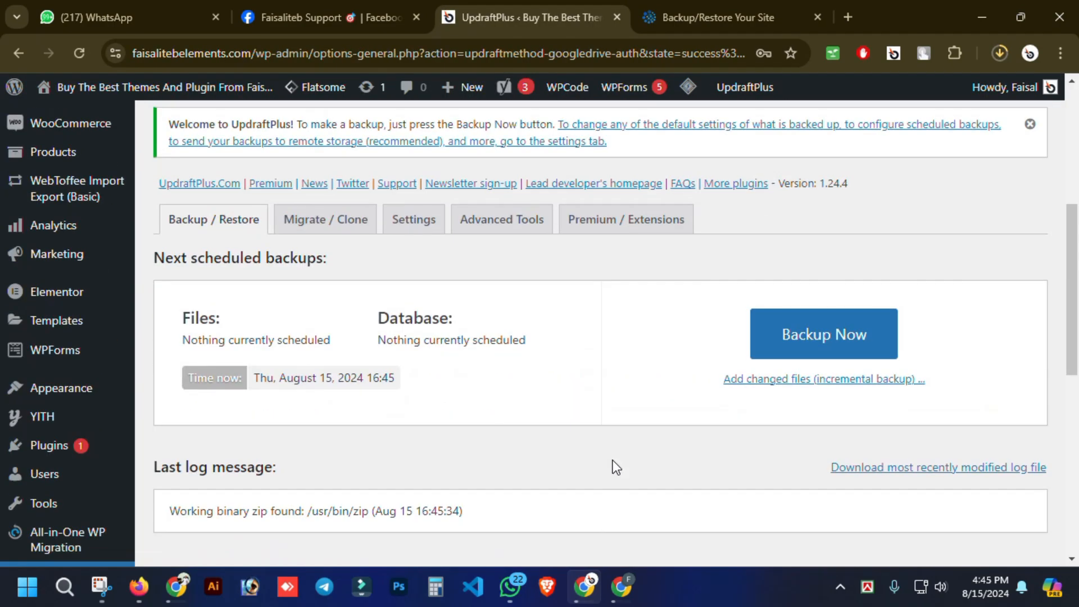
pyautogui.scroll(3, 592, 441)
pyautogui.click(422, 385)
pyautogui.scroll(-3, 528, 411)
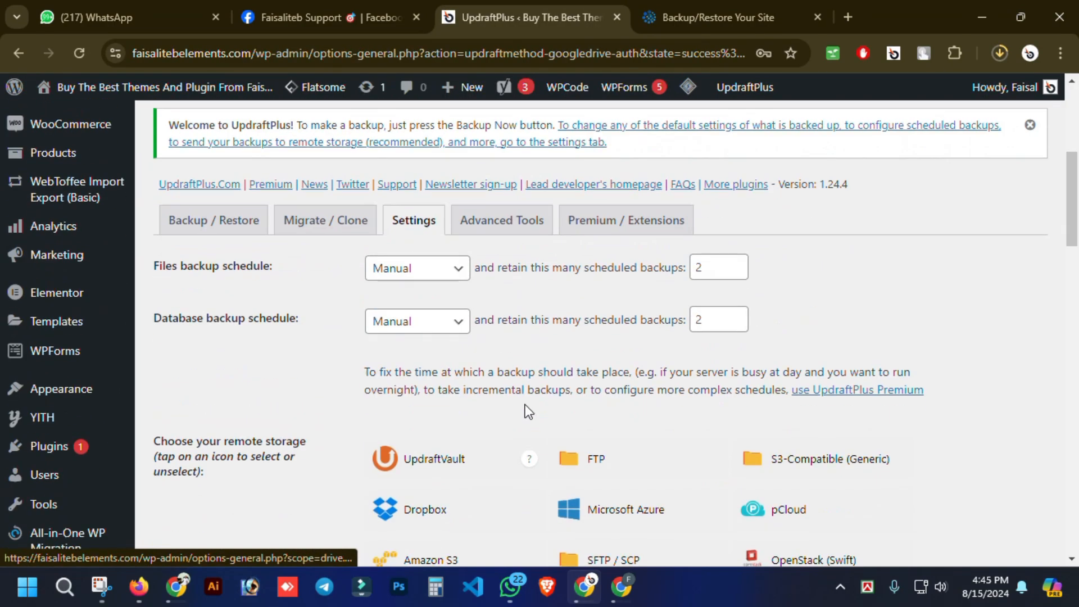
pyautogui.scroll(-4, 517, 413)
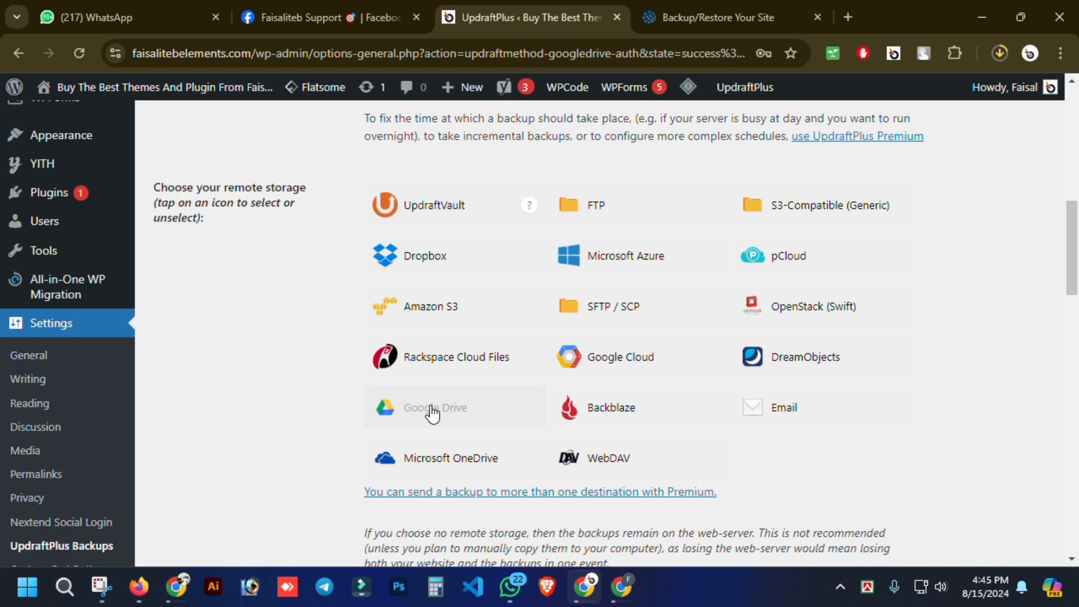
pyautogui.scroll(5, 437, 416)
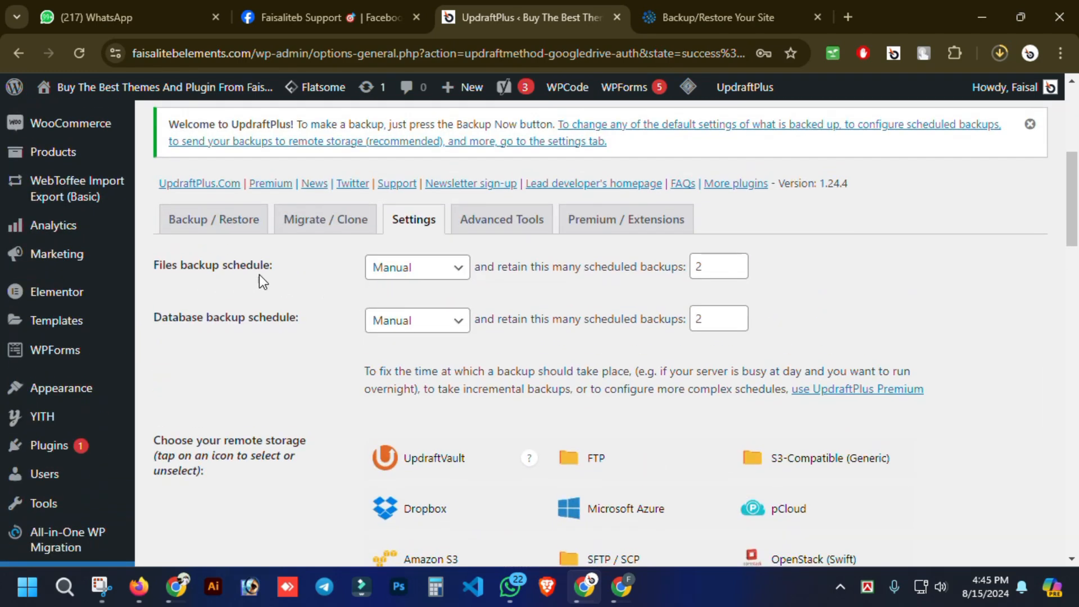
# Set the files and database backup schedules to Weekly, each retaining 1 scheduled backup
pyautogui.click(397, 269)
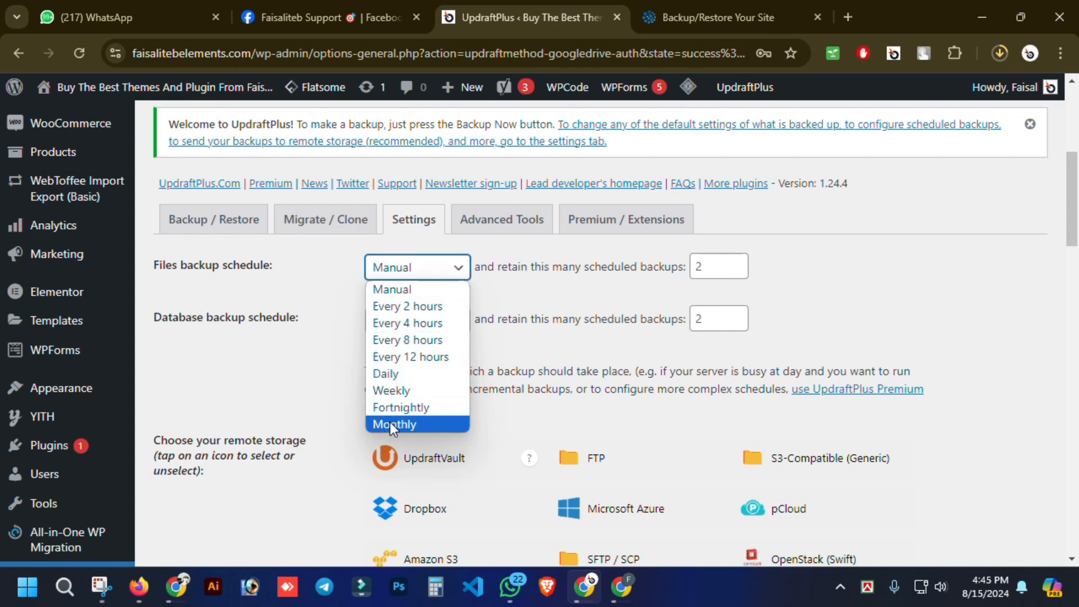
pyautogui.click(396, 392)
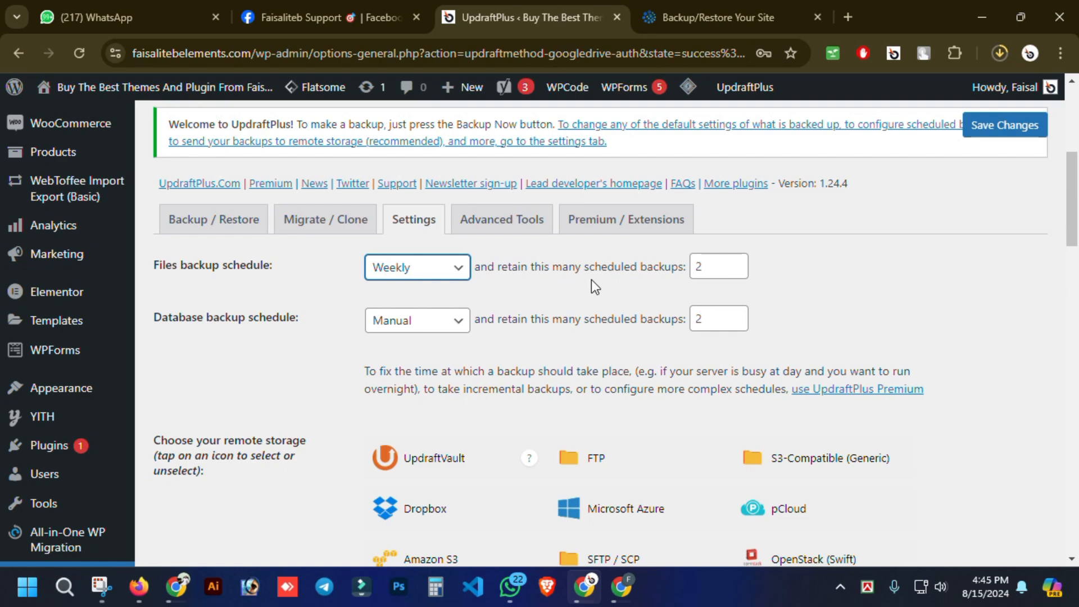
pyautogui.click(735, 270)
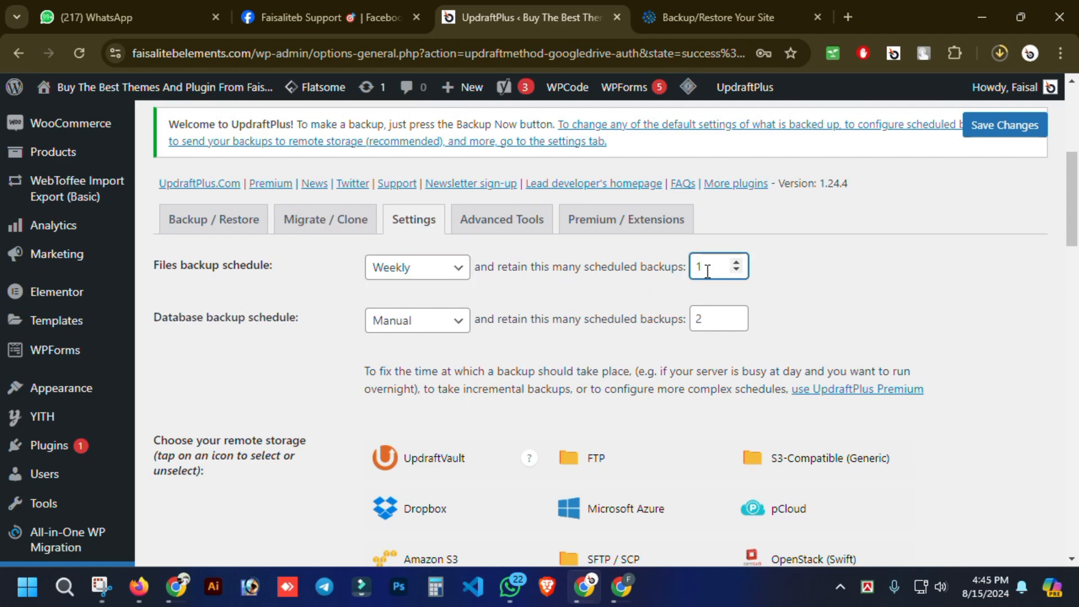
pyautogui.click(429, 330)
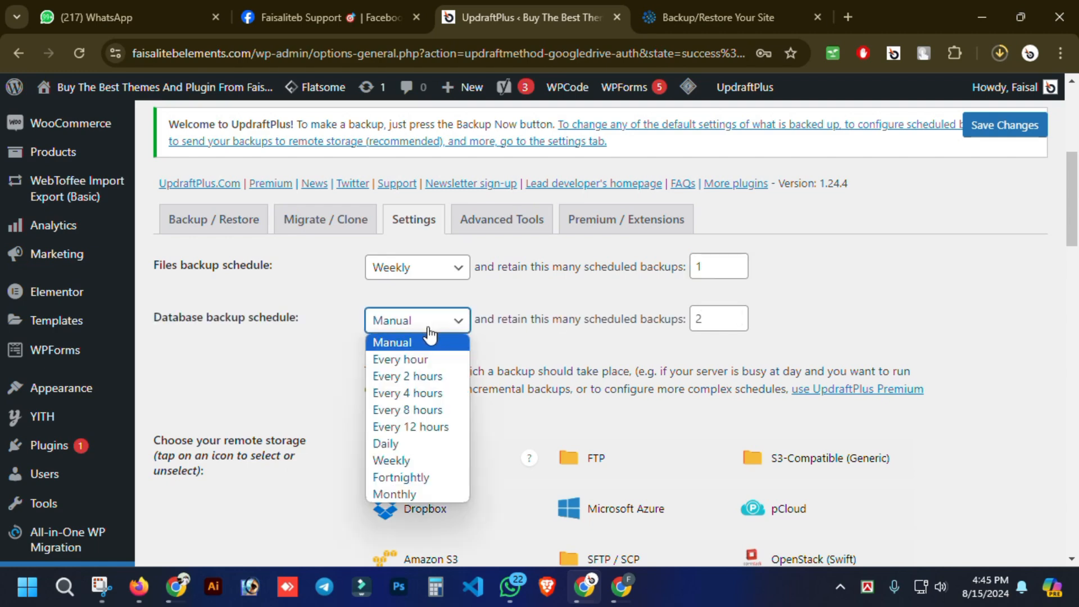
pyautogui.click(396, 458)
pyautogui.click(718, 324)
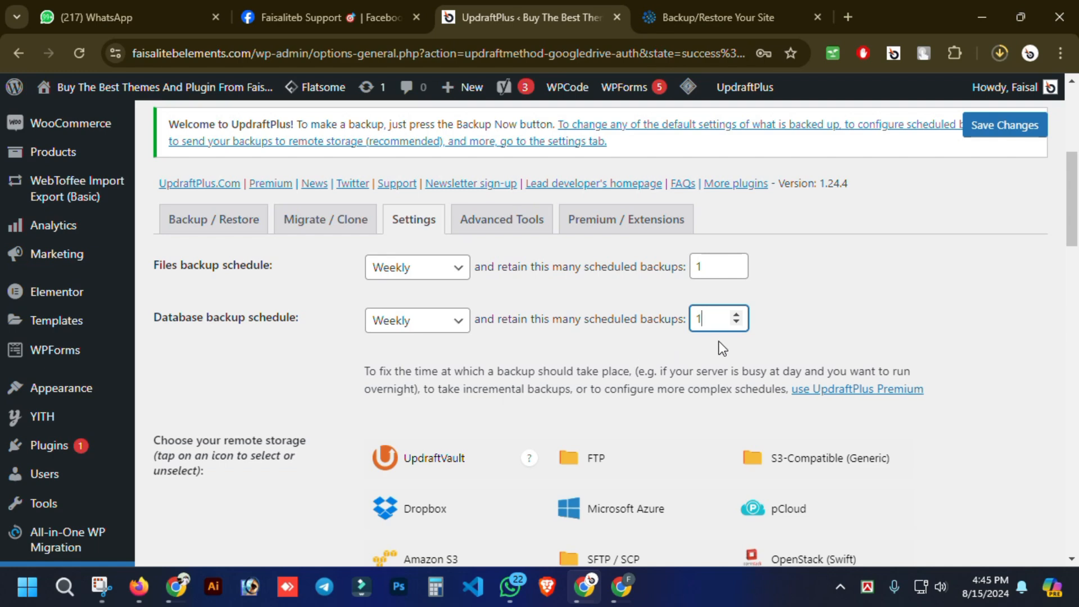
pyautogui.click(742, 334)
# Review the remaining UpdraftPlus settings, including files to include, database encryption and email reporting, and save the changes
pyautogui.scroll(-10, 631, 355)
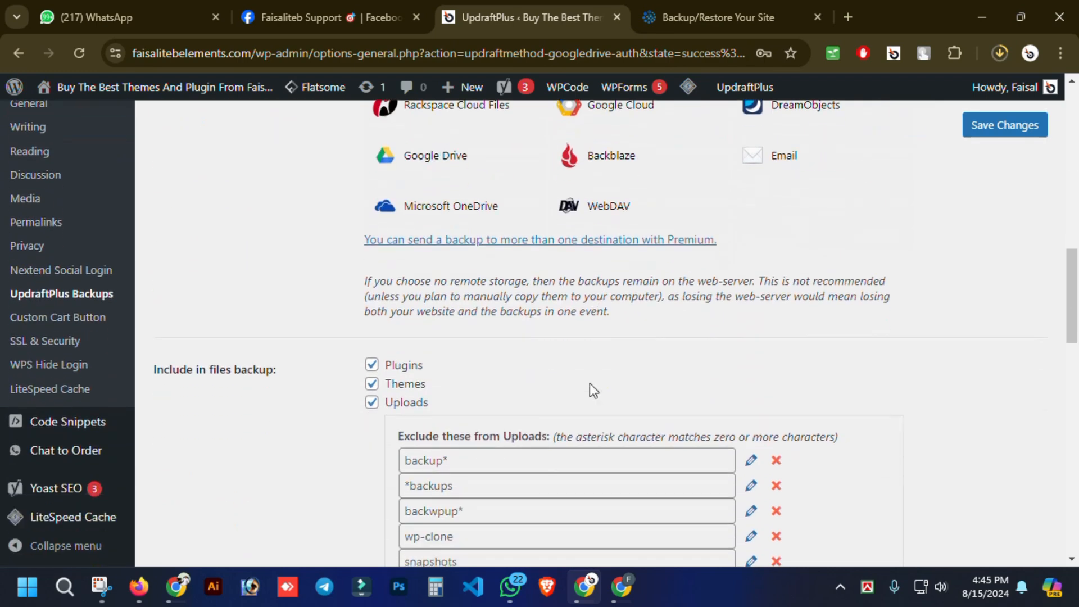
pyautogui.scroll(-3, 589, 383)
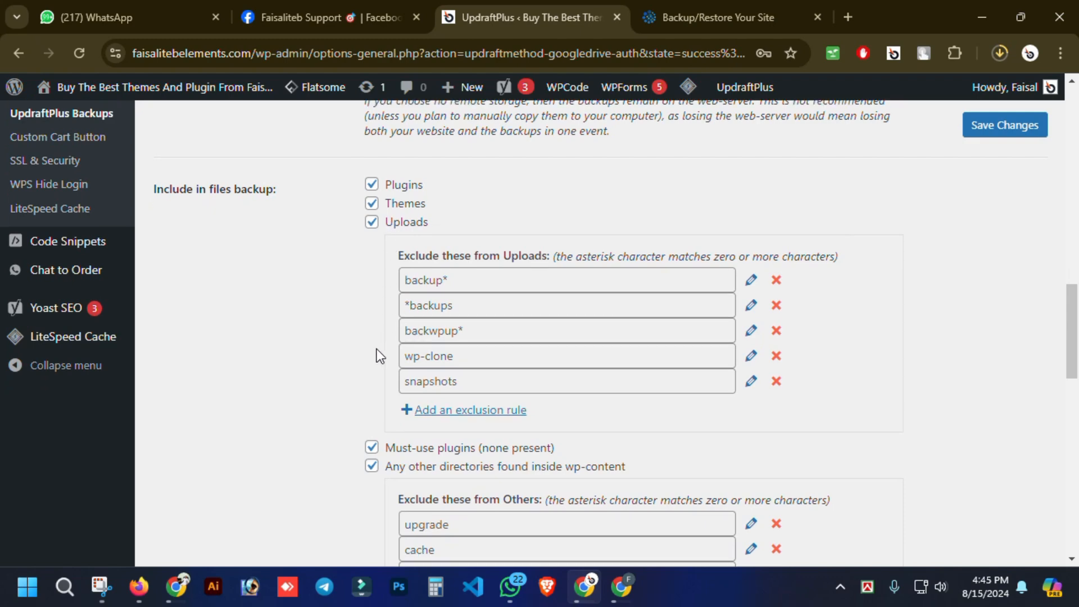
pyautogui.scroll(-10, 378, 354)
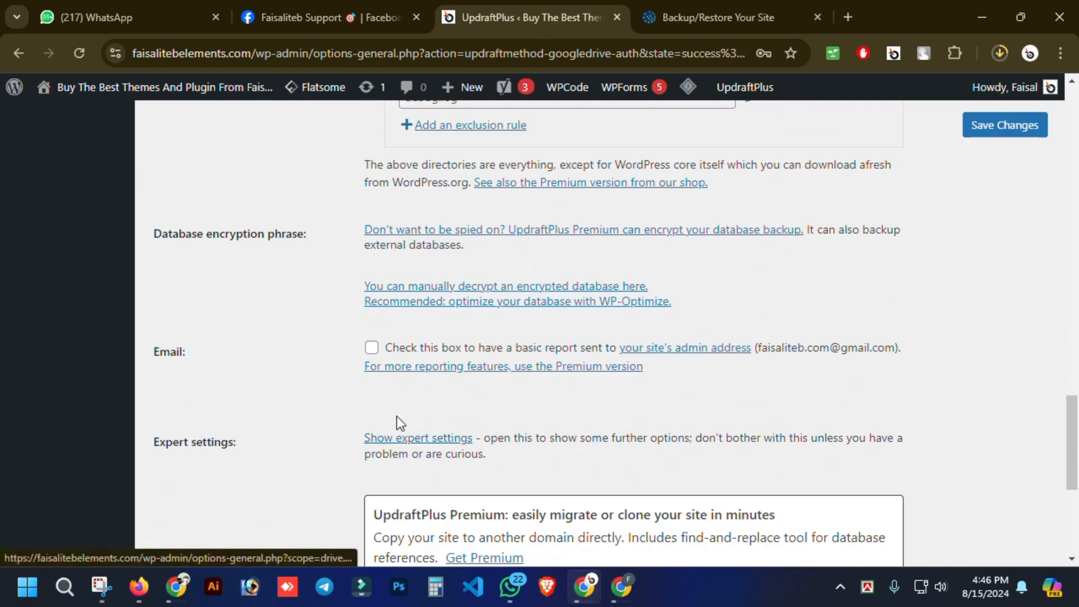
pyautogui.scroll(-4, 362, 393)
pyautogui.scroll(2, 363, 396)
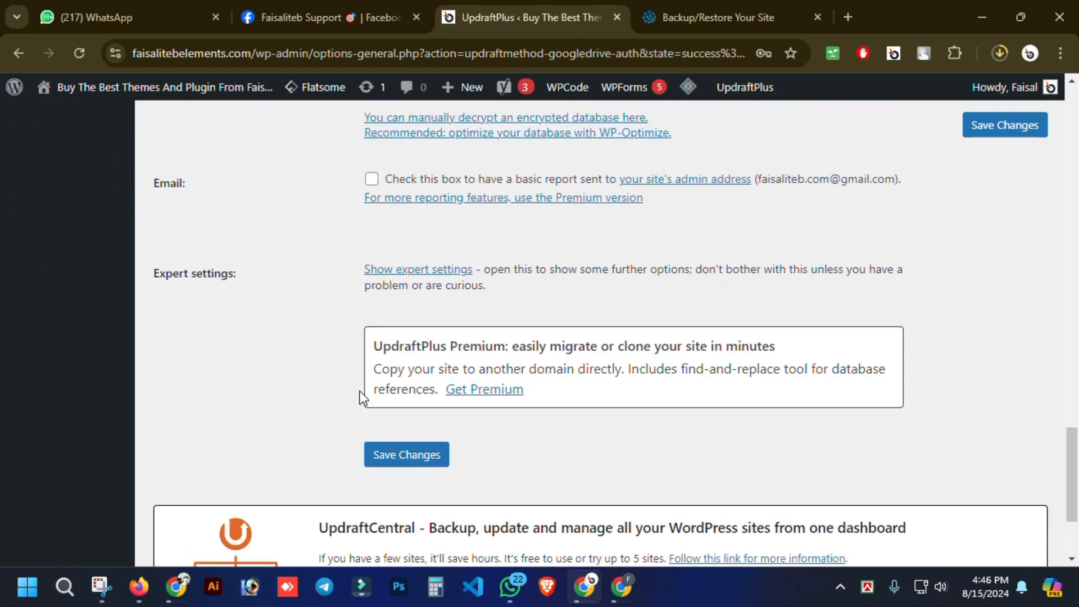
pyautogui.scroll(-3, 362, 396)
pyautogui.scroll(5, 458, 390)
pyautogui.click(1004, 125)
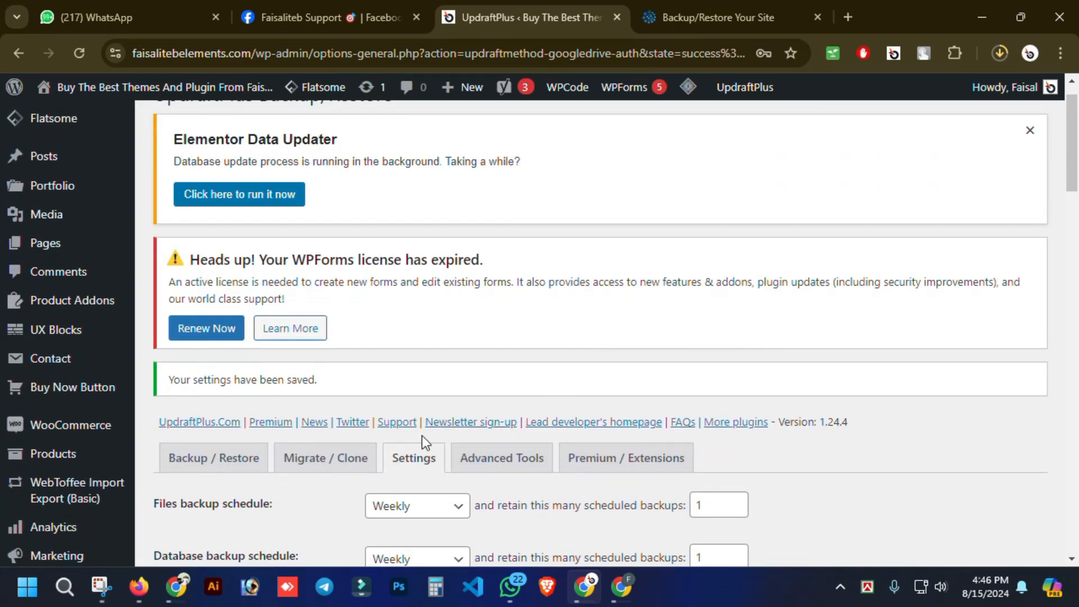
# Check the next scheduled files and database backup dates and the list of existing backups in UpdraftPlus
pyautogui.click(206, 457)
pyautogui.scroll(-8, 508, 379)
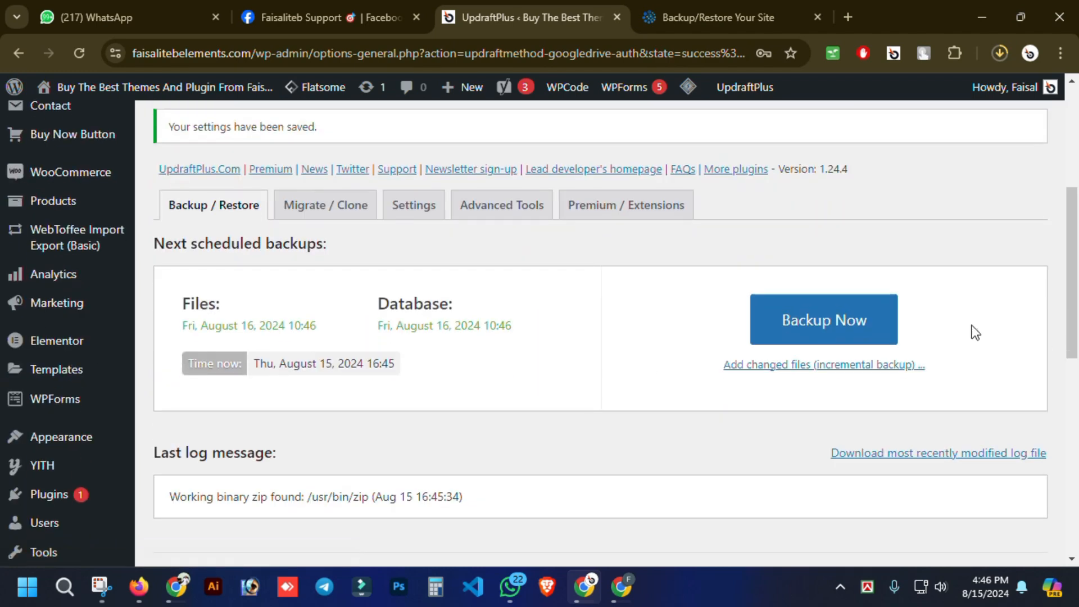
pyautogui.scroll(2, 299, 224)
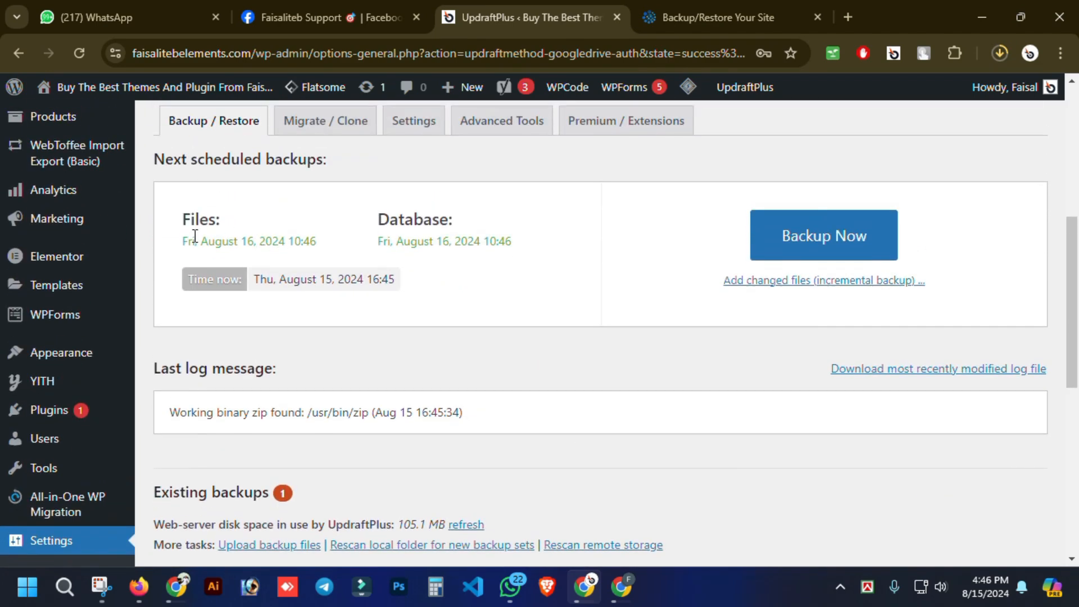
pyautogui.moveTo(194, 235); pyautogui.dragTo(372, 241)
pyautogui.click(443, 242)
pyautogui.scroll(-4, 494, 271)
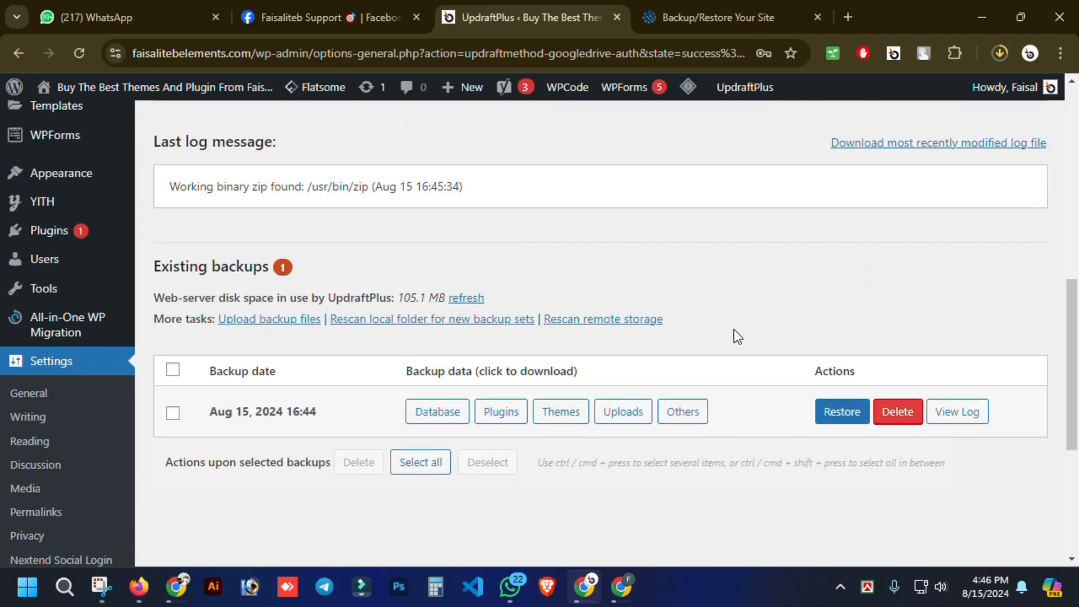
pyautogui.scroll(-3, 333, 254)
# View the raw backup history of the Aug 15, 2024 16:44 backup, close it, and briefly select that backup's entry
pyautogui.click(239, 254)
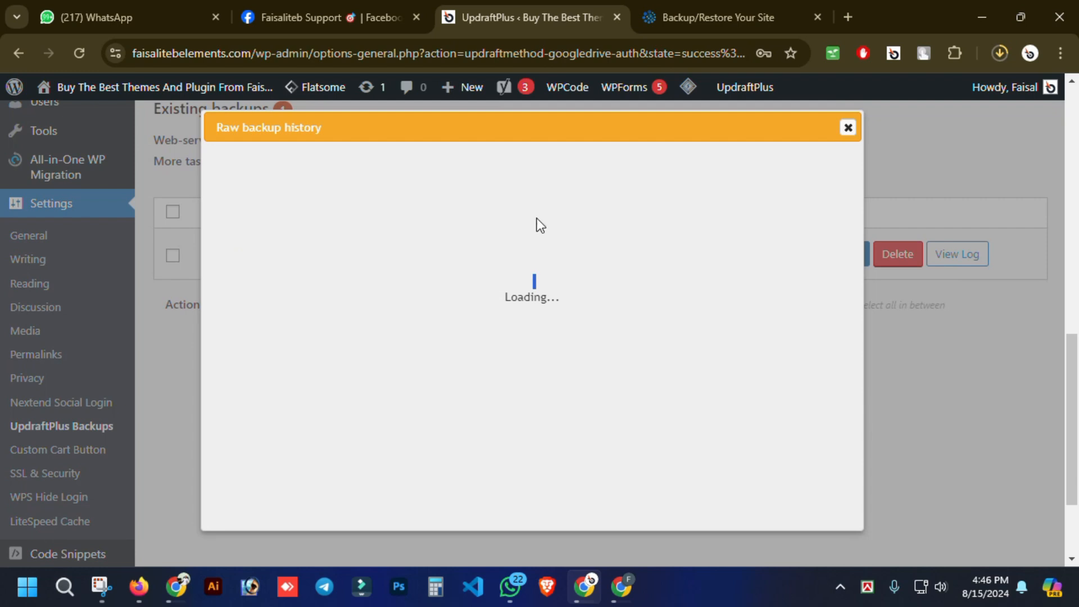
pyautogui.click(849, 126)
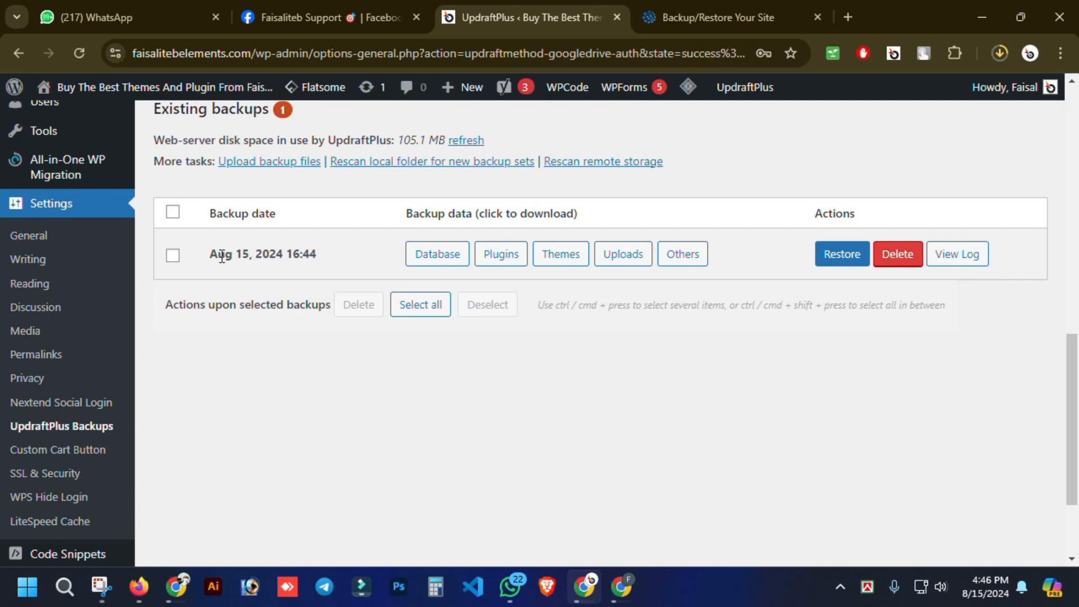
pyautogui.click(173, 256)
pyautogui.click(173, 257)
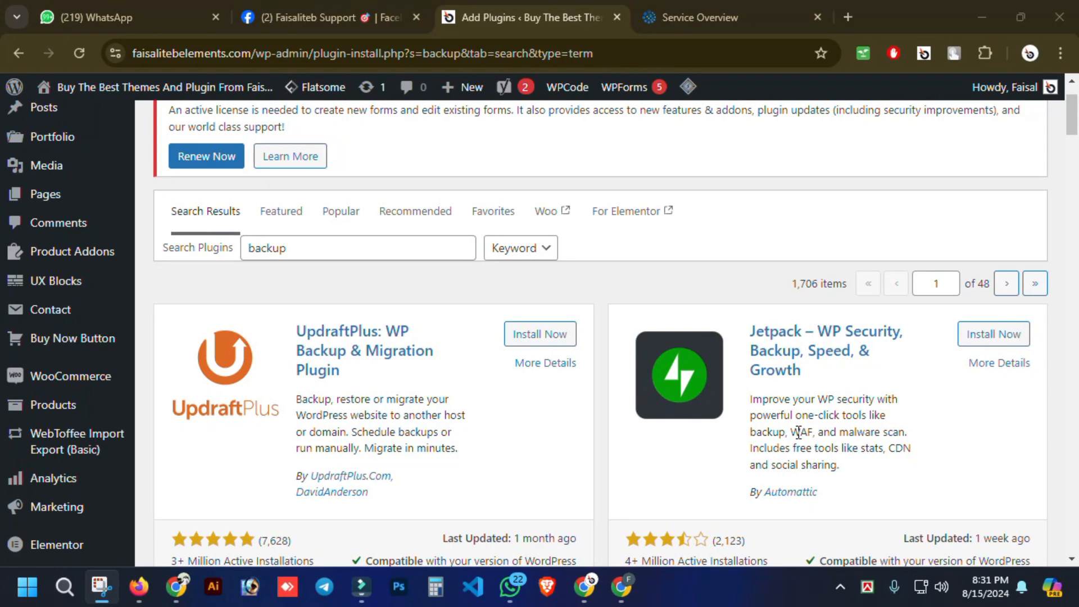
# Capture a screen region of about 1044x450 pixels over the first four backup plugin results, undoing the stray first mark
pyautogui.scroll(-2, 527, 382)
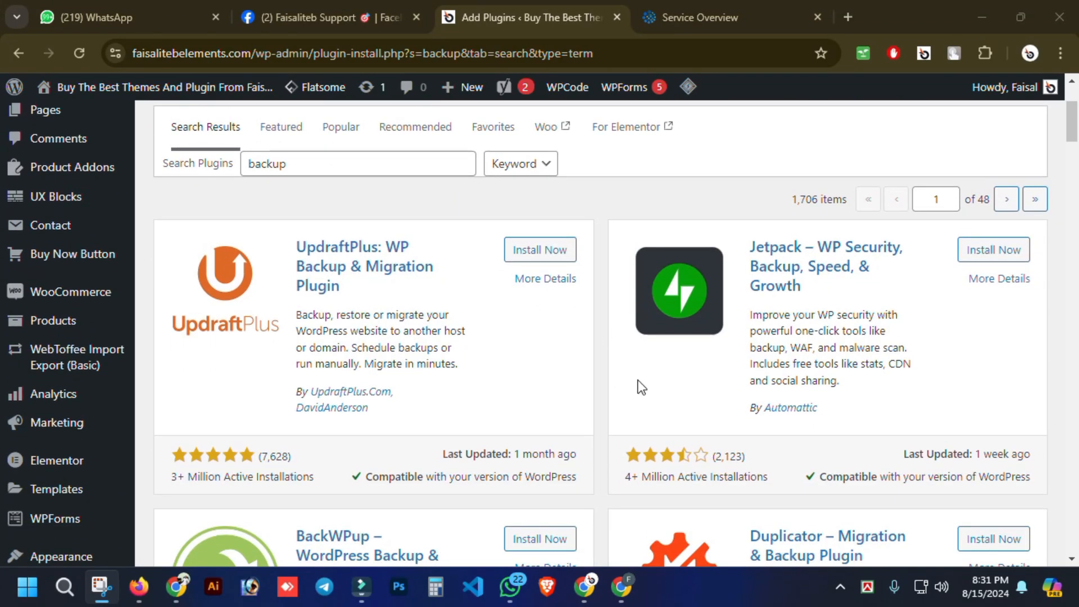
pyautogui.scroll(-2, 521, 371)
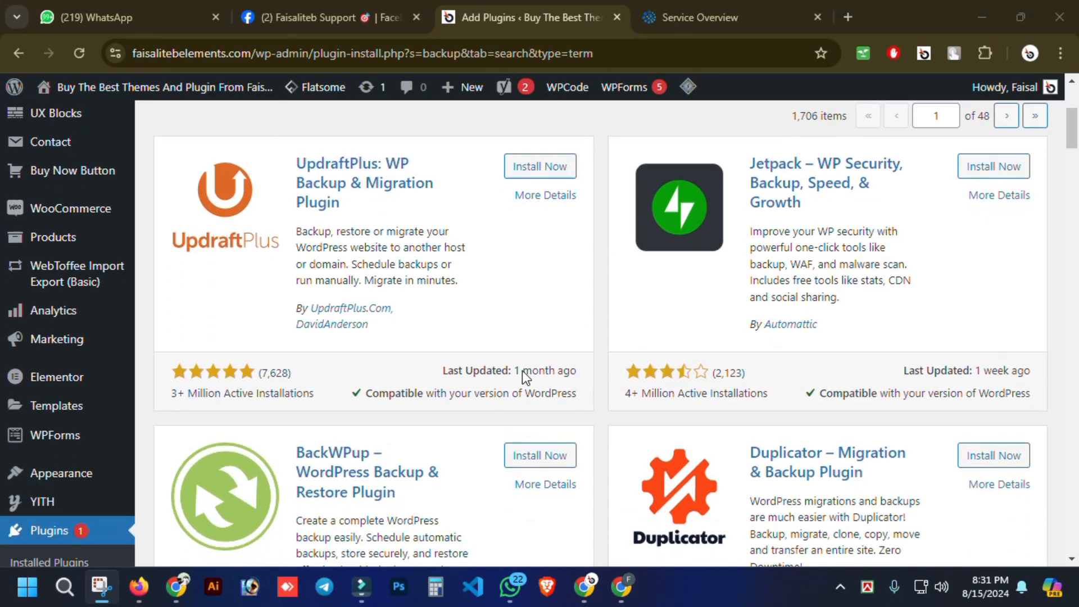
pyautogui.press('super+shift+s')
pyautogui.moveTo(116, 140); pyautogui.dragTo(996, 519)
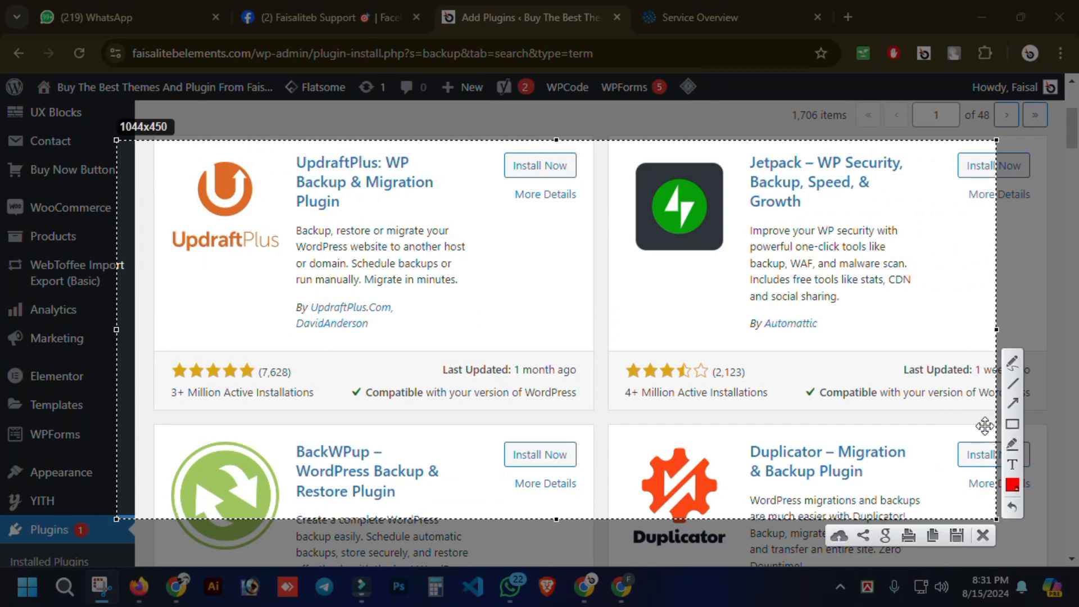
pyautogui.moveTo(641, 327)
pyautogui.mouseDown()
pyautogui.moveTo(784, 218)
pyautogui.moveTo(758, 218)
pyautogui.mouseUp()
pyautogui.hotkey('ctrl', 'z')
# Draw red arrows on the capture towards the BackWPup, Duplicator and Jetpack plugins and copy the annotated image
pyautogui.click(1014, 404)
pyautogui.moveTo(527, 303); pyautogui.dragTo(360, 442)
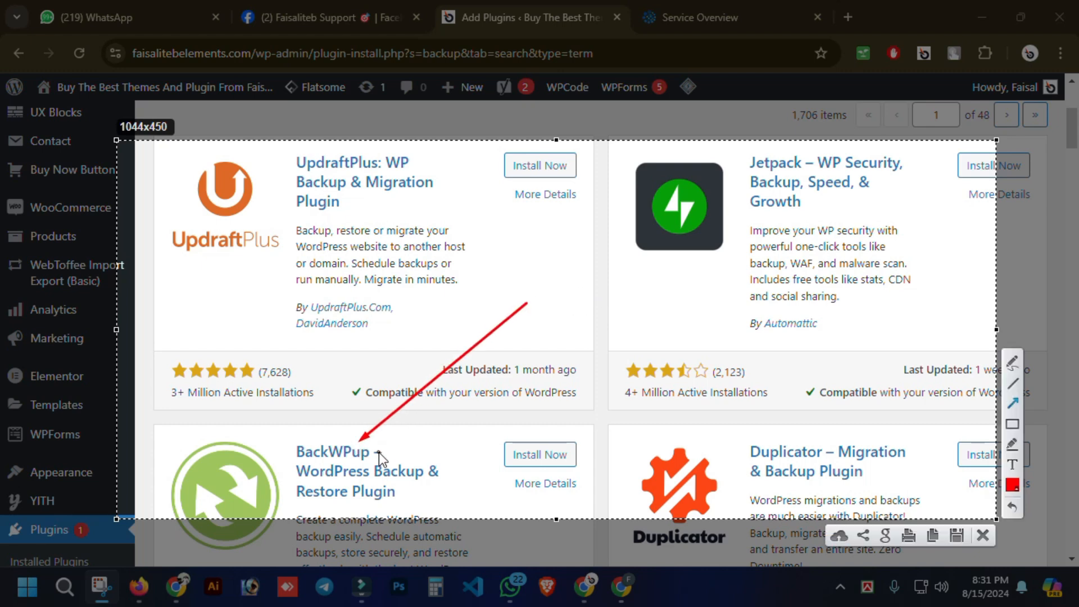
pyautogui.moveTo(721, 318)
pyautogui.mouseDown()
pyautogui.moveTo(806, 443)
pyautogui.moveTo(810, 413)
pyautogui.moveTo(779, 396)
pyautogui.moveTo(786, 410)
pyautogui.mouseUp()
pyautogui.moveTo(677, 287); pyautogui.dragTo(758, 198)
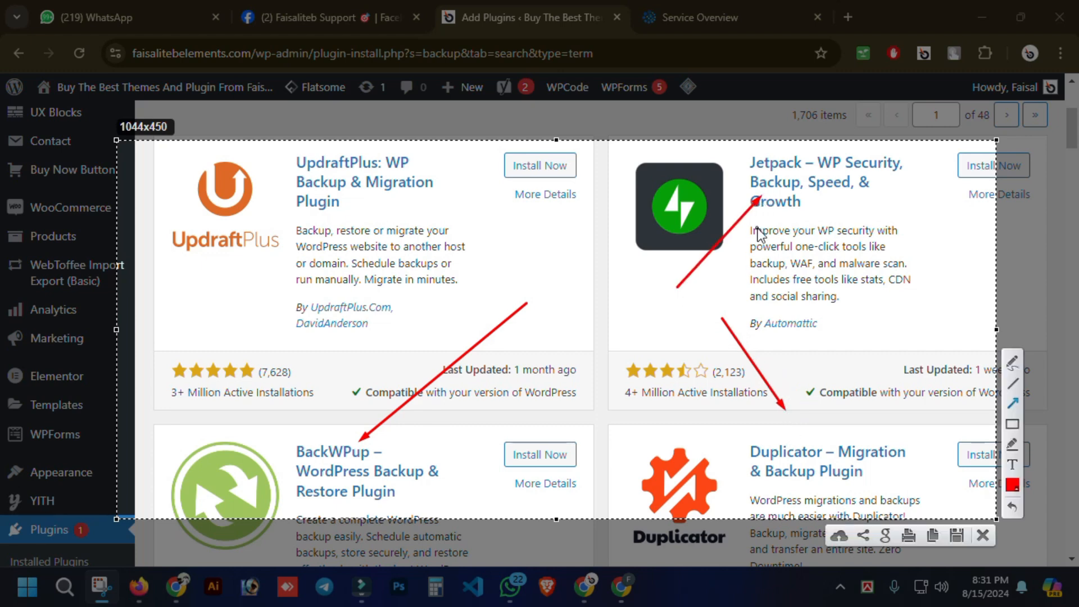
pyautogui.hotkey('ctrl', 'c')
# Browse the other backup plugins in the search results, from All-in-One WP Migration to Backuply and WP Database Backup
pyautogui.scroll(-4, 668, 360)
pyautogui.scroll(-2, 653, 366)
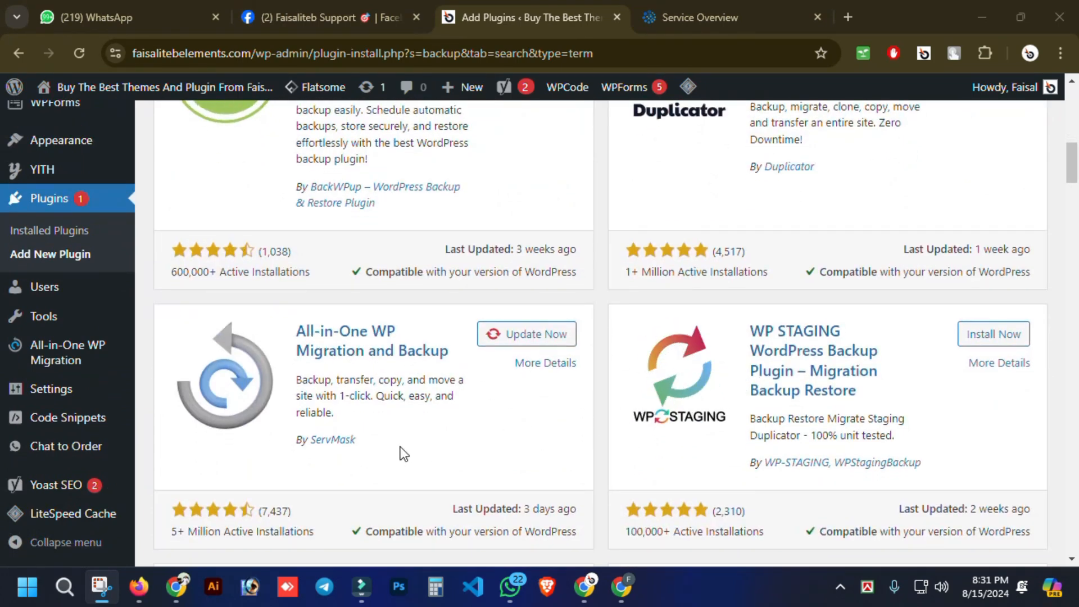
pyautogui.scroll(-6, 416, 447)
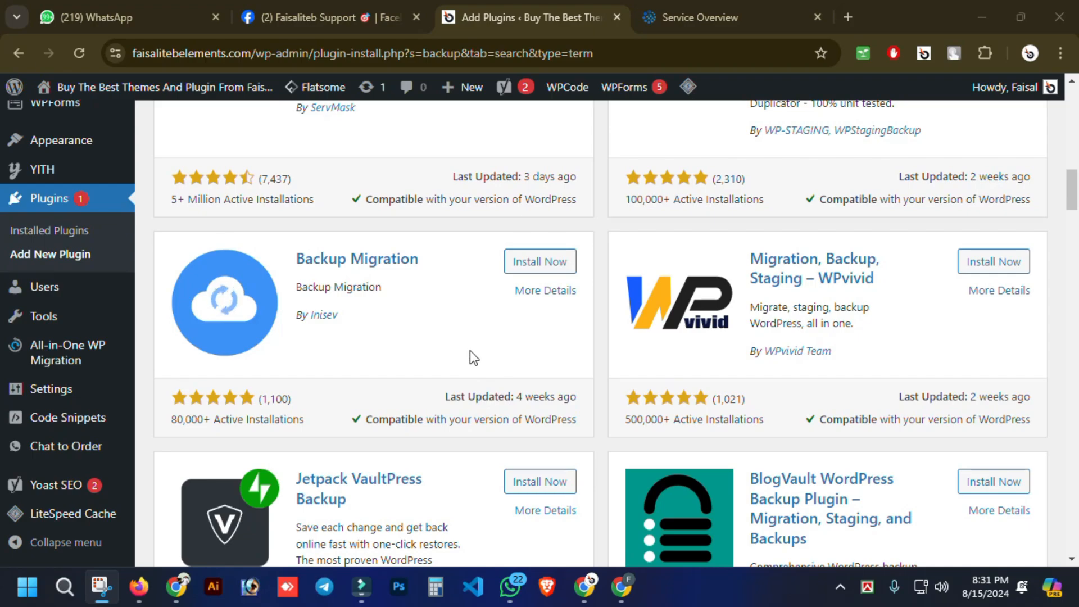
pyautogui.scroll(-4, 458, 354)
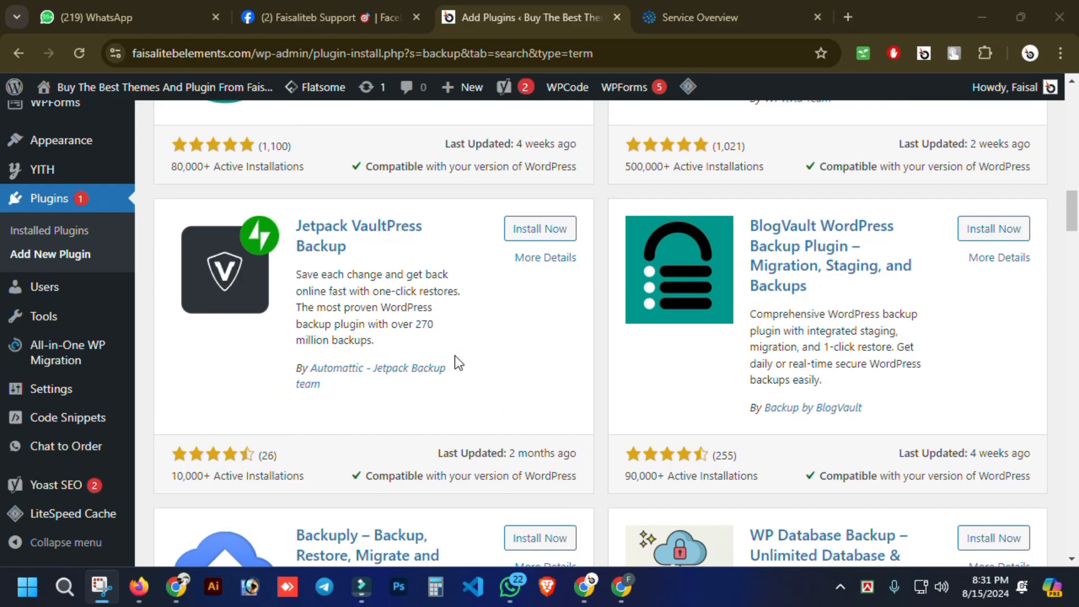
pyautogui.scroll(10, 454, 355)
pyautogui.scroll(-13, 471, 368)
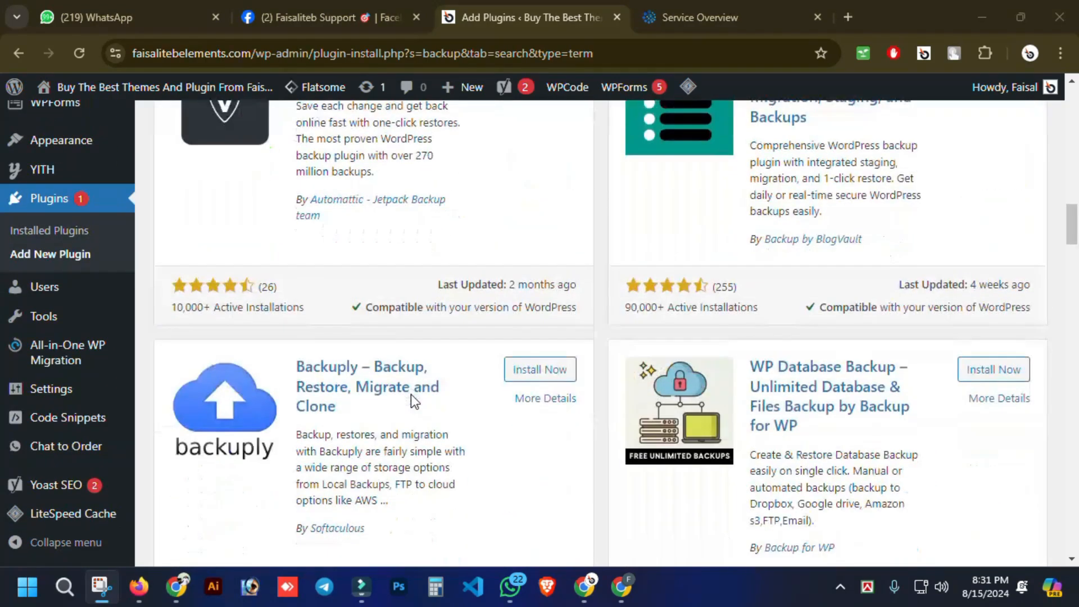
pyautogui.scroll(-2, 411, 394)
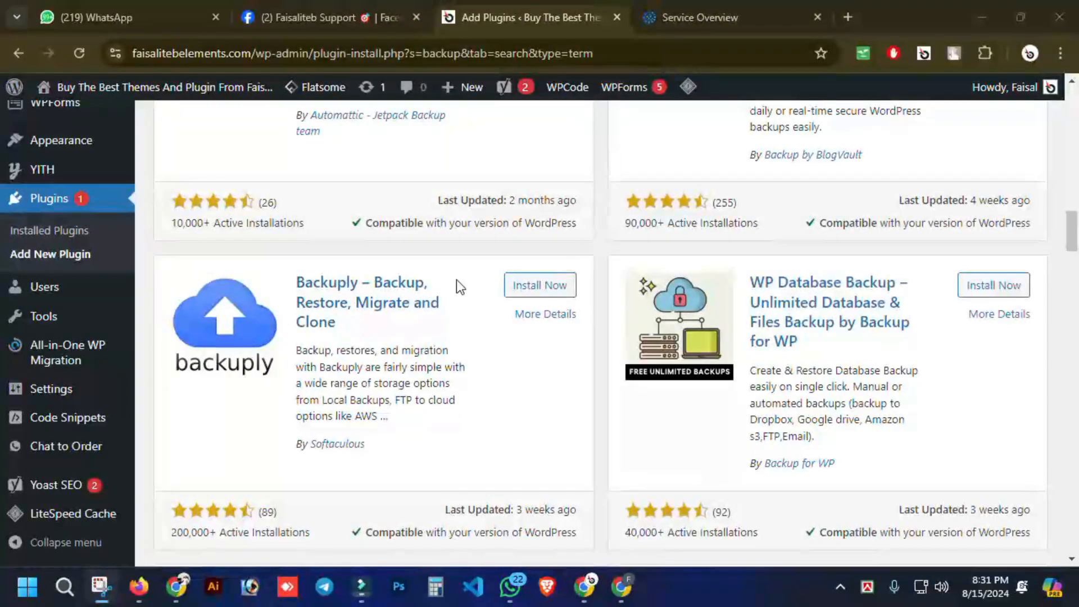
# Install the Jetpack – WP Security, Backup, Speed, & Growth plugin from the backup search results
pyautogui.scroll(7, 800, 351)
pyautogui.scroll(15, 798, 345)
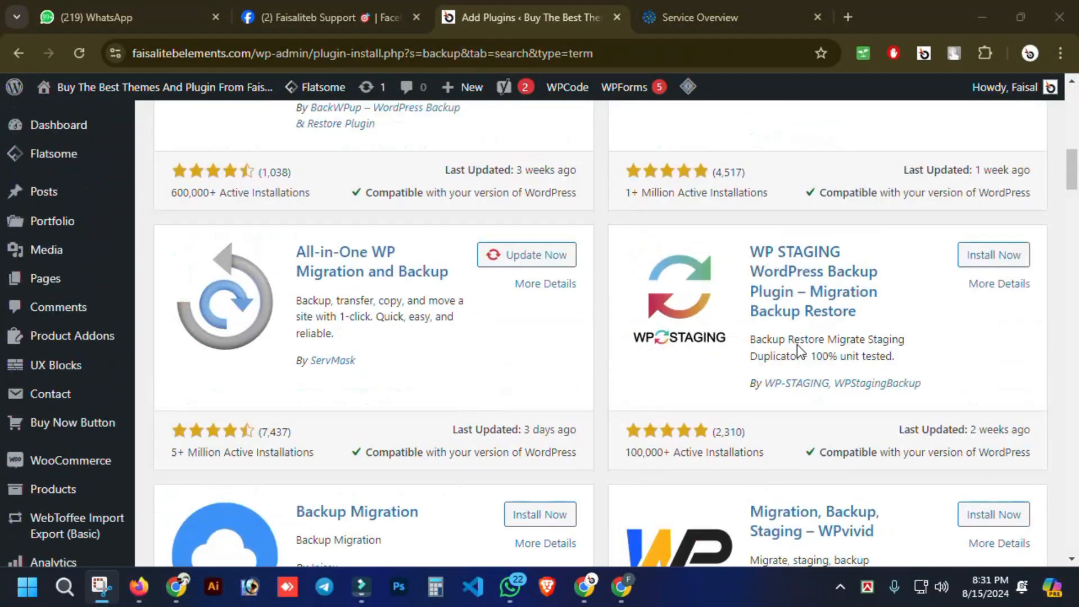
pyautogui.scroll(2, 719, 331)
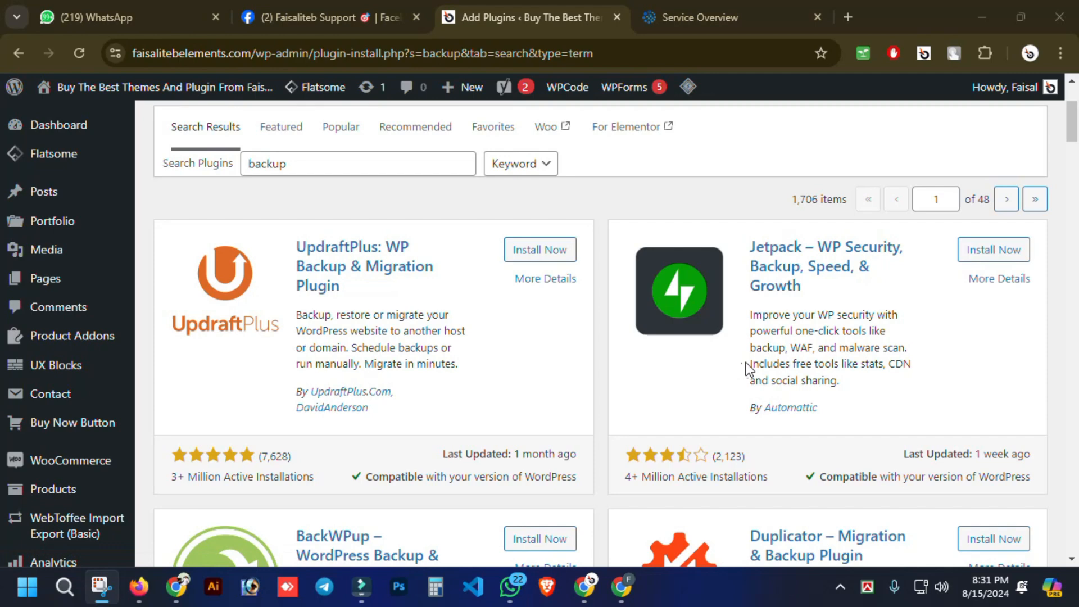
pyautogui.click(969, 250)
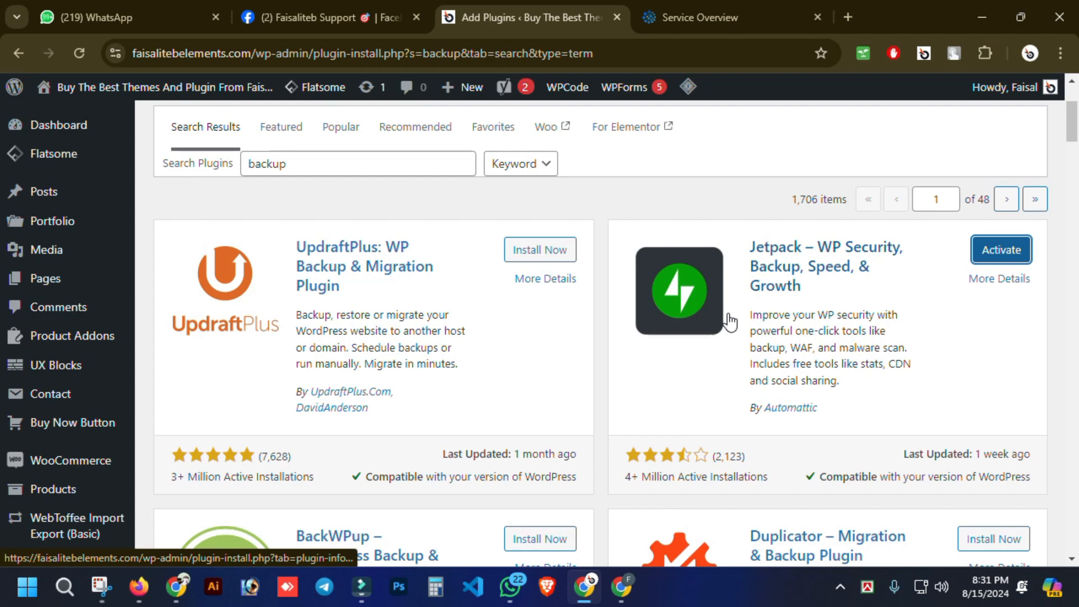
pyautogui.click(683, 455)
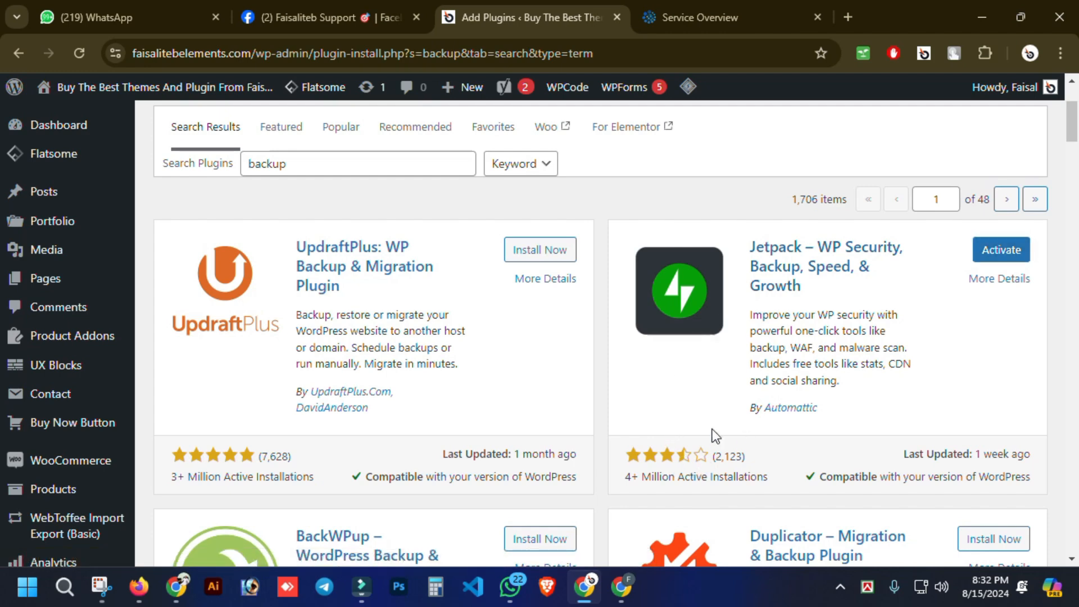
# Install and activate the Duplicator – Migration & Backup Plugin from the backup search results
pyautogui.scroll(-5, 649, 438)
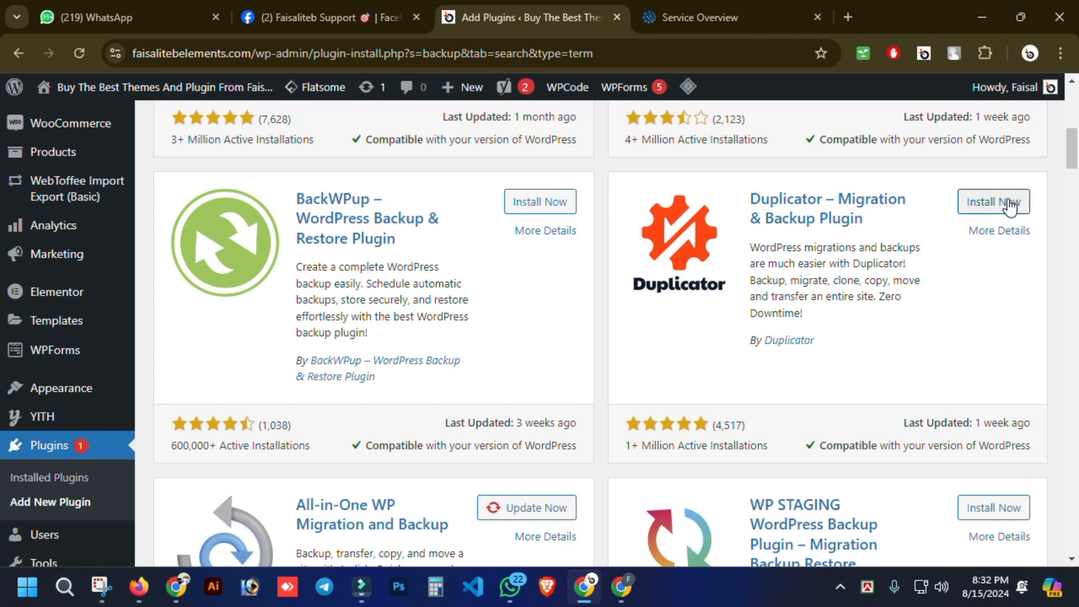
pyautogui.click(967, 216)
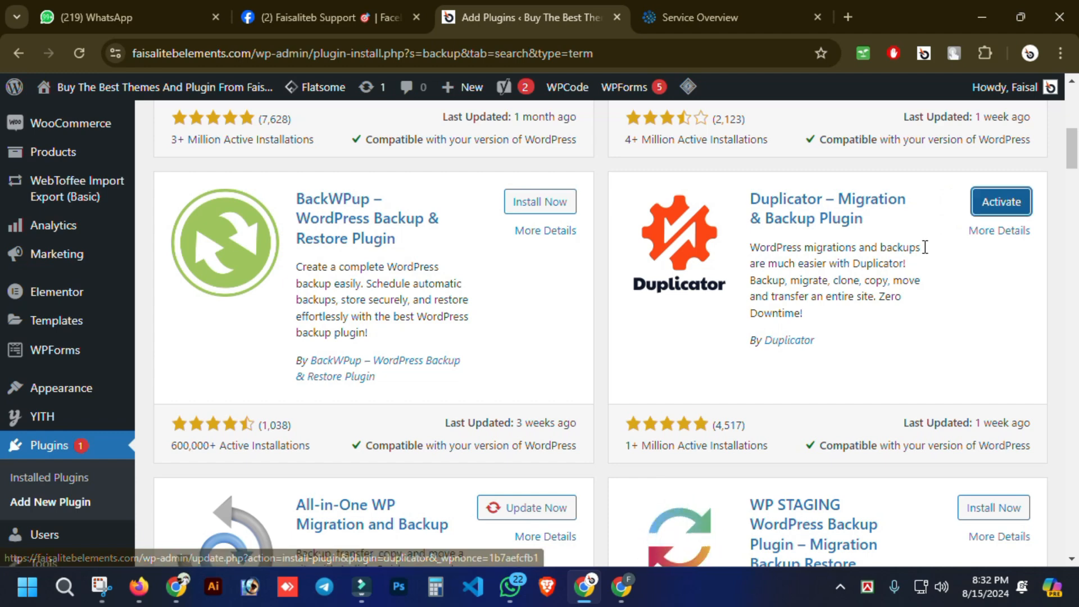
pyautogui.click(1003, 203)
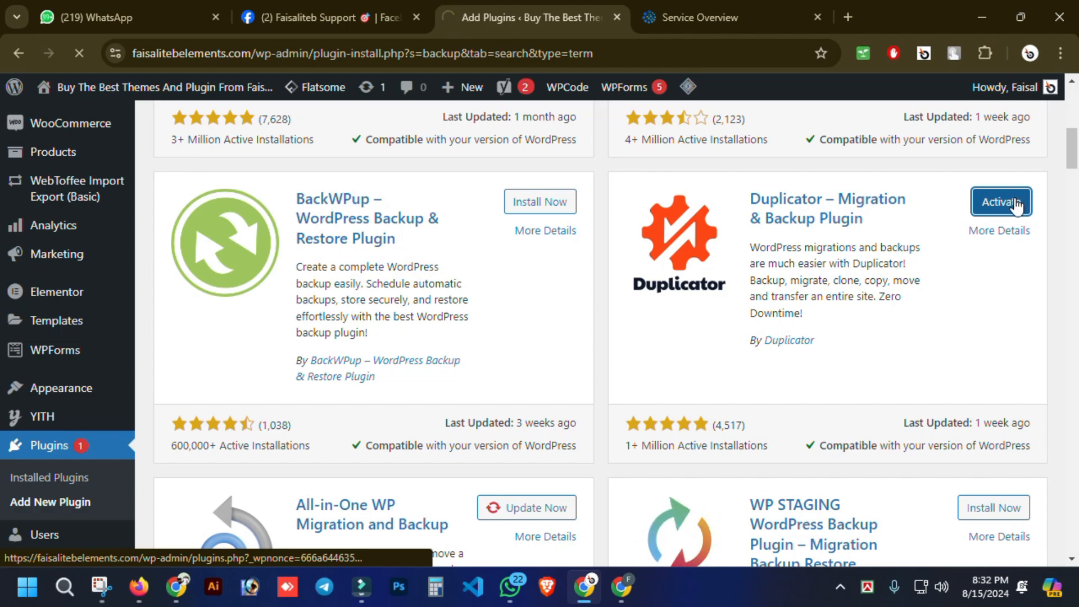
pyautogui.scroll(4, 901, 233)
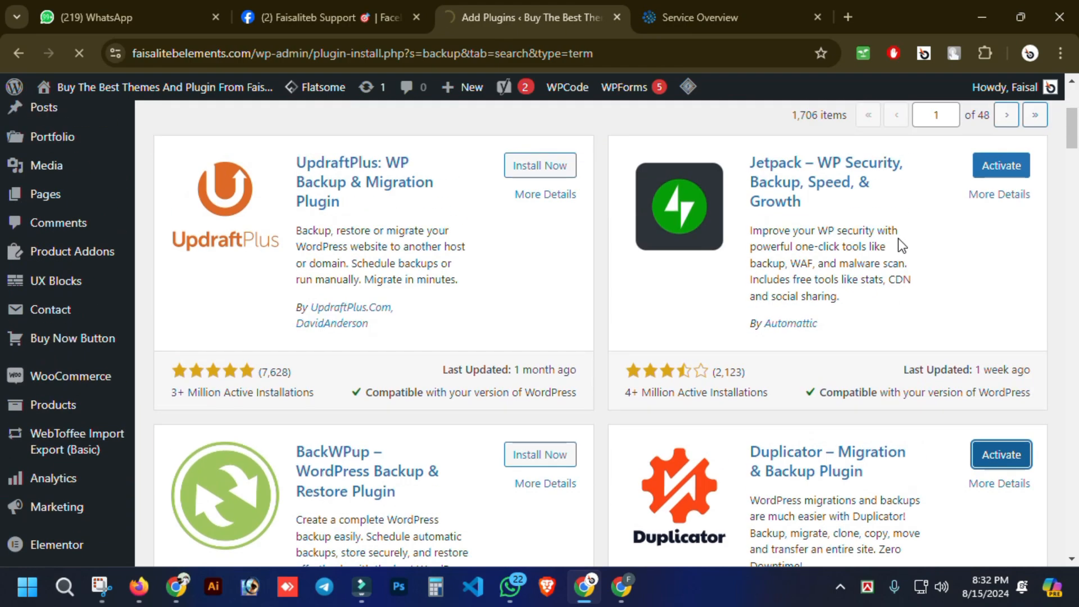
pyautogui.scroll(-3, 899, 244)
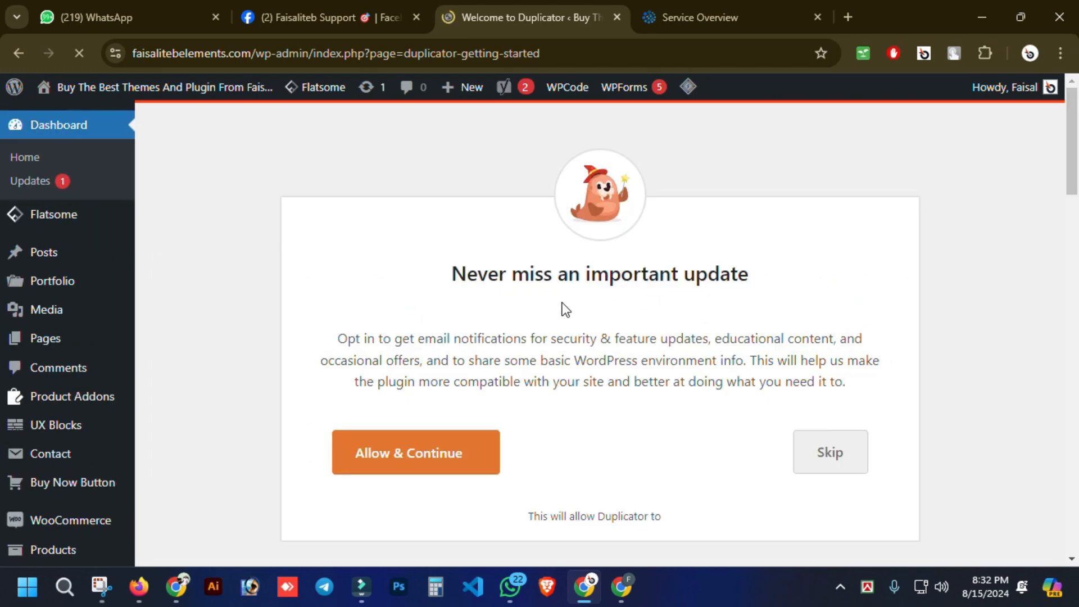
# Allow Duplicator's update notifications and review the name and storage settings in the setup of a new package
pyautogui.click(452, 470)
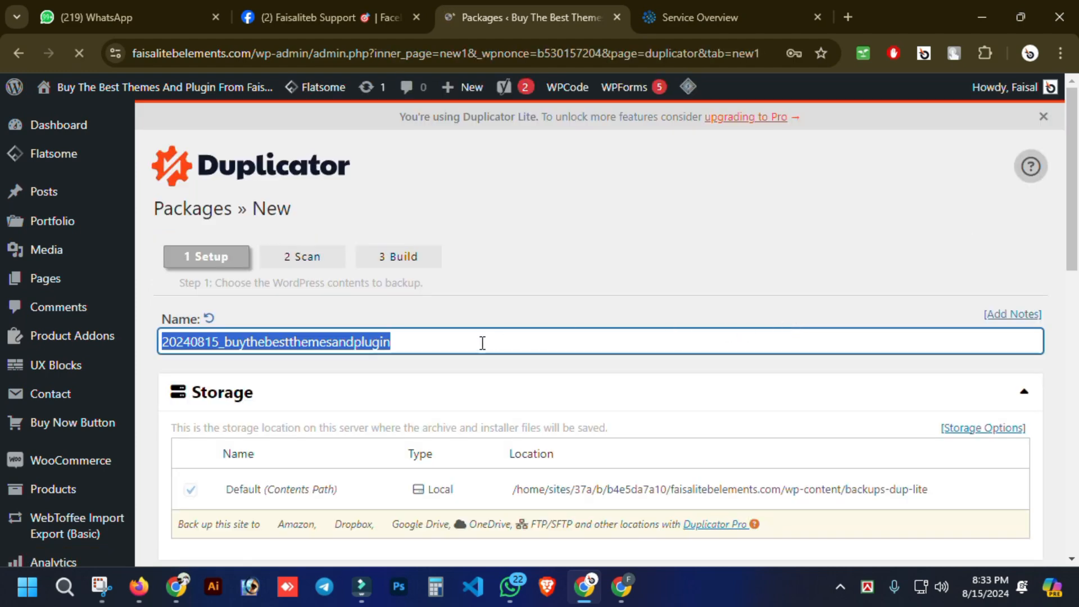
pyautogui.scroll(-1, 318, 346)
pyautogui.scroll(-3, 287, 308)
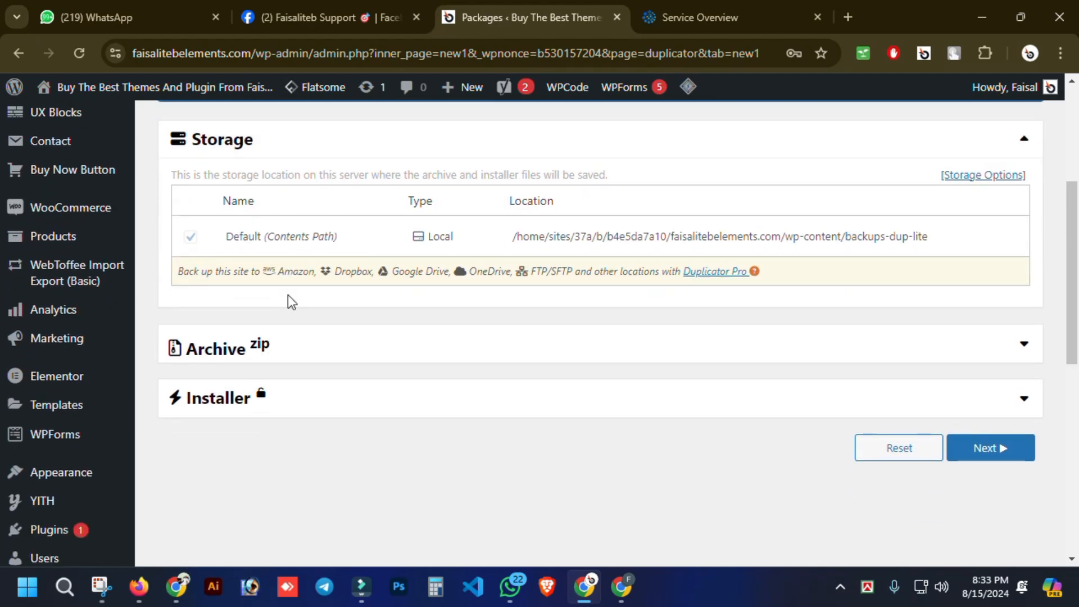
pyautogui.scroll(1, 285, 298)
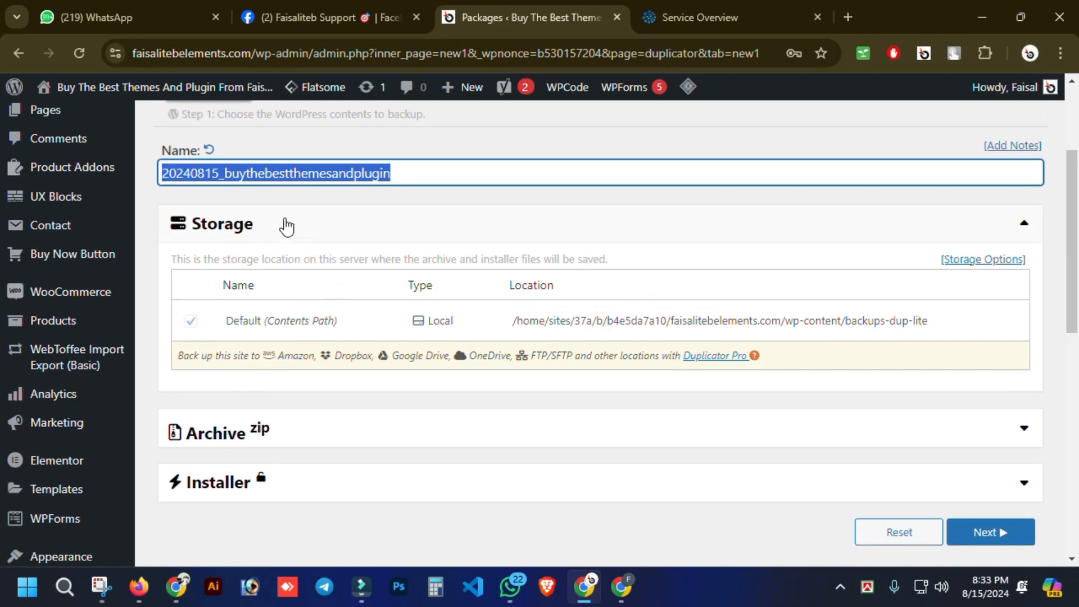
# Name the new package "backup 15-08-2024", keep the default local storage, and run the site scan
pyautogui.click(381, 174)
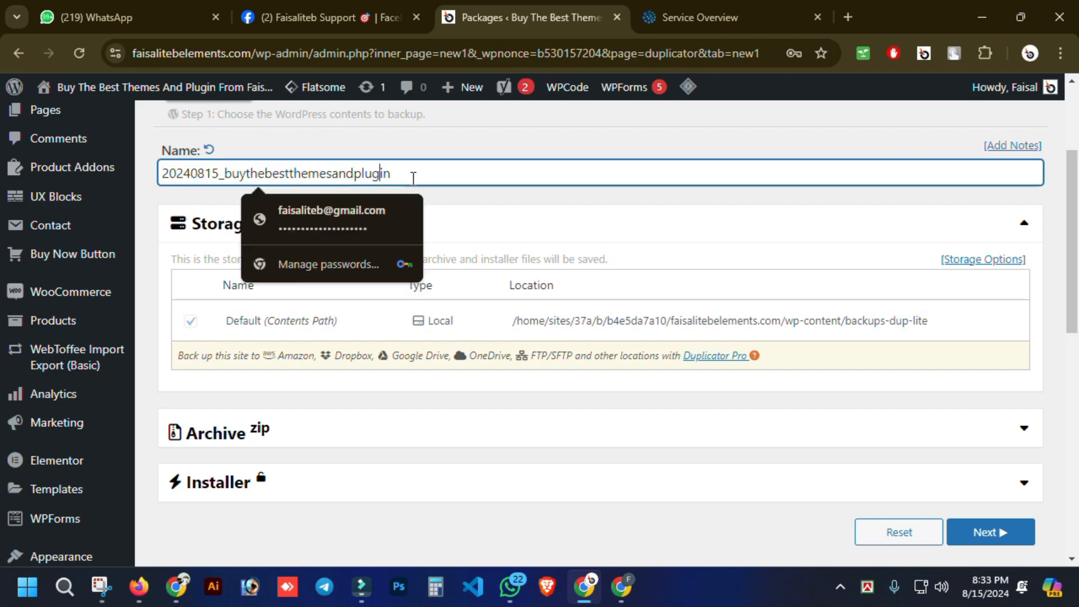
pyautogui.moveTo(424, 174); pyautogui.dragTo(162, 175)
pyautogui.press('BackSpace')
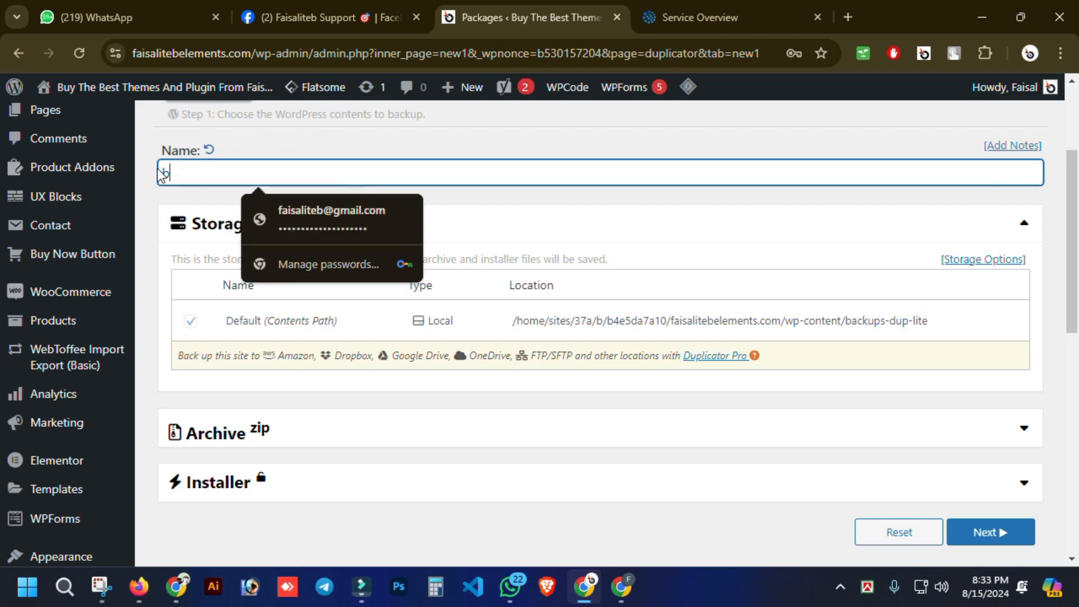
pyautogui.write('backup')
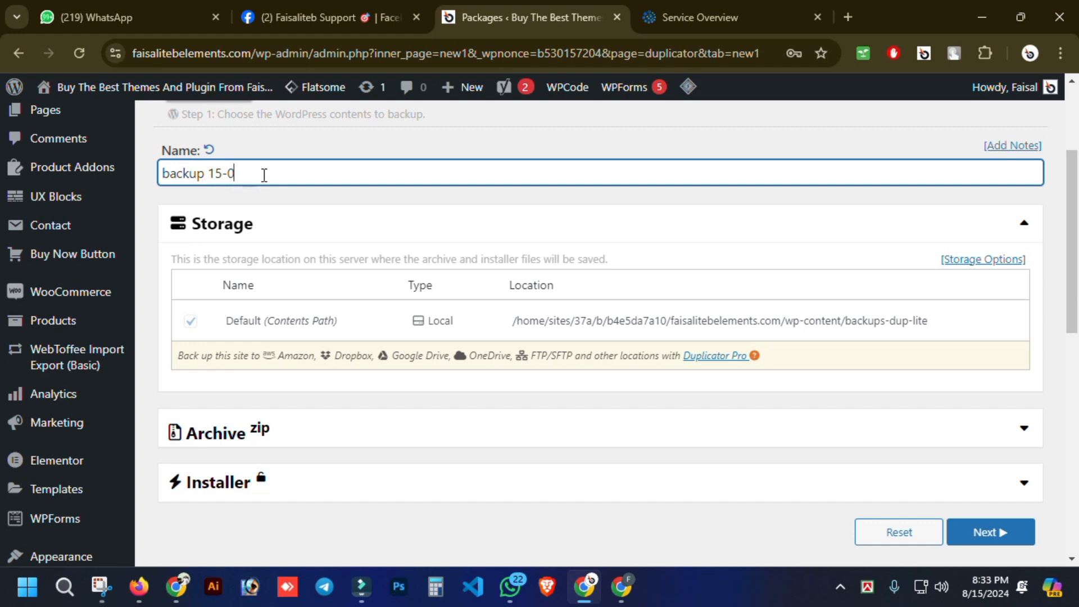
pyautogui.write('15-08-')
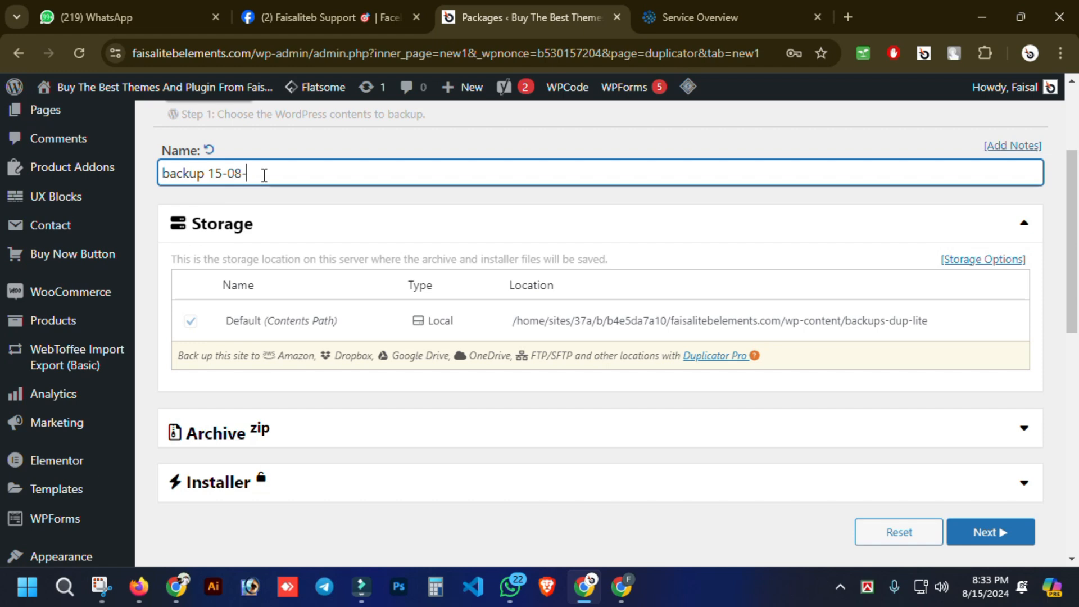
pyautogui.write('2024')
pyautogui.scroll(-2, 708, 303)
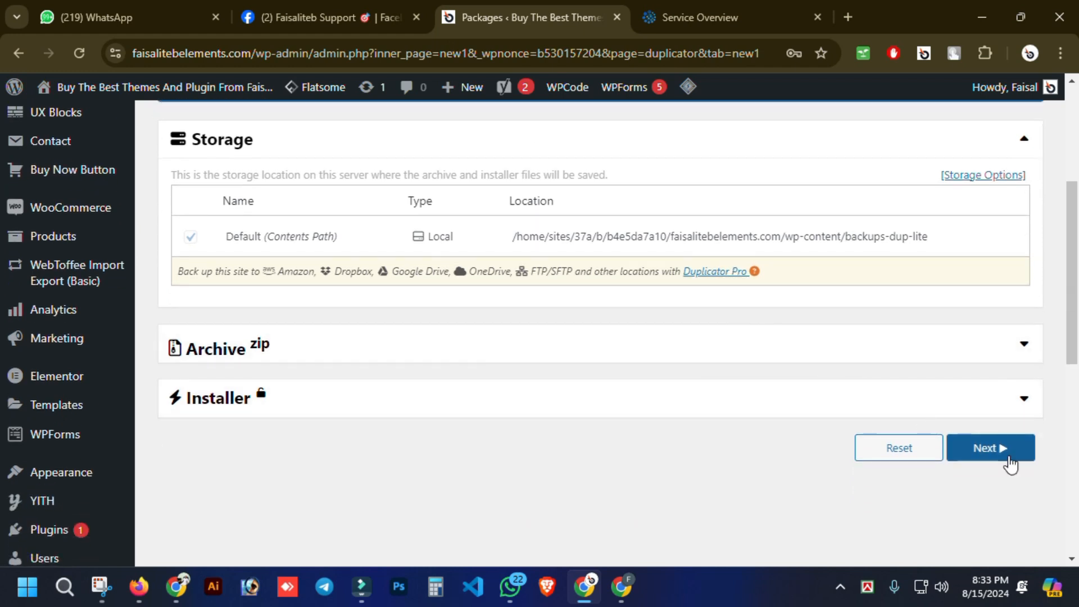
pyautogui.click(989, 448)
# Review the setup, files and database checks of the scan, and build the package
pyautogui.scroll(2, 854, 406)
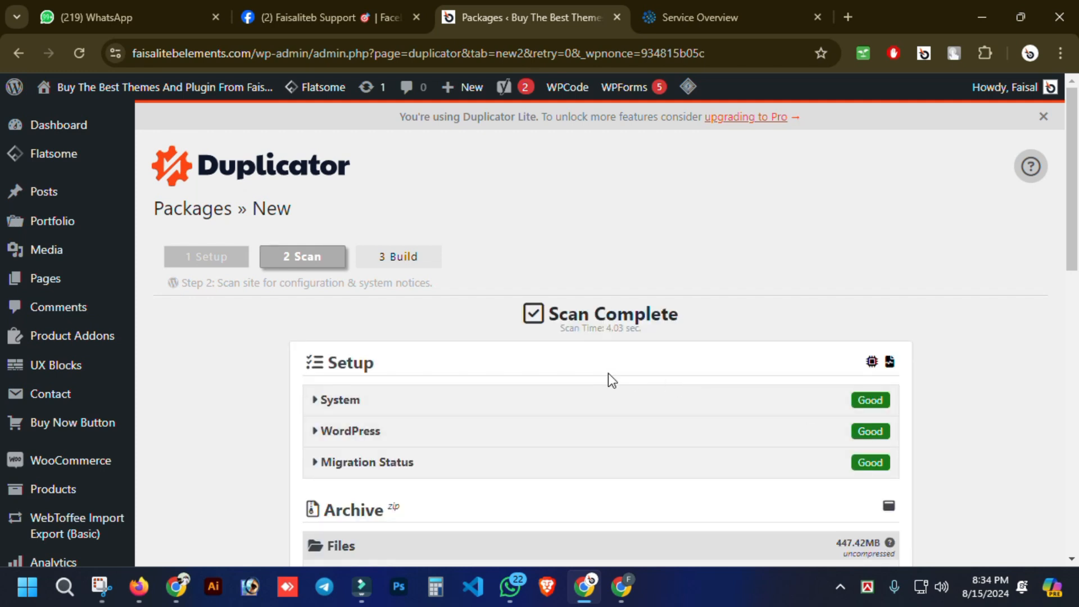
pyautogui.scroll(-3, 388, 348)
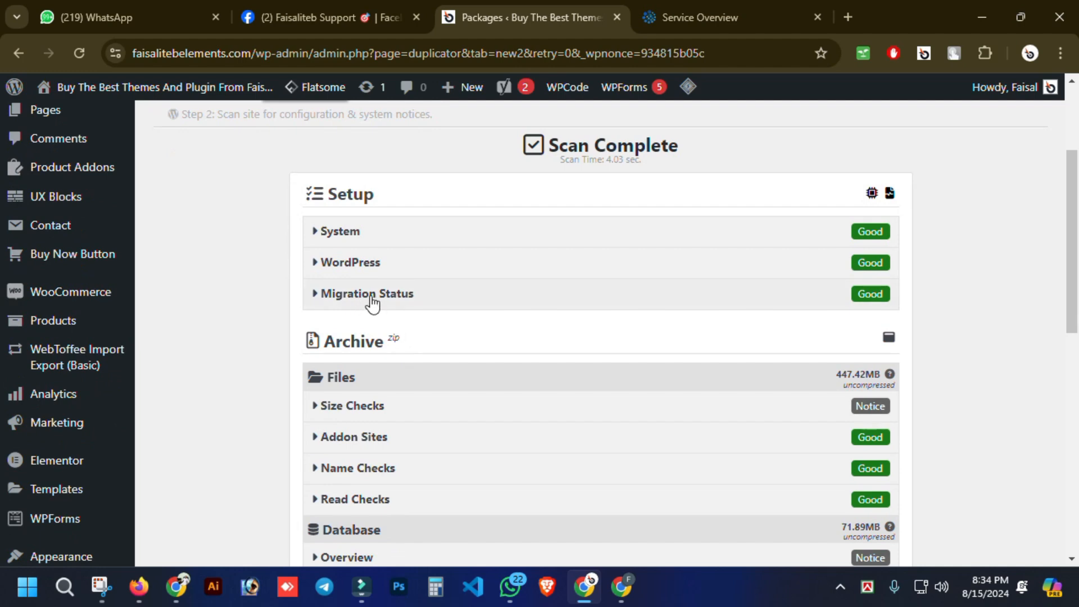
pyautogui.scroll(-5, 848, 309)
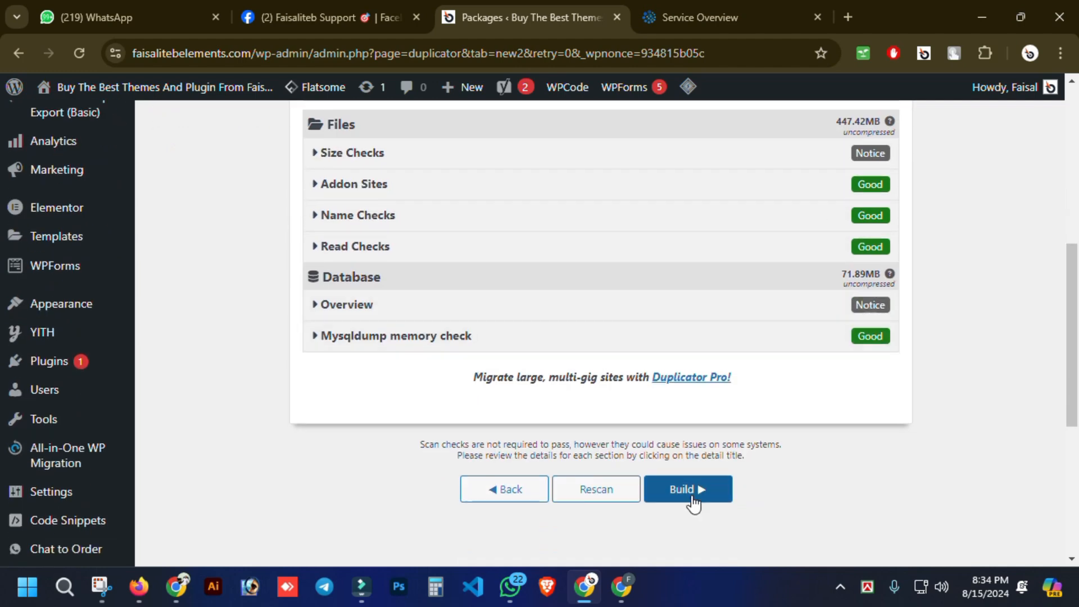
pyautogui.click(679, 497)
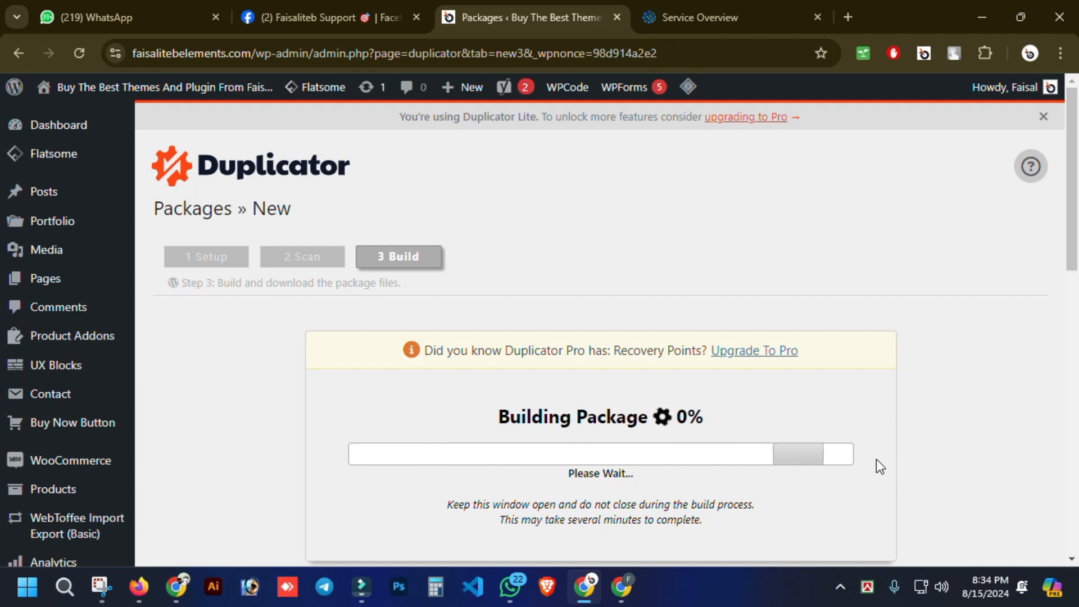
# Download both the installer and the archive of the built package, allowing the site to download multiple files
pyautogui.scroll(-1, 868, 458)
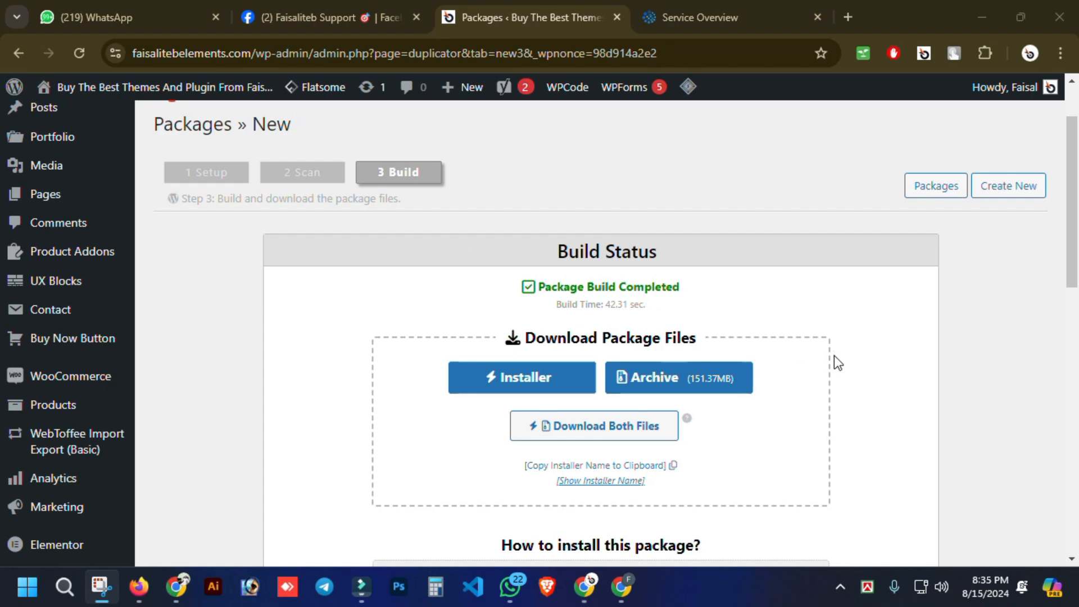
pyautogui.scroll(-1, 426, 318)
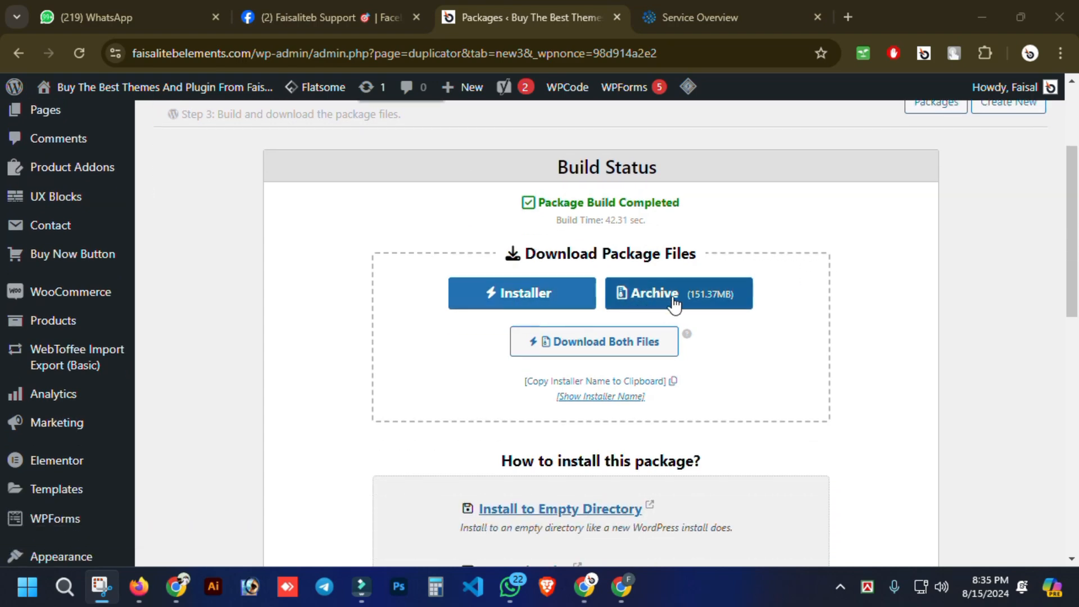
pyautogui.click(597, 351)
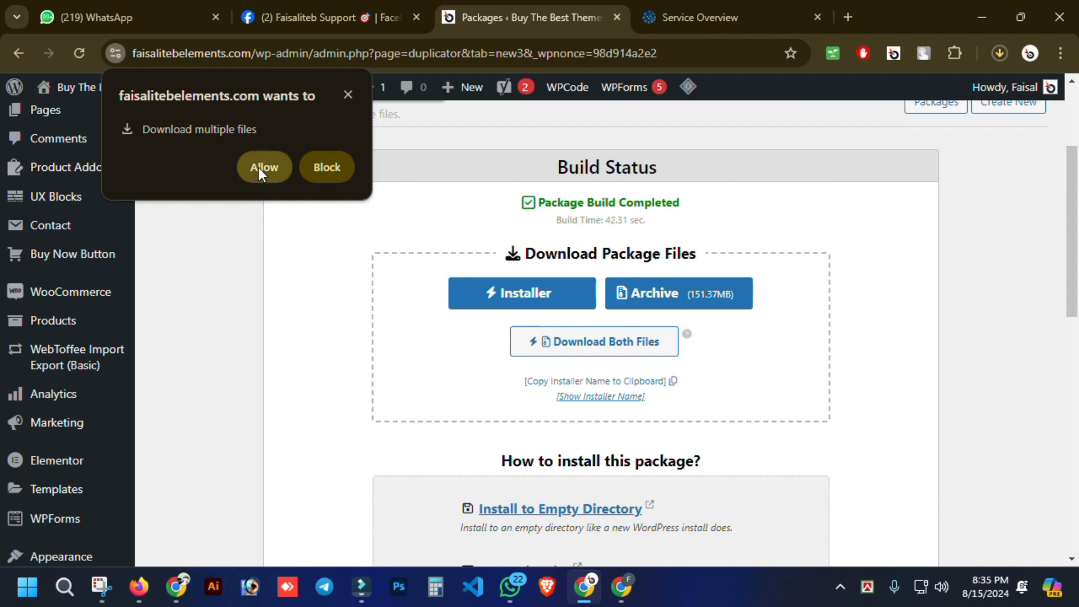
pyautogui.click(258, 167)
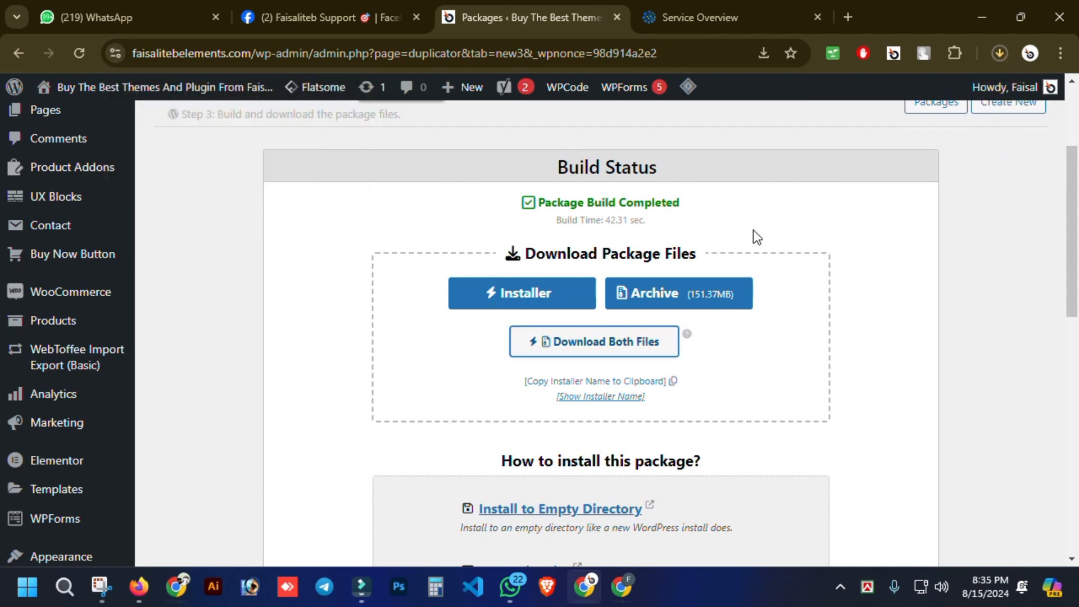
# Examine the options for installing the package and check the progress of the installer and archive downloads
pyautogui.scroll(-2, 760, 247)
pyautogui.scroll(-3, 658, 275)
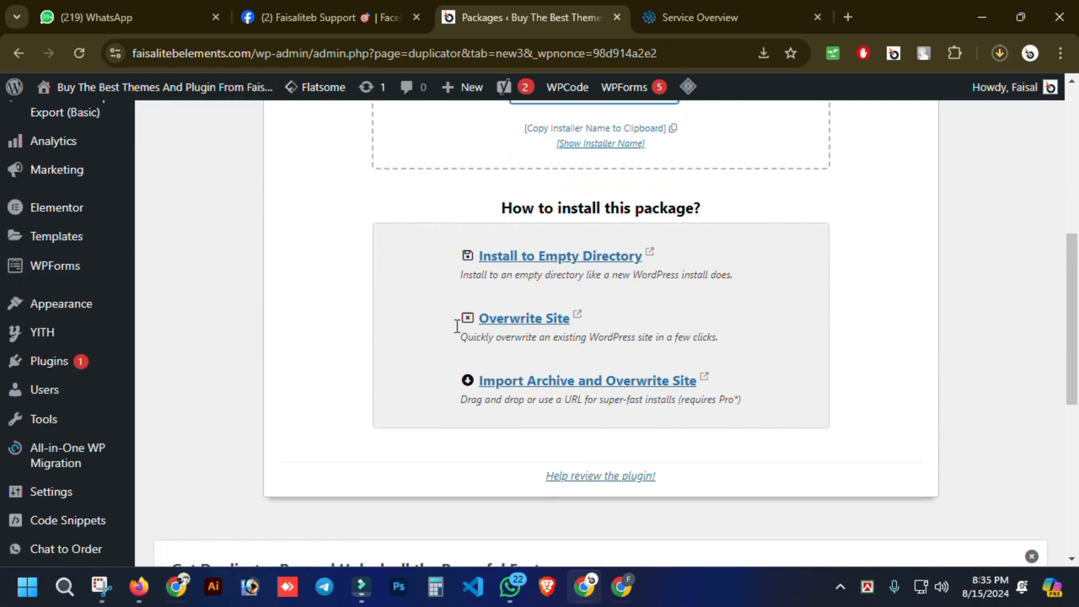
pyautogui.scroll(1, 456, 326)
pyautogui.scroll(1, 416, 300)
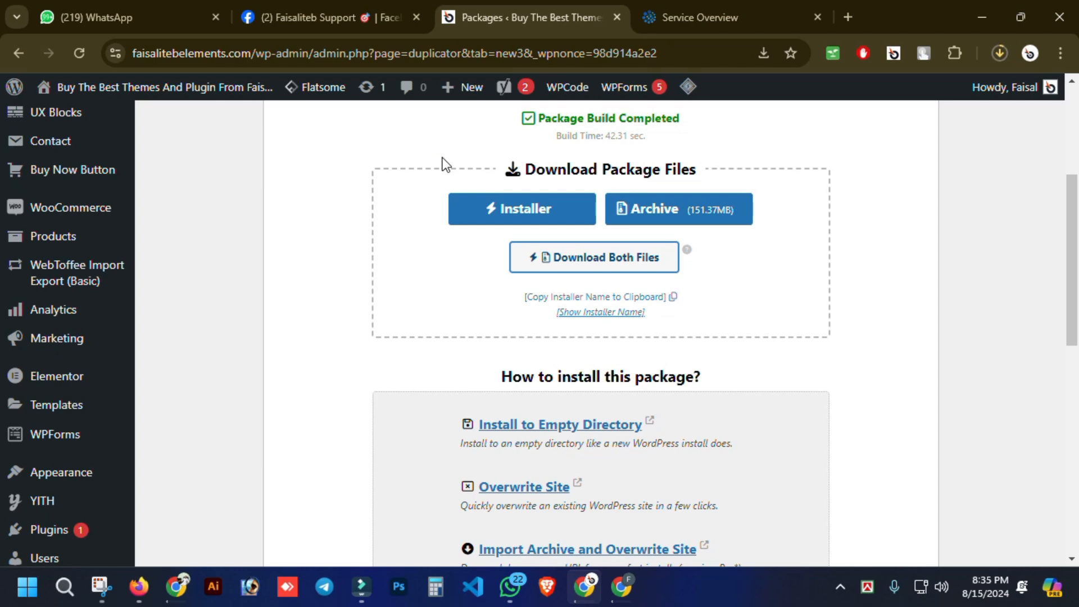
pyautogui.scroll(5, 439, 163)
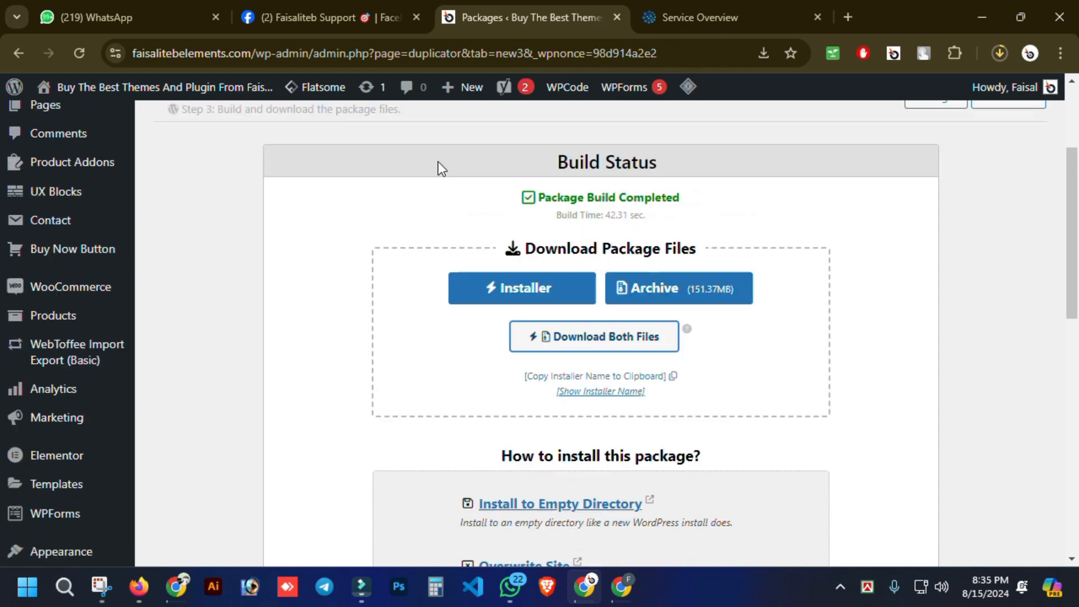
pyautogui.scroll(-3, 440, 328)
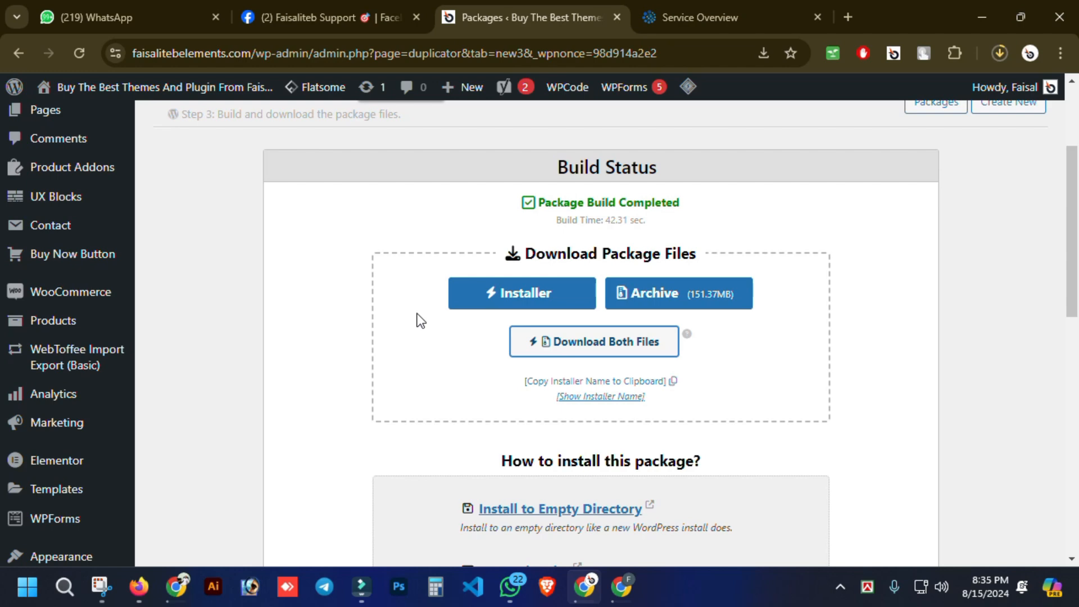
pyautogui.click(999, 52)
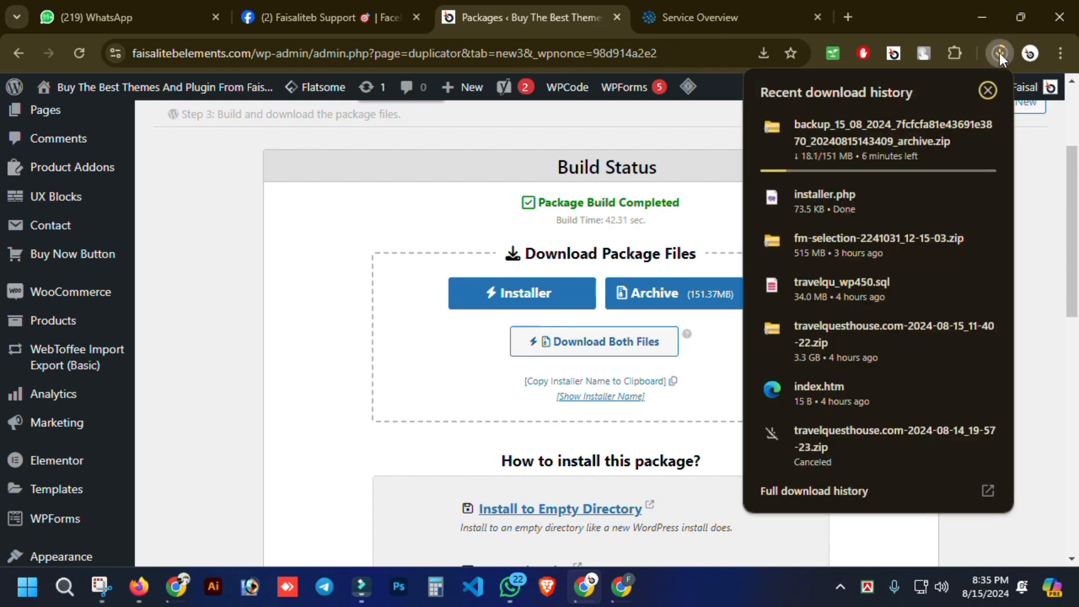
pyautogui.click(999, 53)
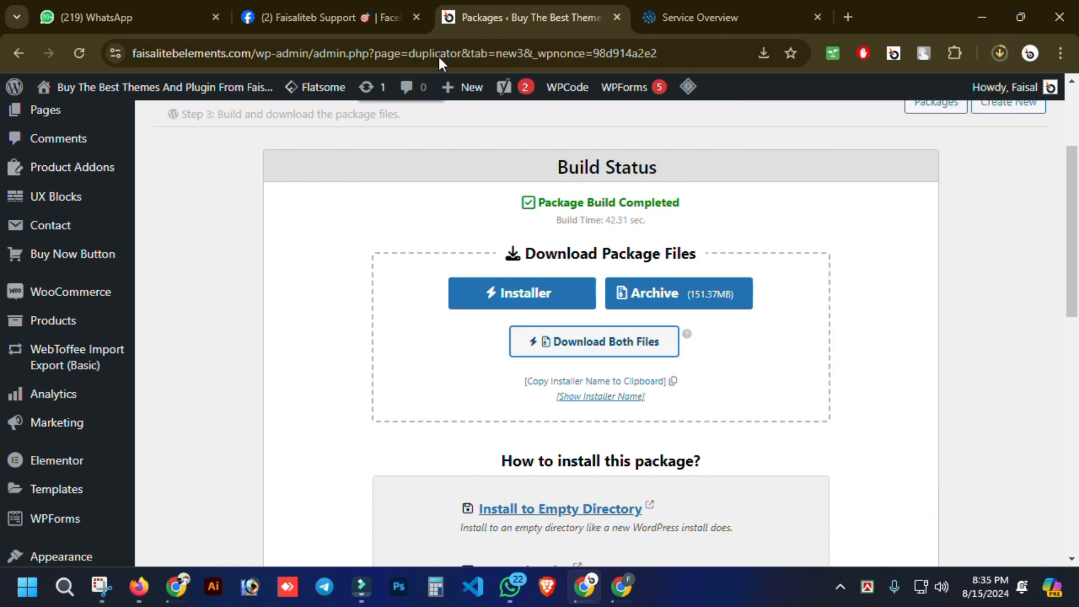